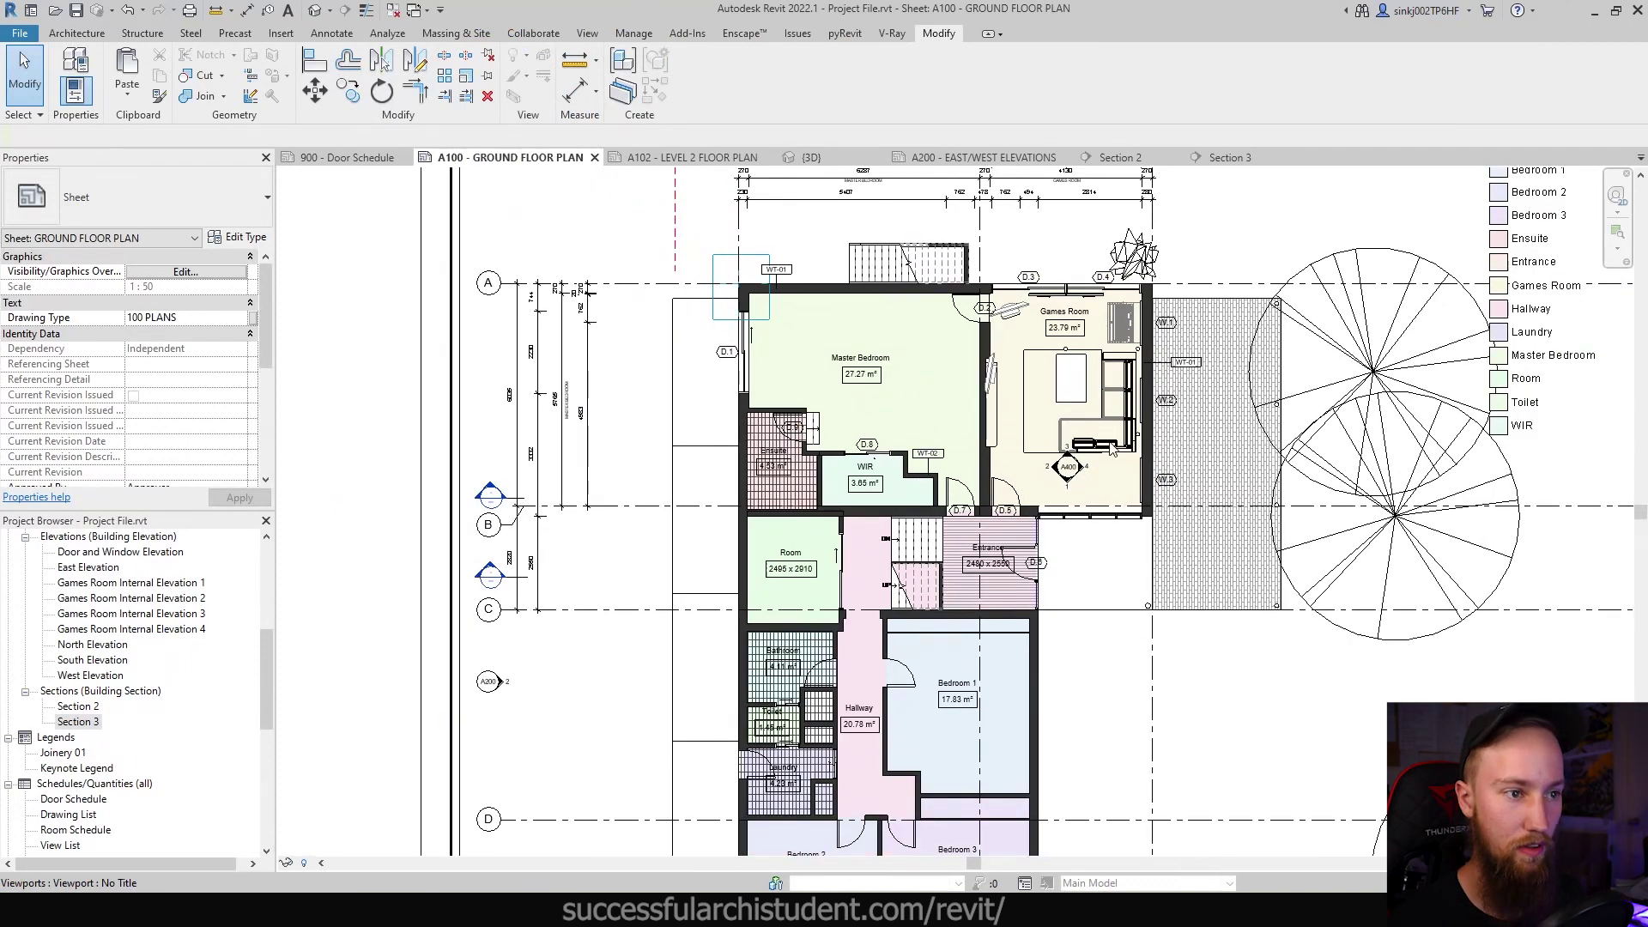
Step: Pan and zoom around the ground floor plan to survey the hallway and bedrooms
{"action": "scroll", "coordinate": [936, 400], "scroll_direction": "up", "scroll_amount": 2}
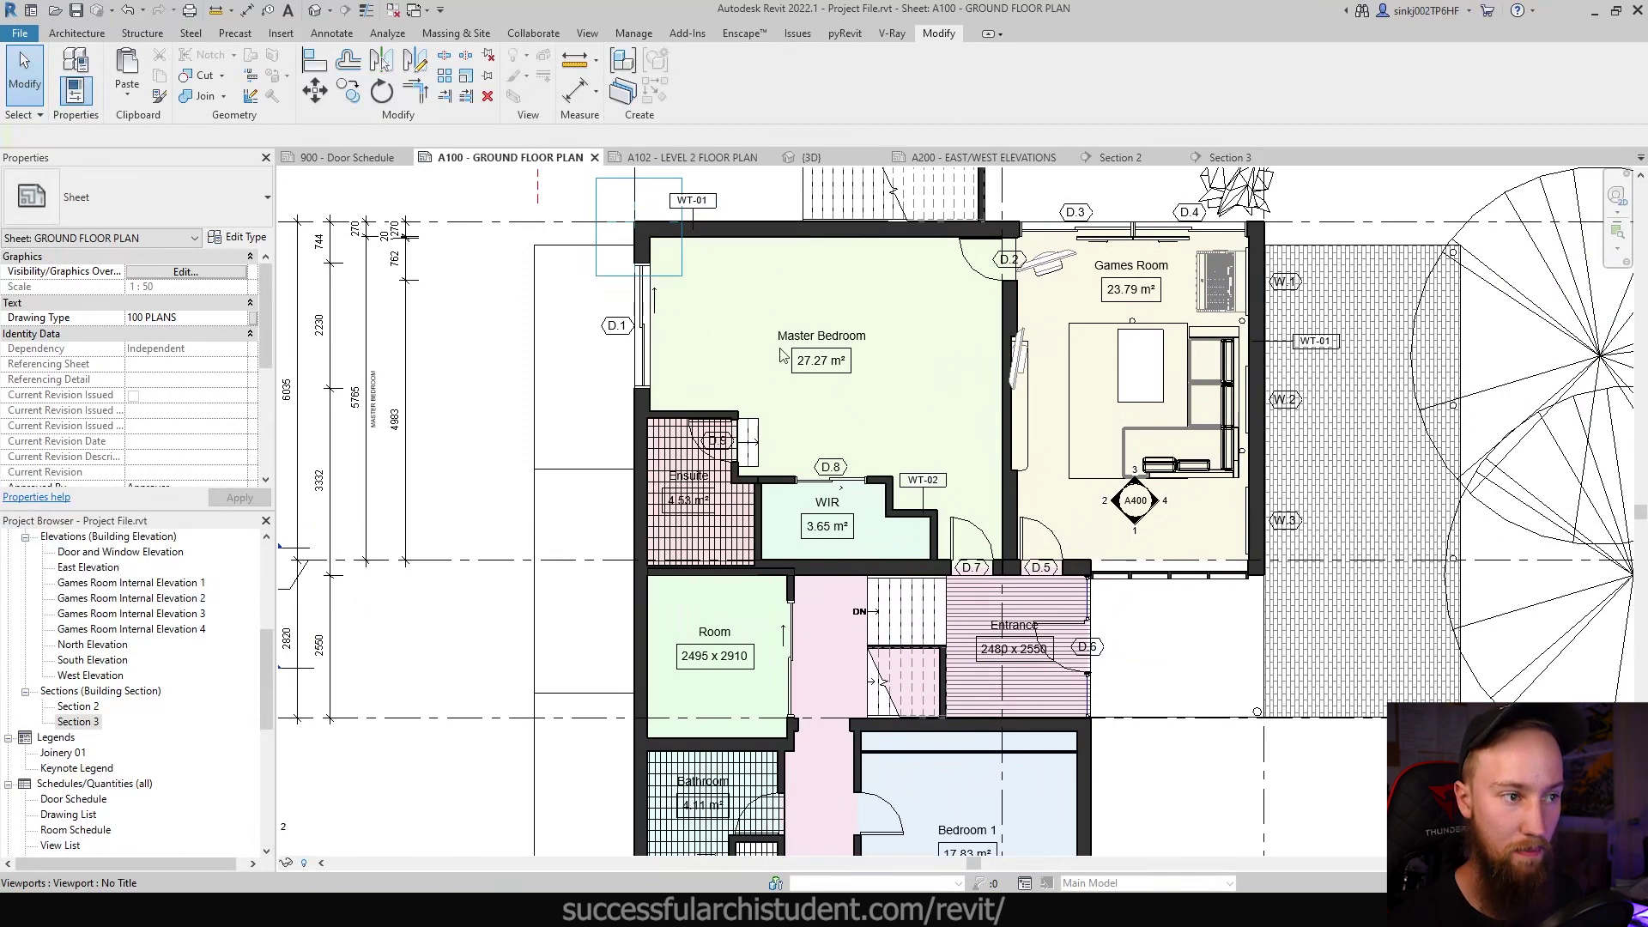
{"action": "middle_click_drag", "start_coordinate": [869, 497], "coordinate": [918, 184]}
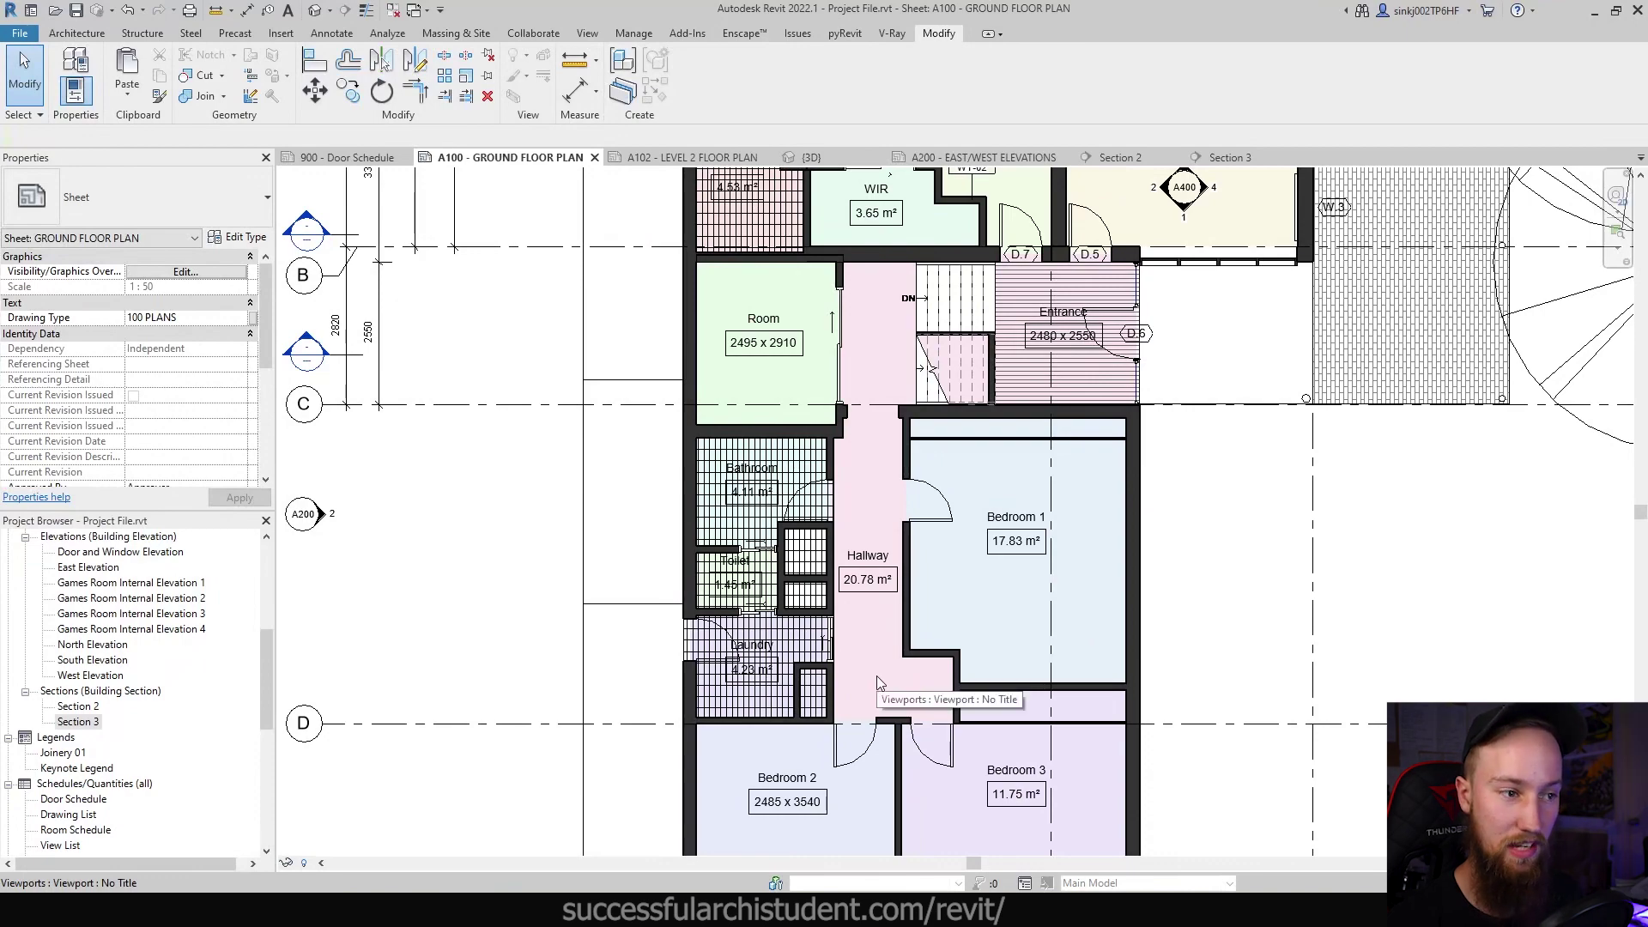
{"action": "middle_click_drag", "start_coordinate": [821, 843], "coordinate": [841, 671]}
{"action": "scroll", "coordinate": [841, 671], "scroll_direction": "down", "scroll_amount": 2}
{"action": "scroll", "coordinate": [844, 665], "scroll_direction": "up", "scroll_amount": 3}
{"action": "middle_click_drag", "start_coordinate": [1065, 380], "coordinate": [1026, 549]}
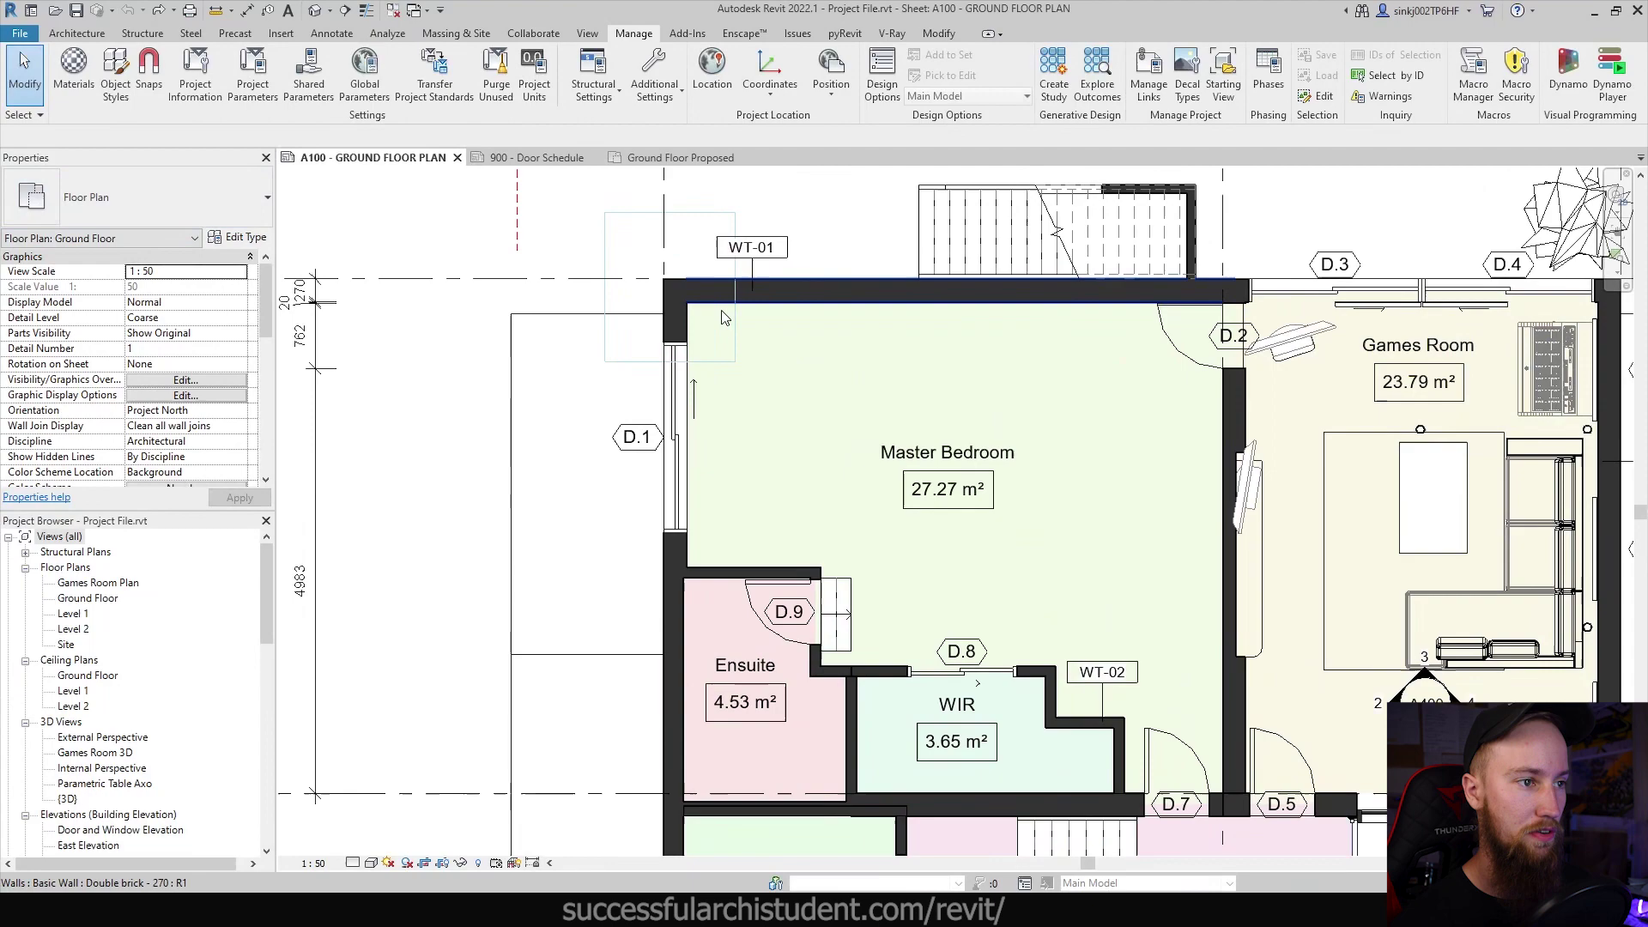
{"action": "scroll", "coordinate": [878, 486], "scroll_direction": "down", "scroll_amount": 1}
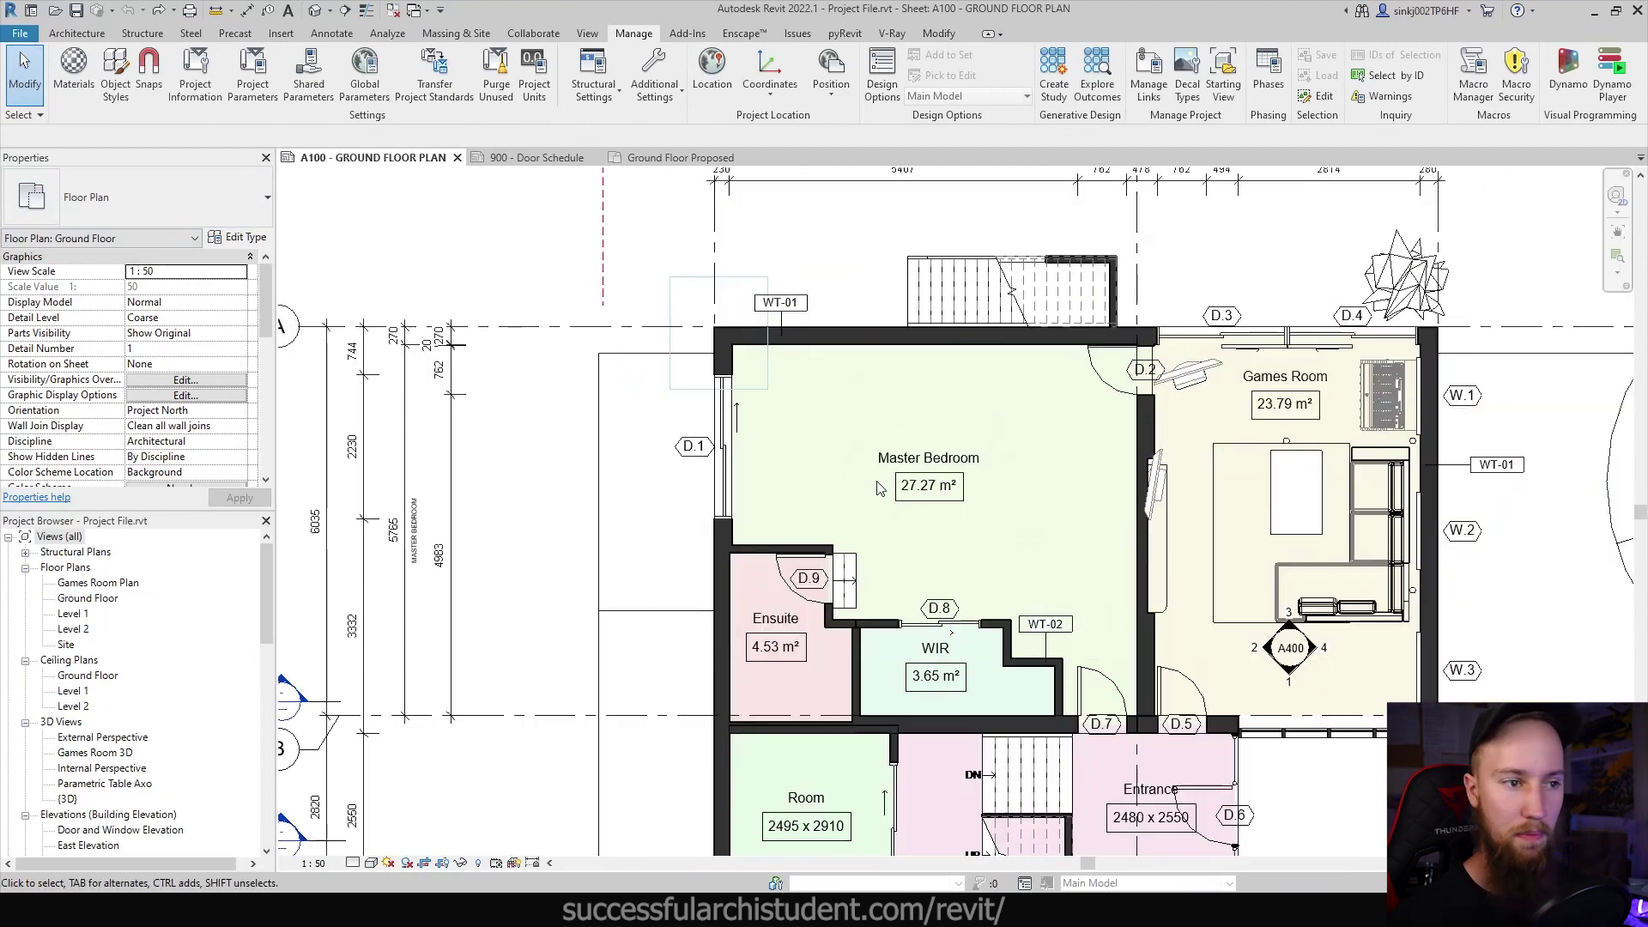
{"action": "middle_click_drag", "start_coordinate": [1000, 563], "coordinate": [945, 385]}
{"action": "scroll", "coordinate": [926, 345], "scroll_direction": "down", "scroll_amount": 2}
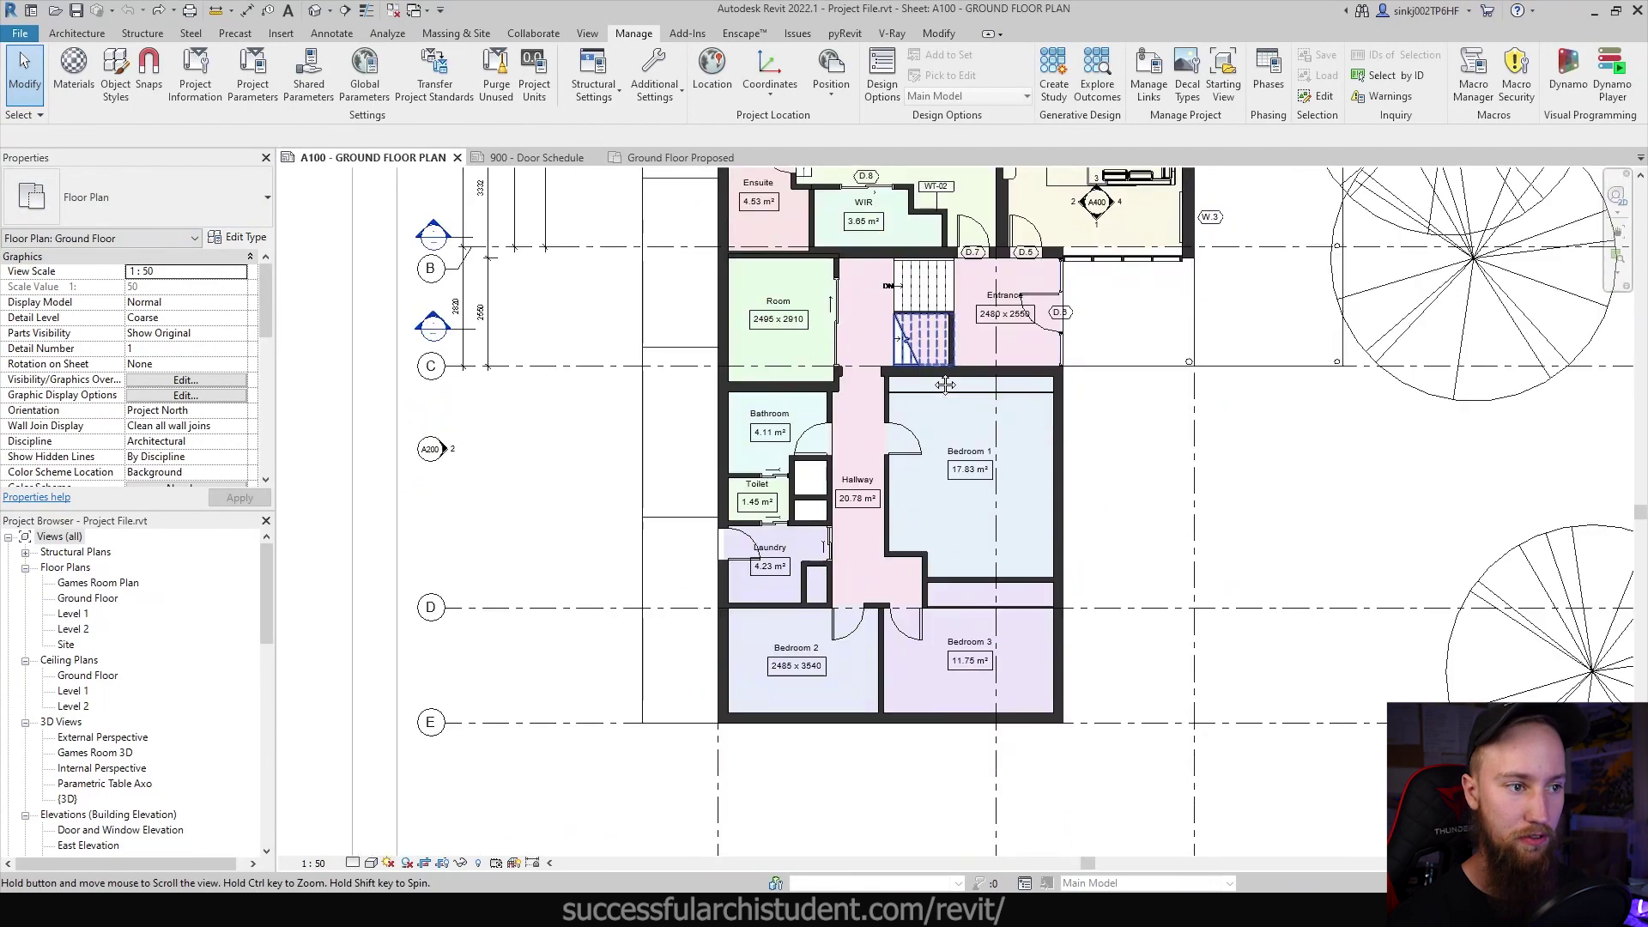
Step: Rename the room tagged Room beside the entrance to Study
{"action": "double_click", "coordinate": [781, 302]}
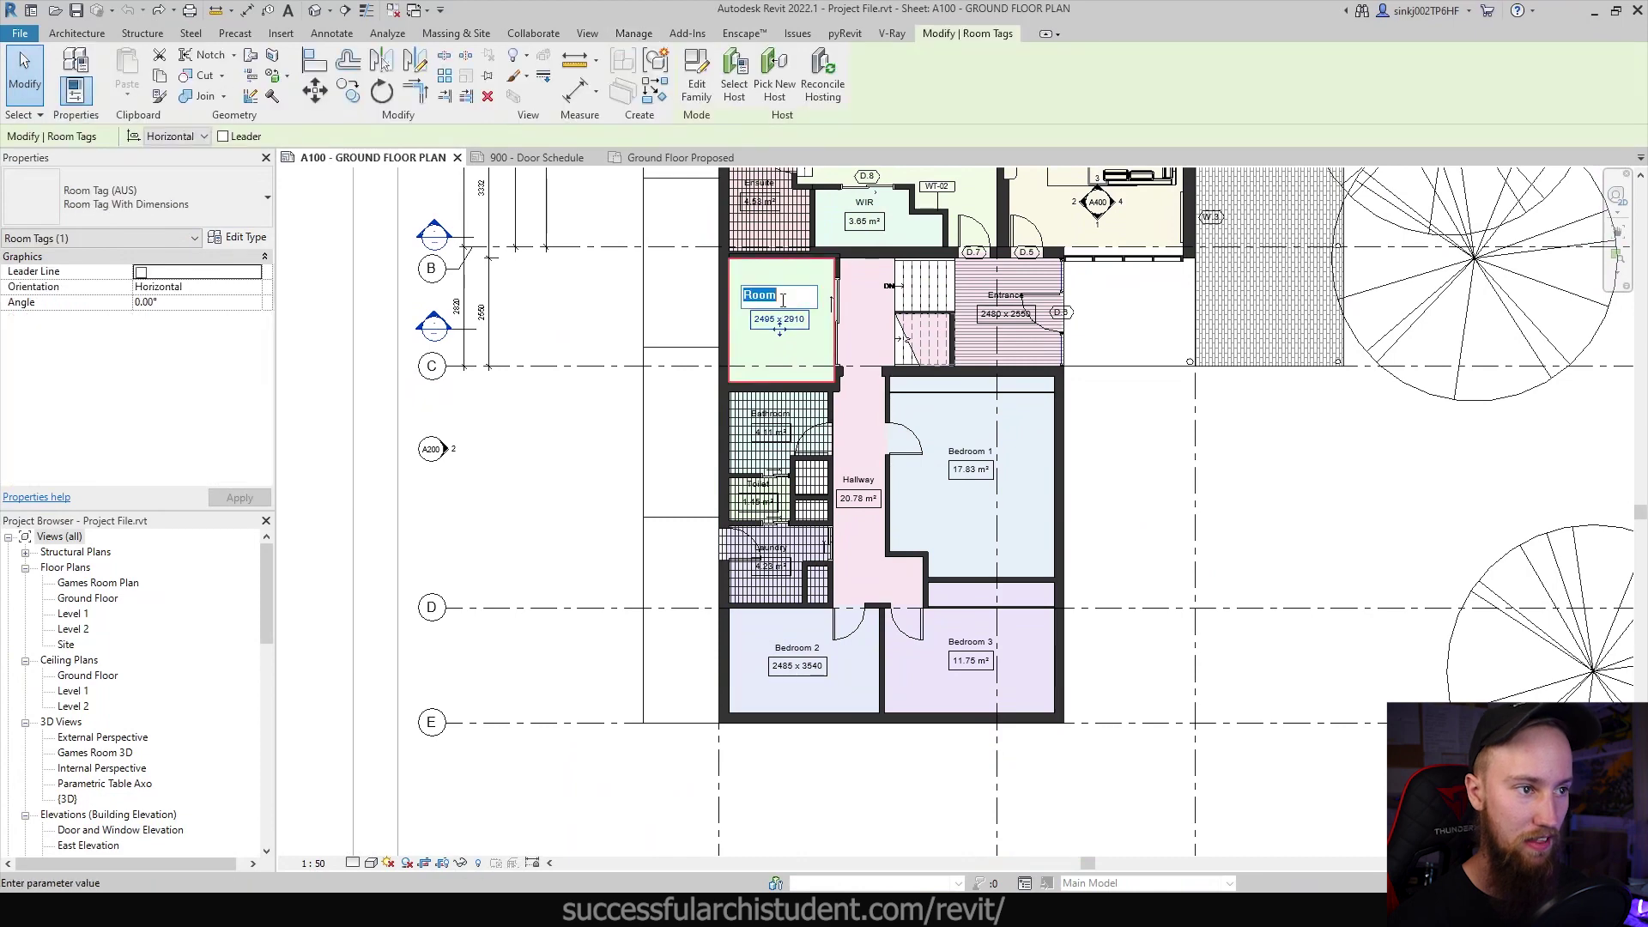
{"action": "key", "text": "Return"}
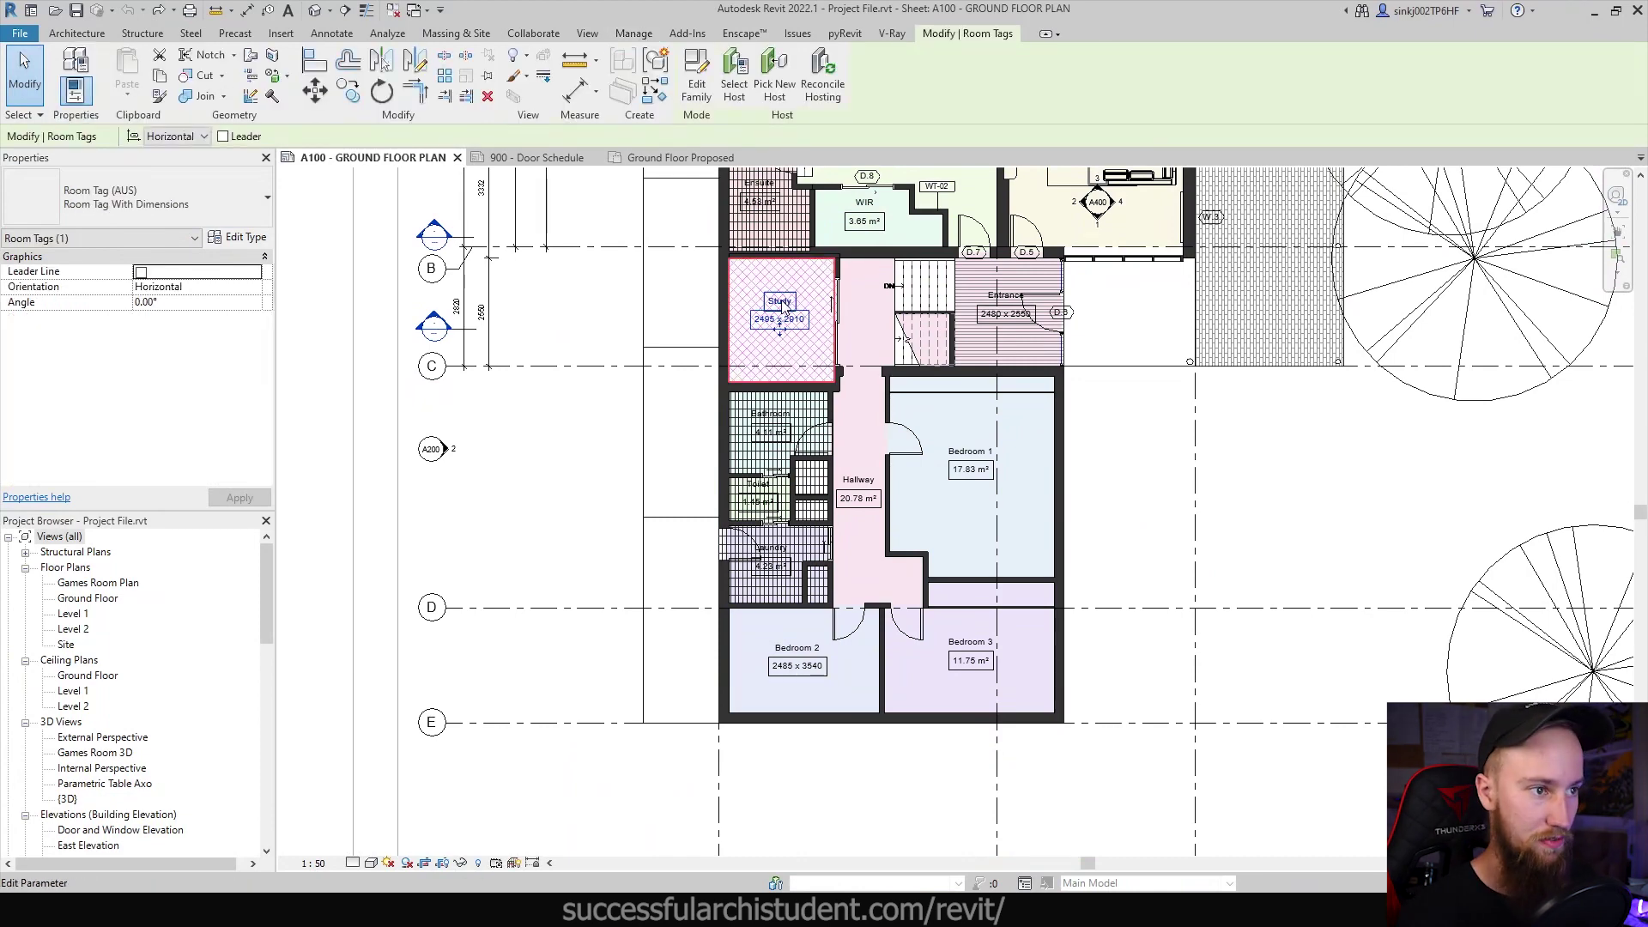
{"action": "left_click", "coordinate": [618, 305]}
{"action": "scroll", "coordinate": [809, 362], "scroll_direction": "up", "scroll_amount": 5}
{"action": "scroll", "coordinate": [945, 508], "scroll_direction": "down", "scroll_amount": 3}
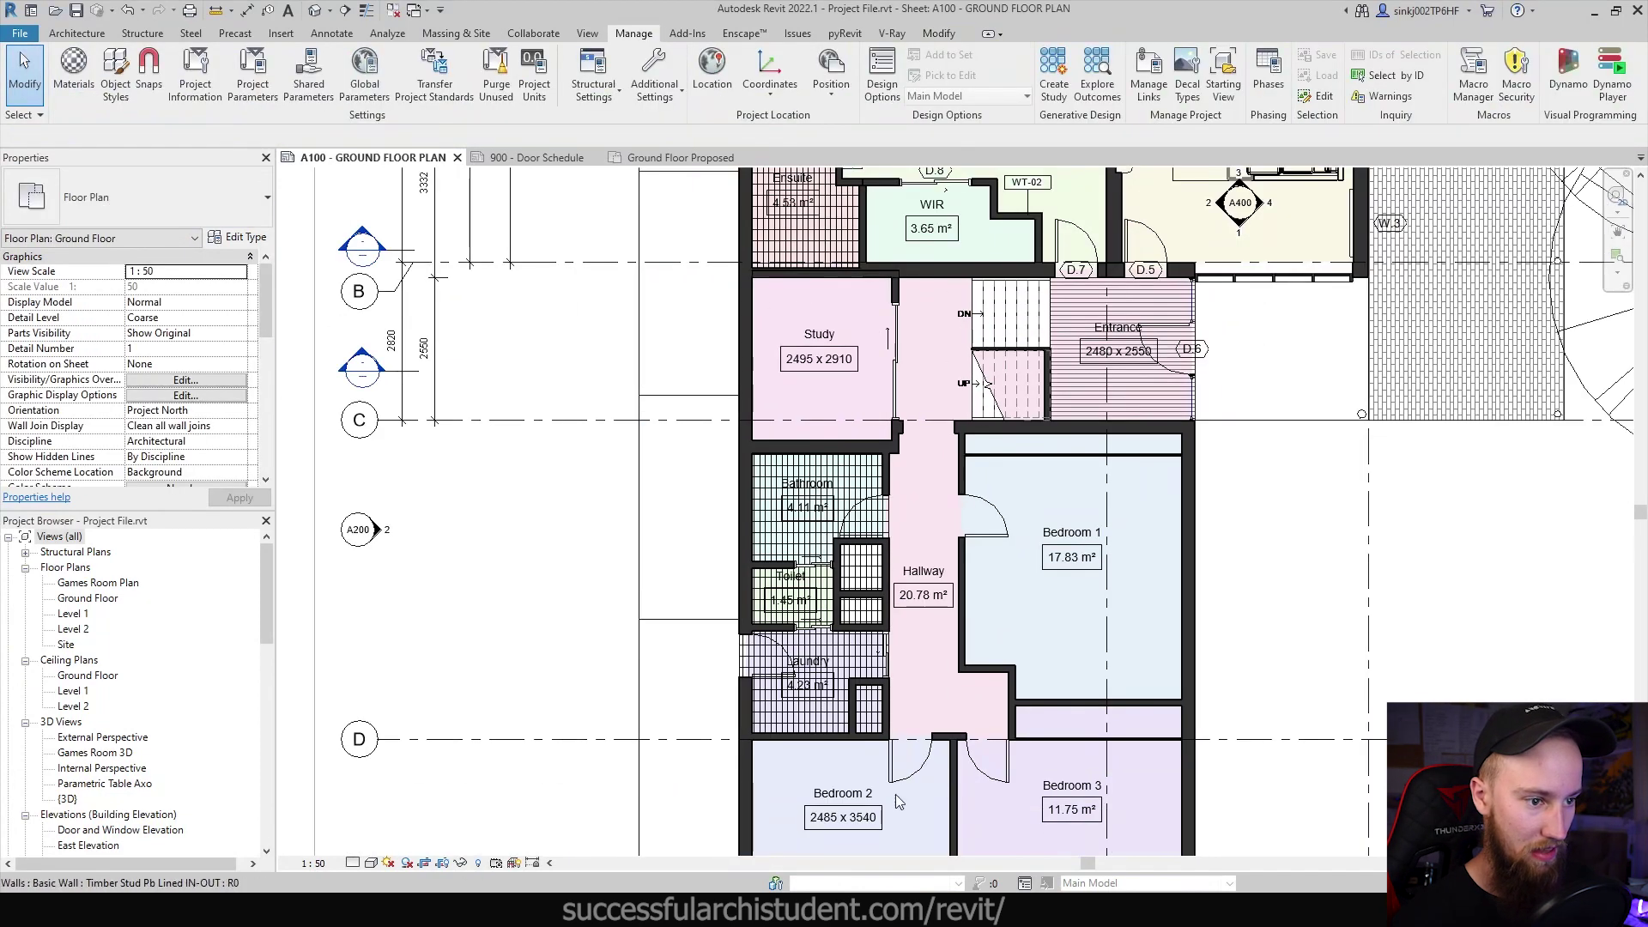
{"action": "middle_click_drag", "start_coordinate": [1095, 356], "coordinate": [1120, 678]}
{"action": "scroll", "coordinate": [968, 383], "scroll_direction": "up", "scroll_amount": 3}
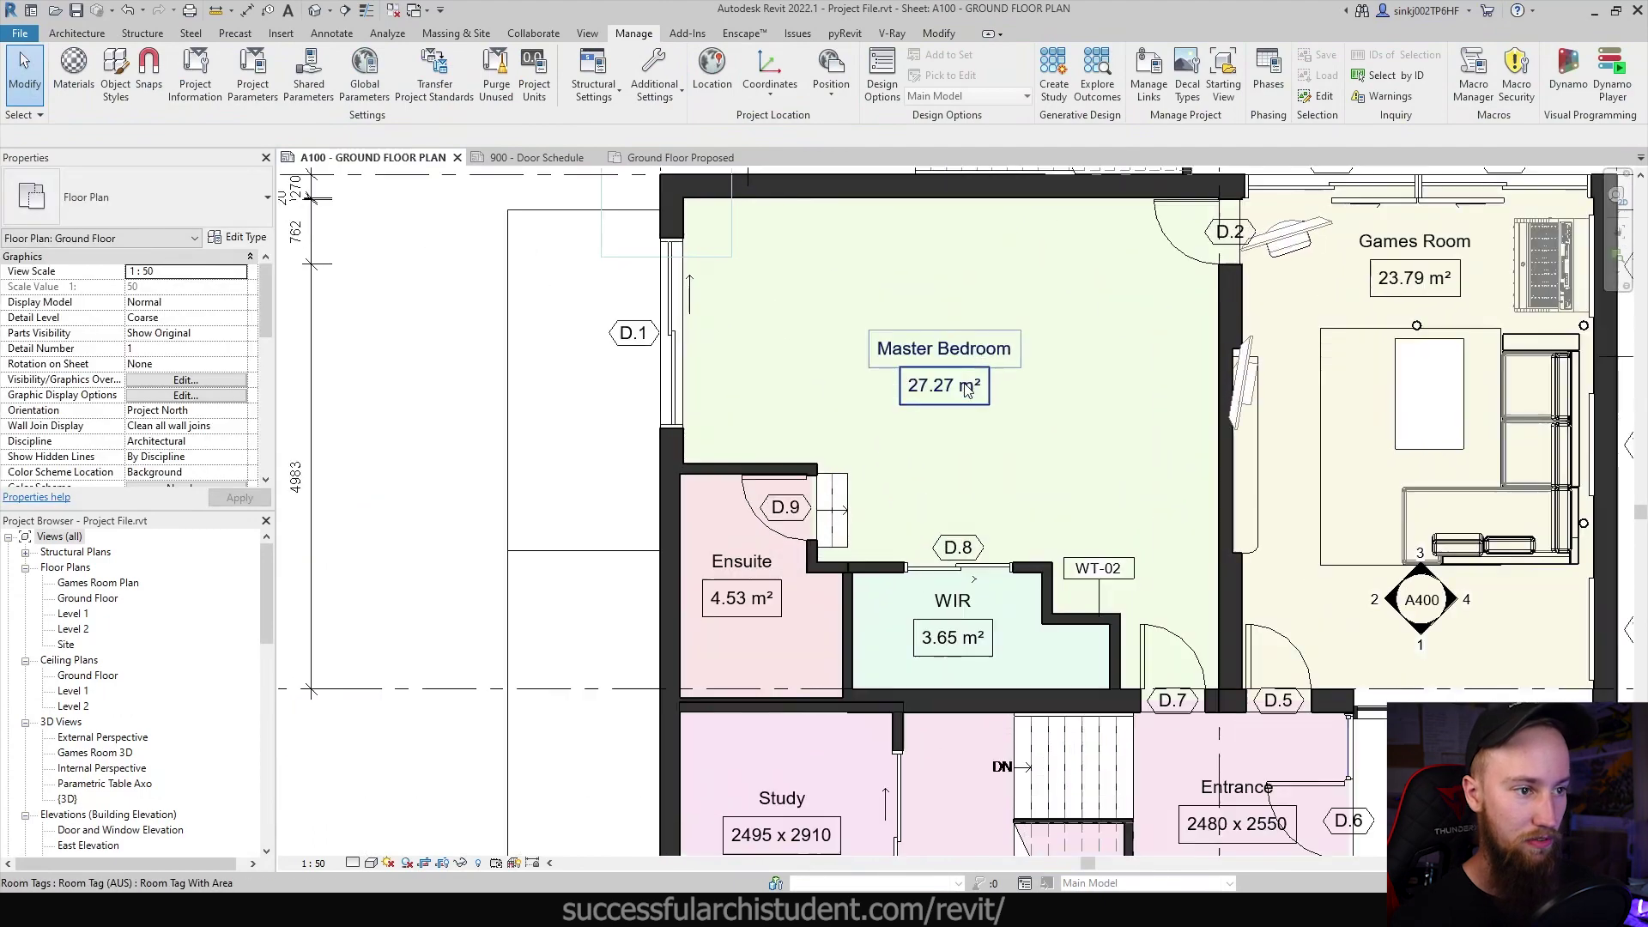
{"action": "scroll", "coordinate": [1001, 435], "scroll_direction": "down", "scroll_amount": 4}
{"action": "mouse_move", "coordinate": [1055, 432]}
{"action": "middle_mouse_down"}
{"action": "mouse_move", "coordinate": [1041, 286]}
{"action": "mouse_move", "coordinate": [1069, 438]}
{"action": "middle_mouse_up"}
Step: Crossing-select the Master Bedroom corner and filter the selection to Floors only
{"action": "left_click_drag", "start_coordinate": [782, 279], "coordinate": [772, 294]}
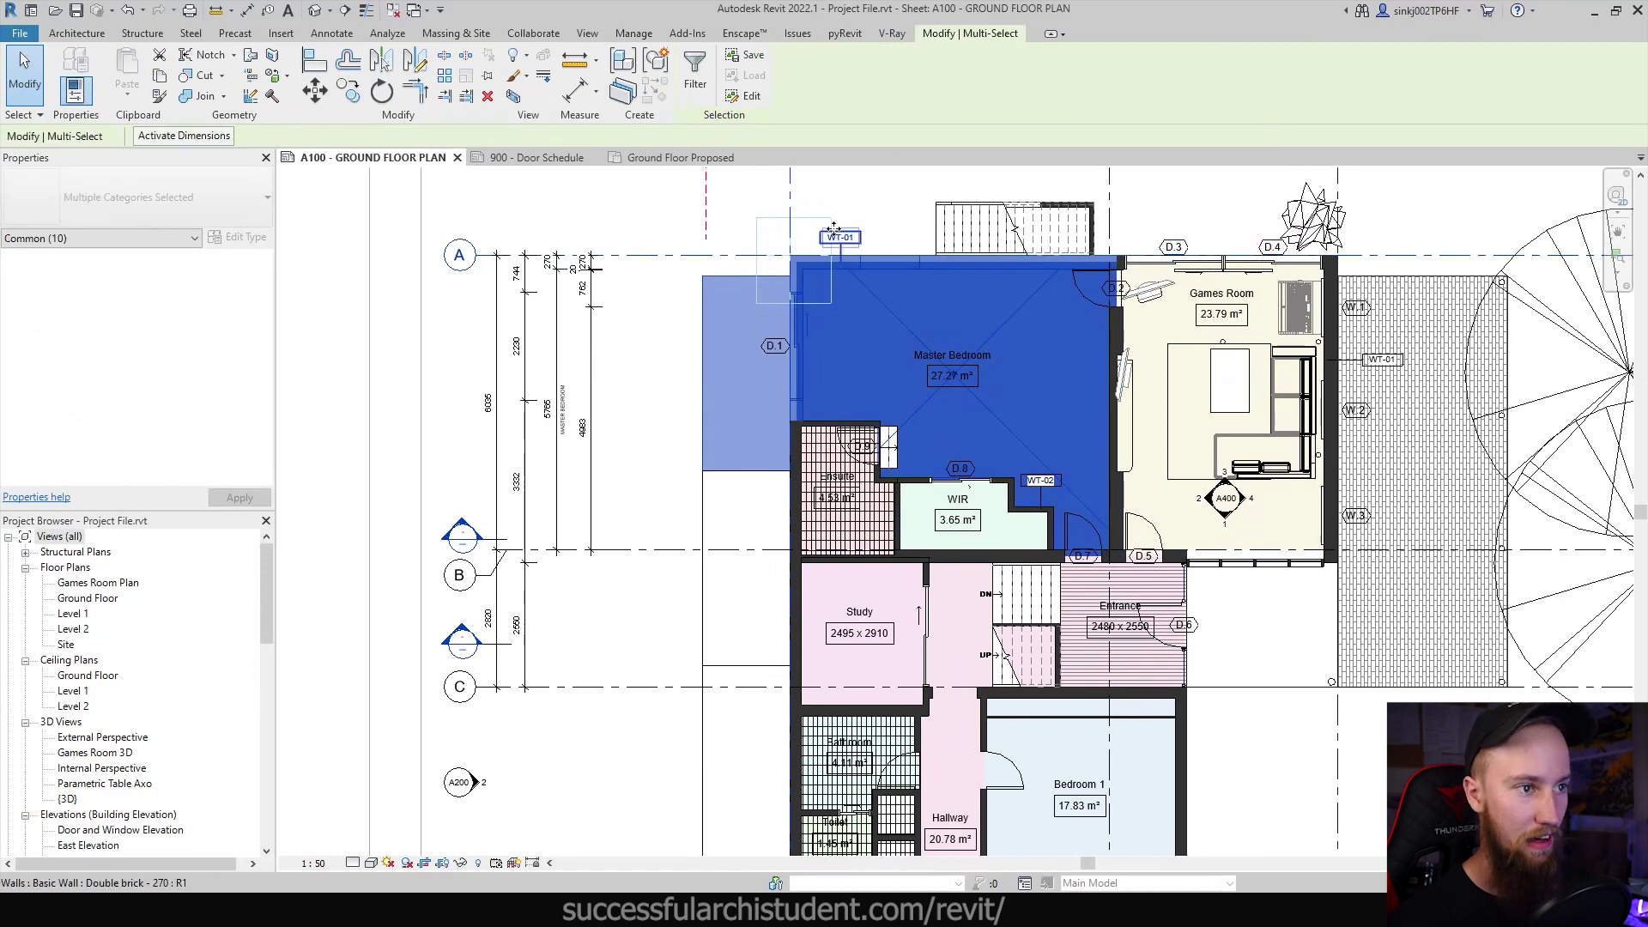
{"action": "left_click_drag", "start_coordinate": [836, 215], "coordinate": [750, 311]}
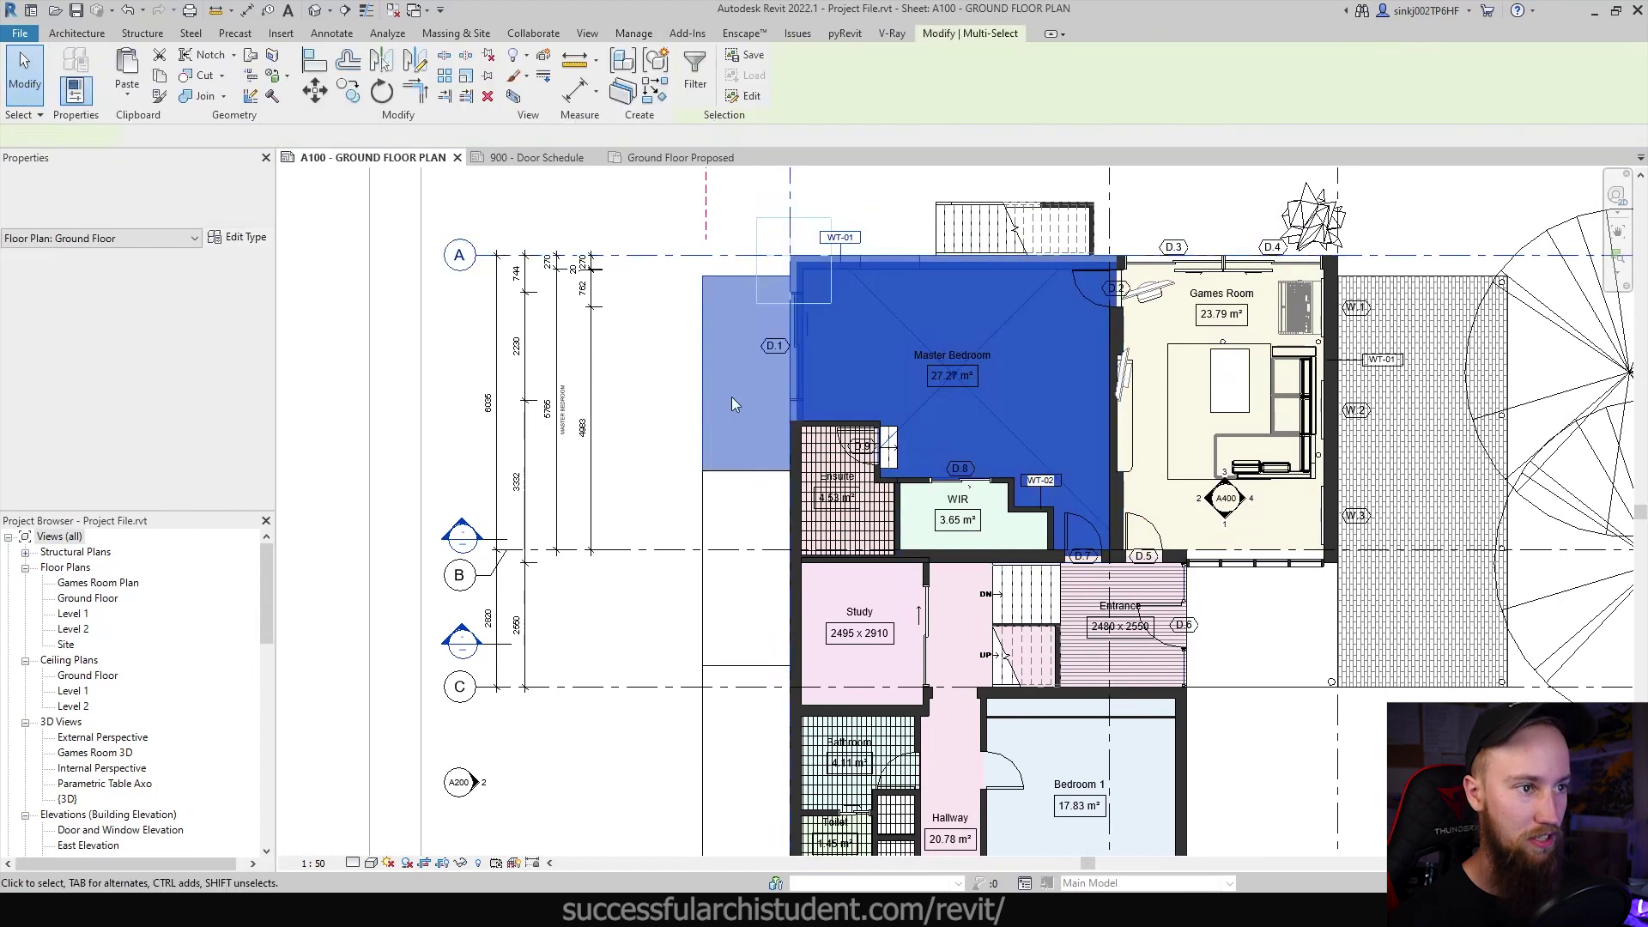
{"action": "left_click", "coordinate": [695, 73]}
{"action": "left_click", "coordinate": [1351, 436]}
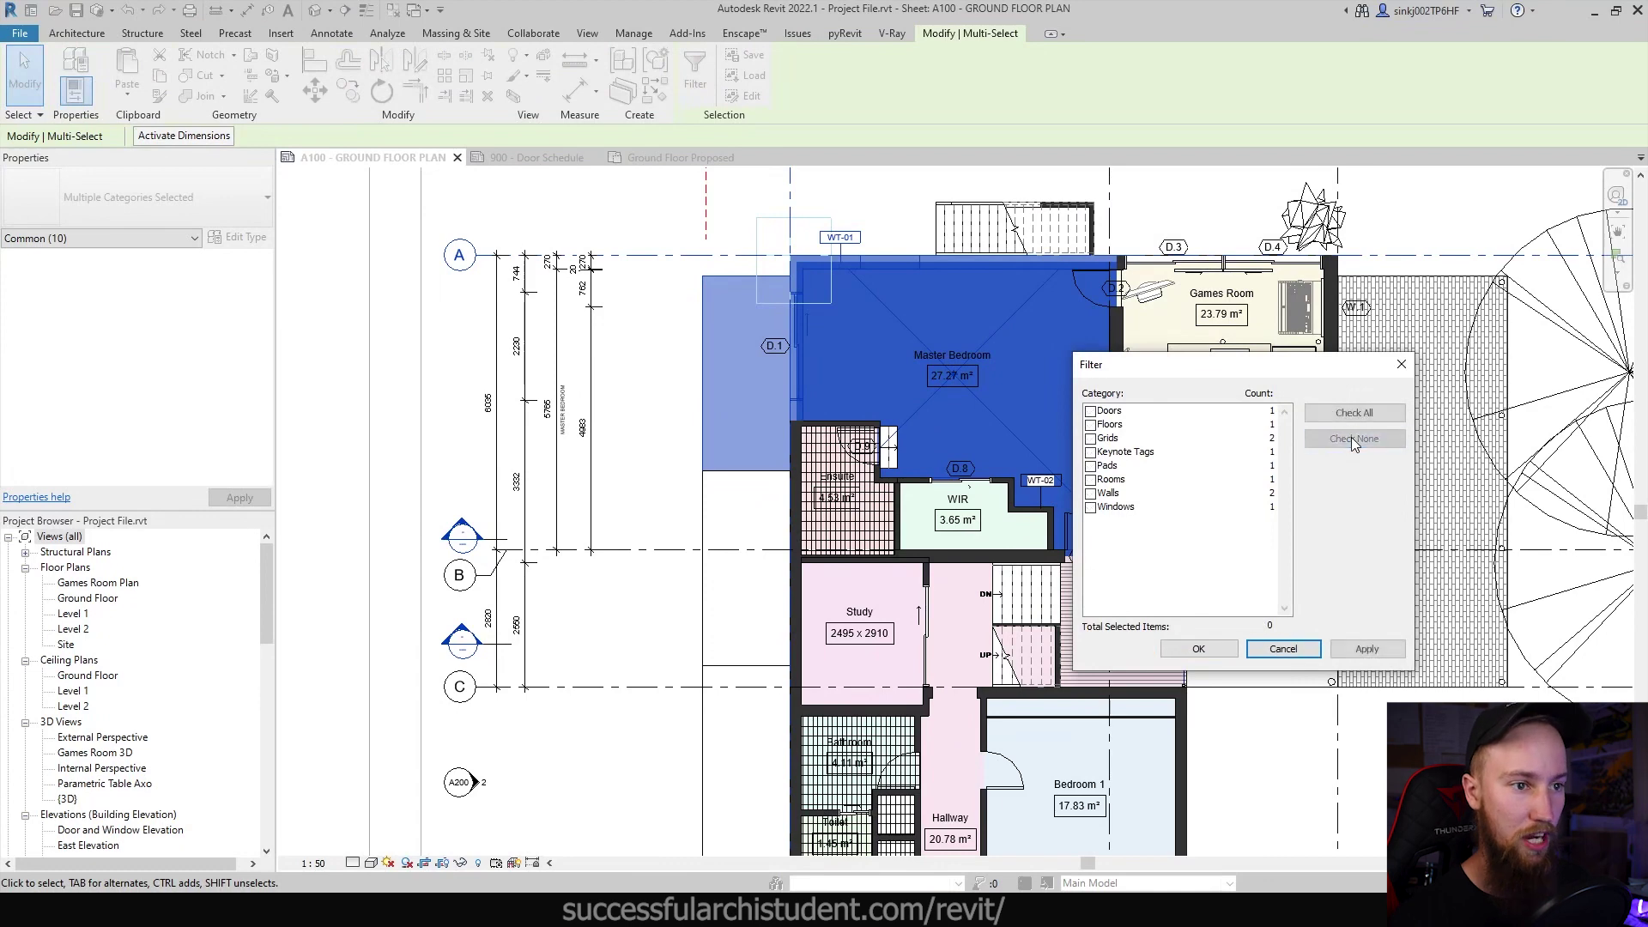
{"action": "left_click", "coordinate": [1091, 425]}
{"action": "left_click", "coordinate": [1358, 650]}
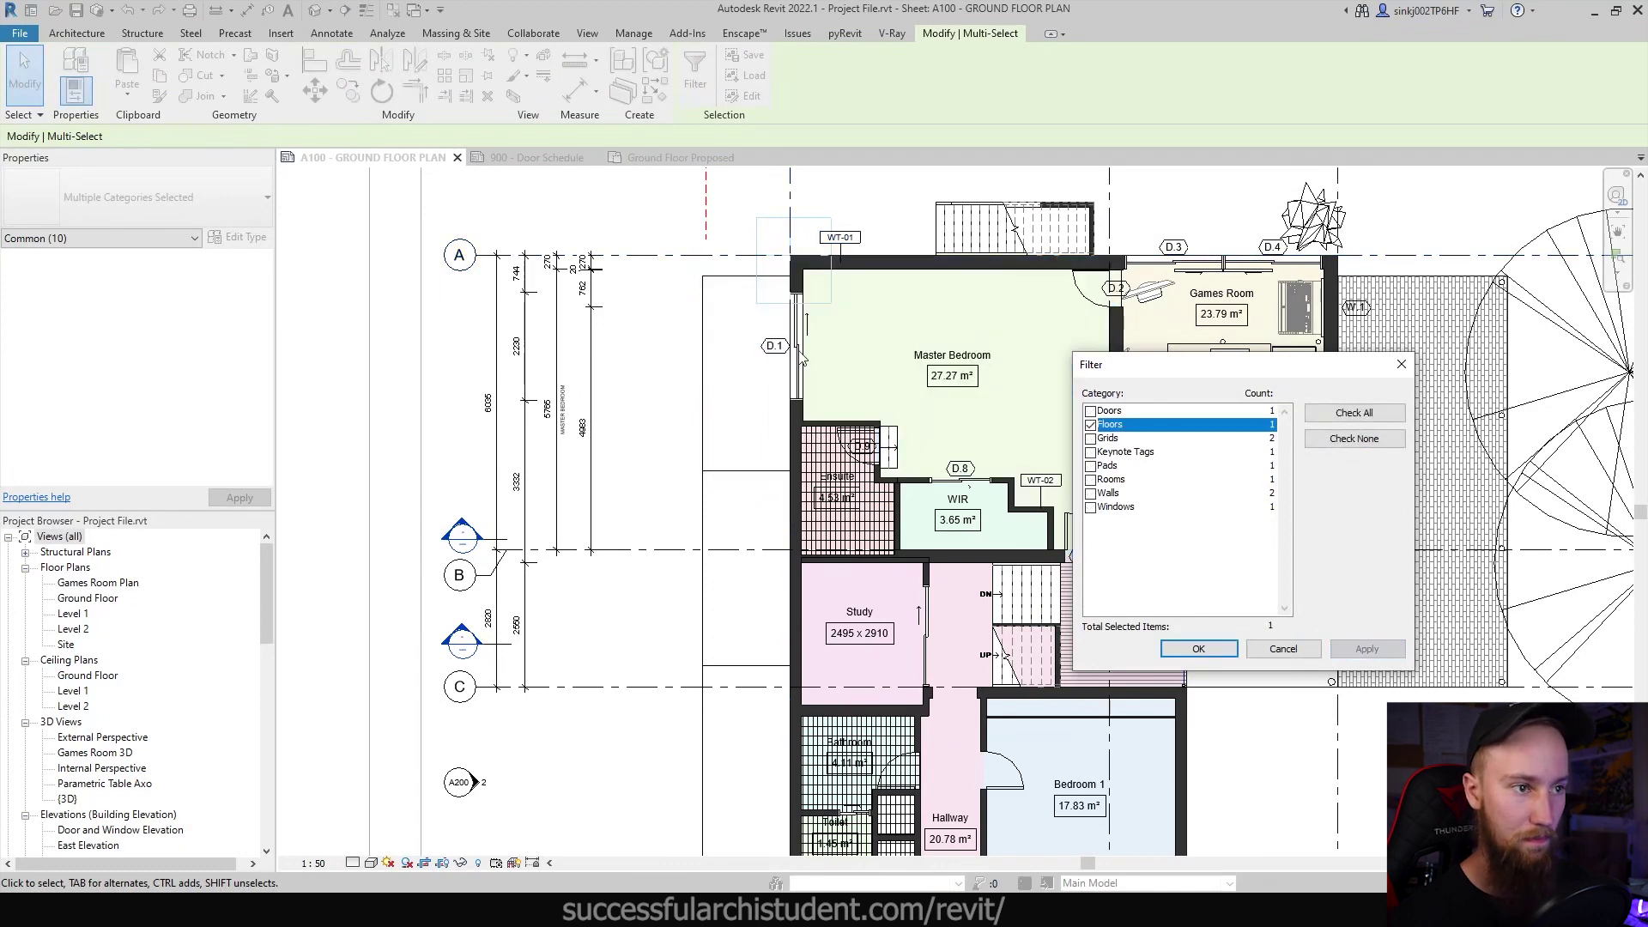
{"action": "left_click", "coordinate": [1199, 649]}
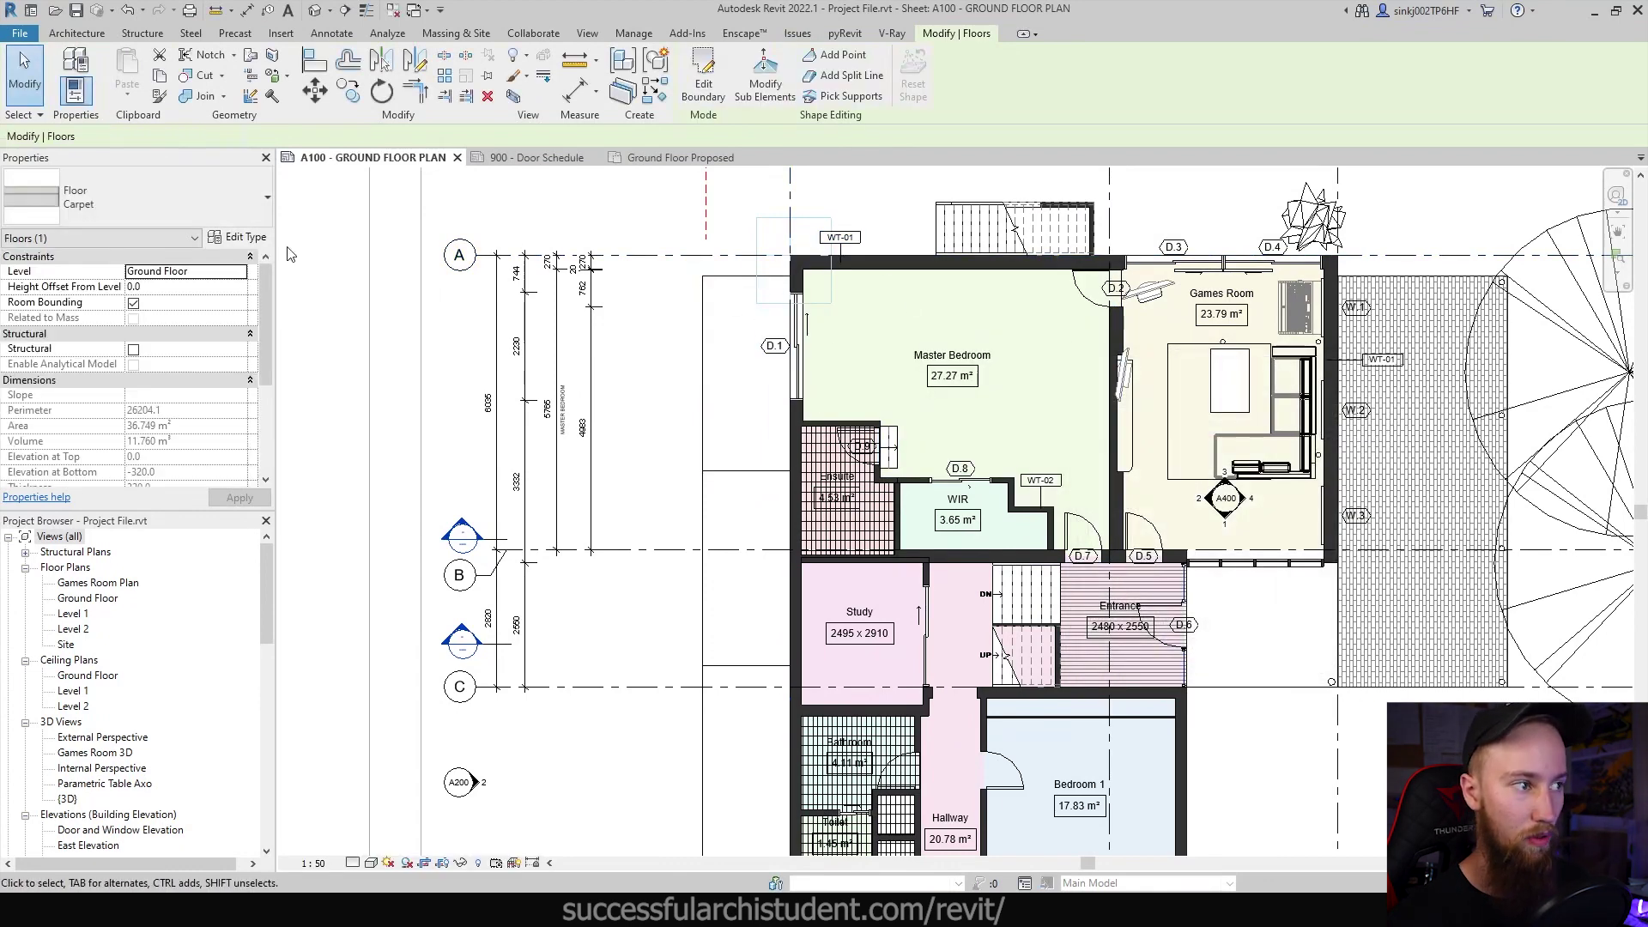
Step: Open the Carpet material settings from the floor type's finish layer in the structure editor
{"action": "left_click", "coordinate": [240, 237]}
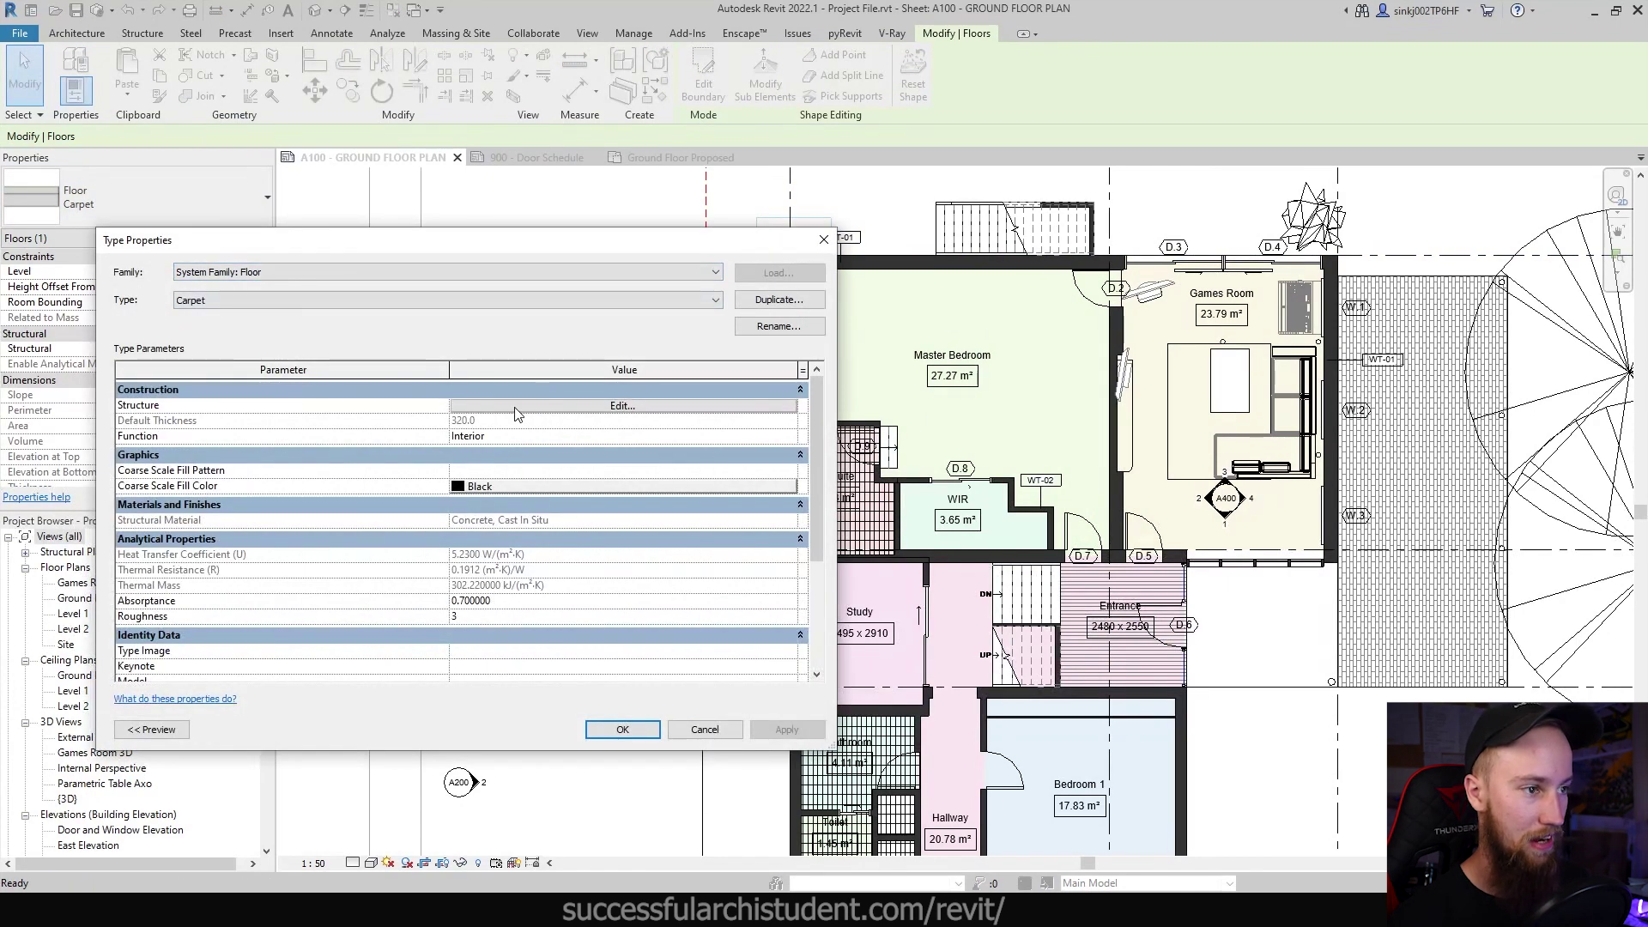
{"action": "left_click", "coordinate": [515, 408]}
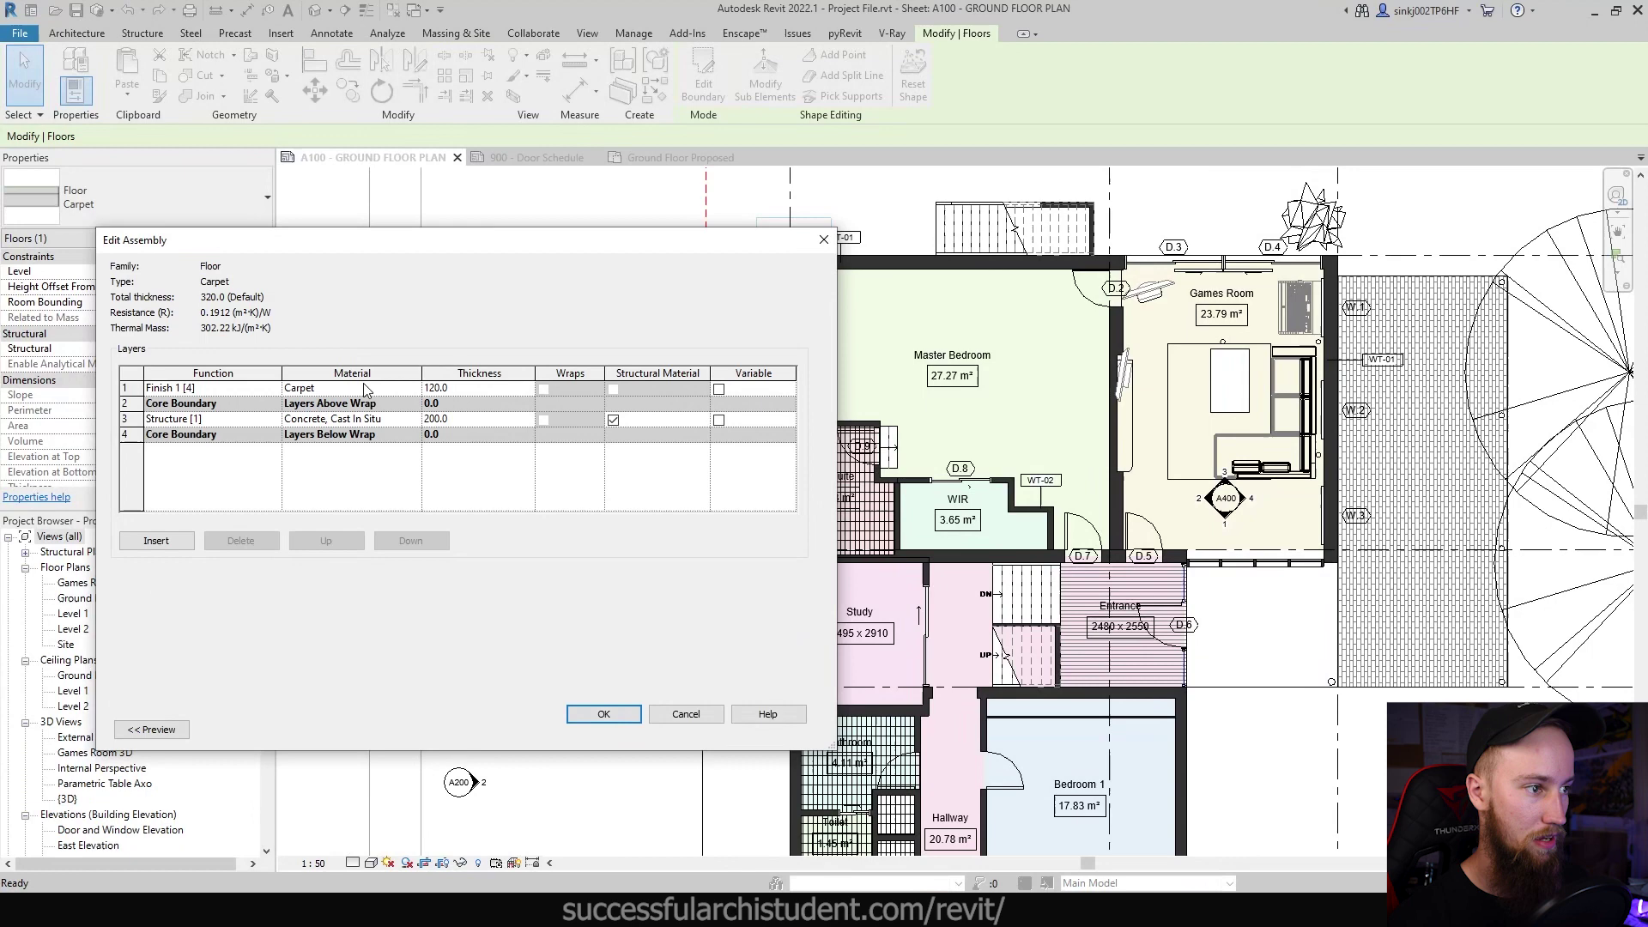
{"action": "left_click", "coordinate": [358, 387]}
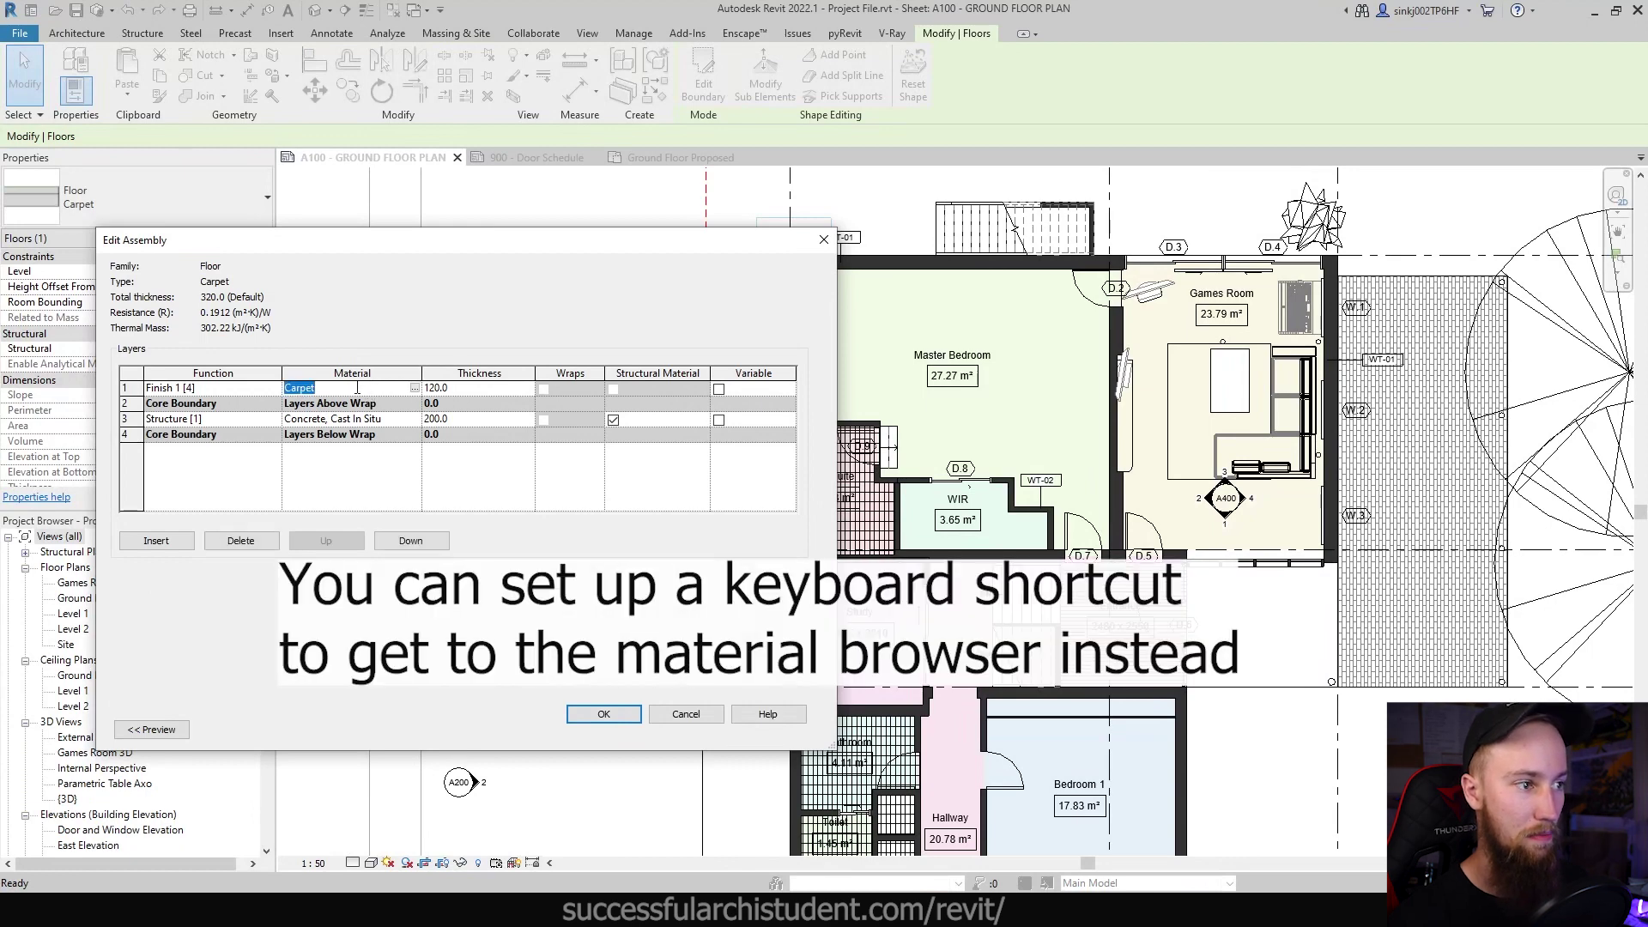
{"action": "left_click", "coordinate": [415, 388]}
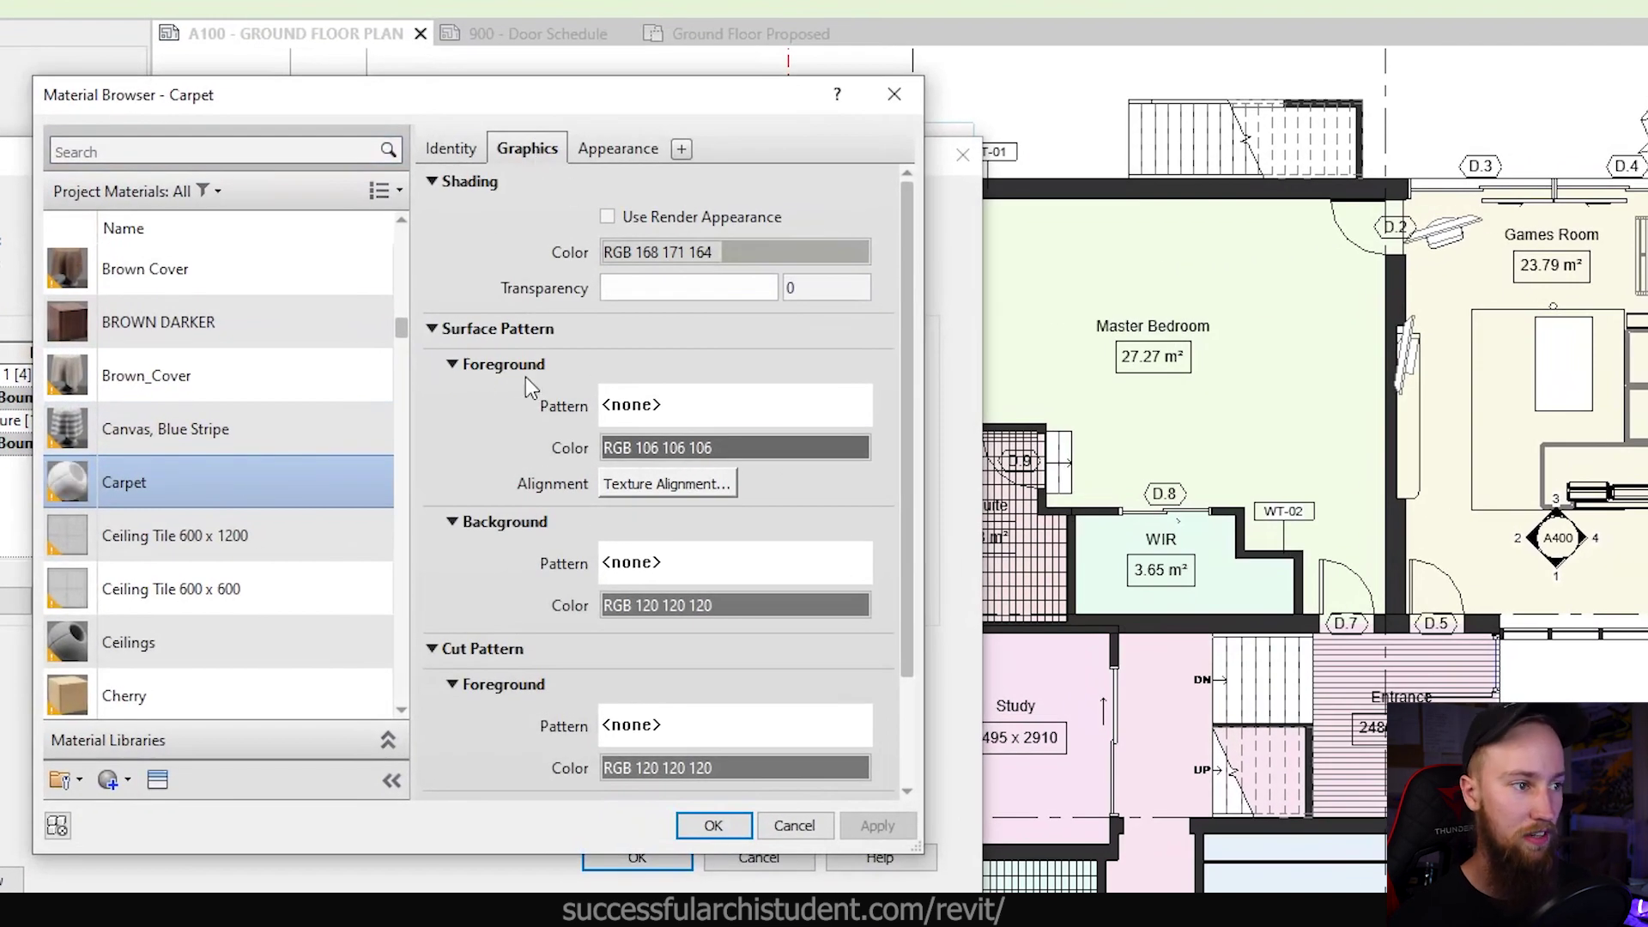
Step: Try several surface patterns for Carpet, applying Sand - Dense first
{"action": "left_click", "coordinate": [654, 418]}
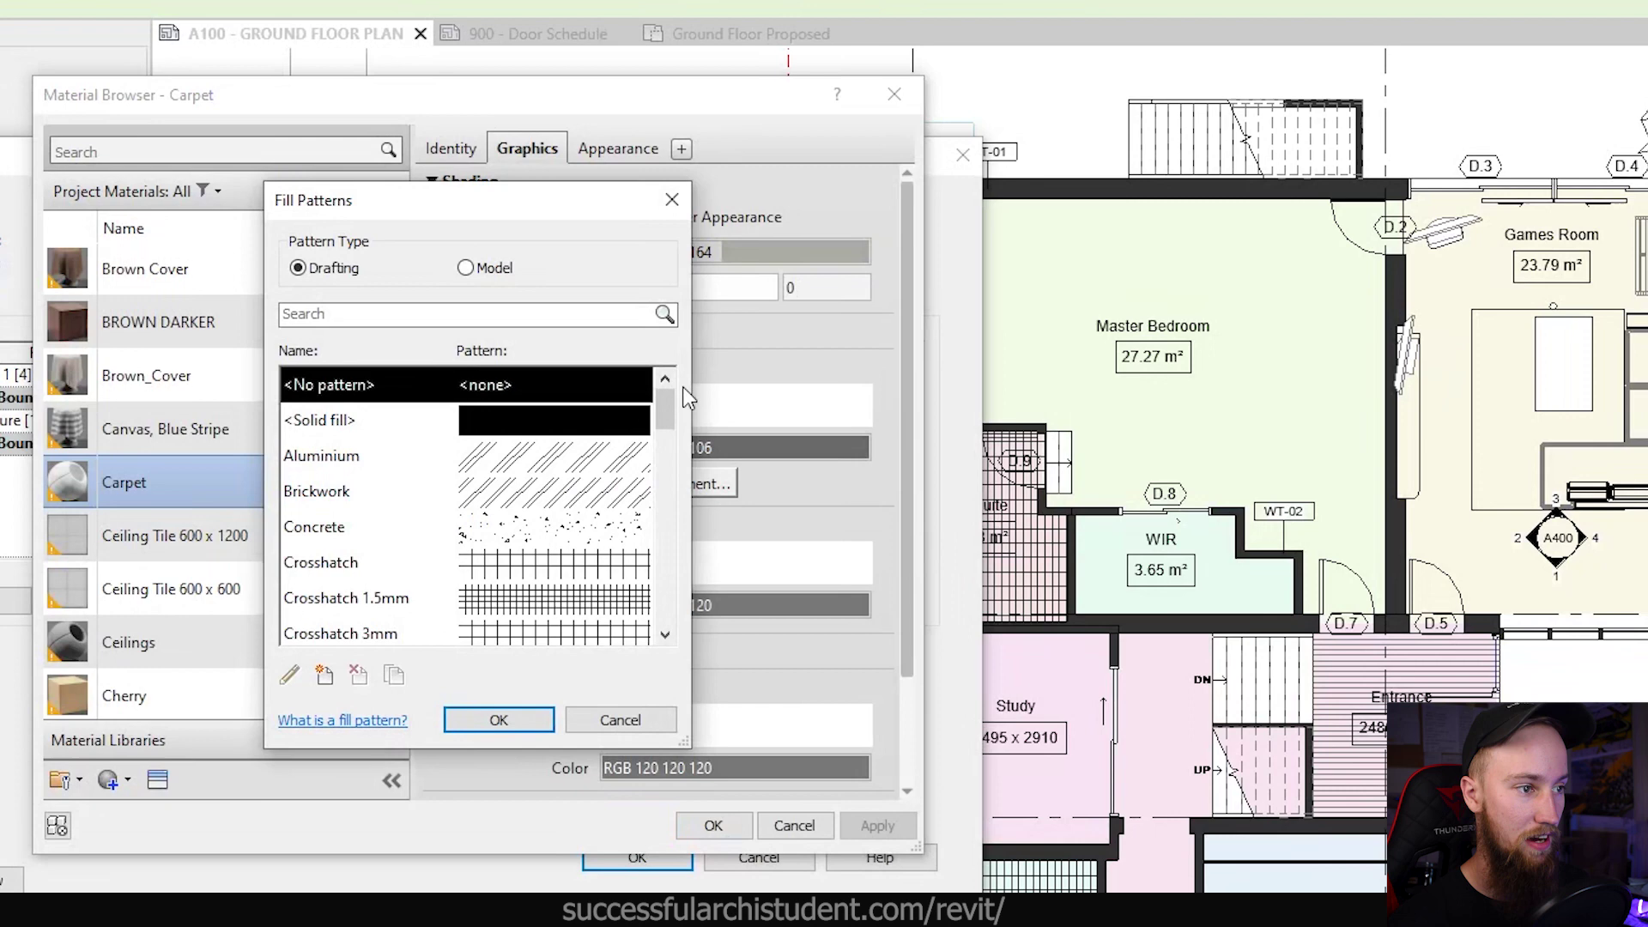
{"action": "left_click_drag", "start_coordinate": [673, 420], "coordinate": [690, 508]}
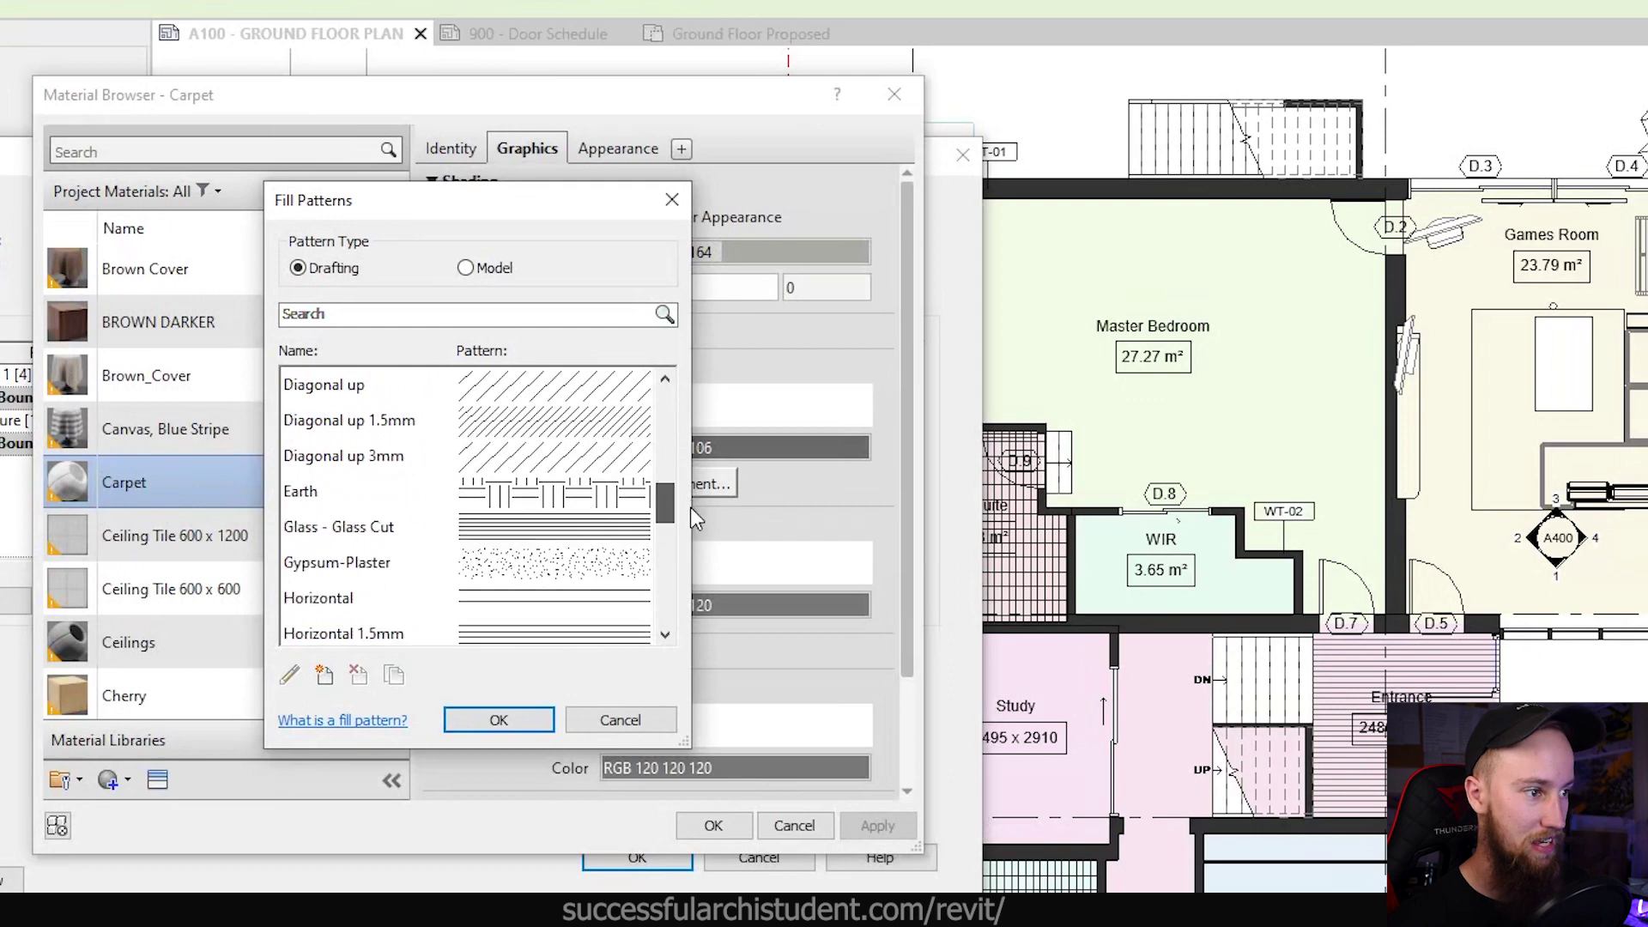
{"action": "left_click", "coordinate": [515, 567]}
{"action": "scroll", "coordinate": [526, 515], "scroll_direction": "down", "scroll_amount": 3}
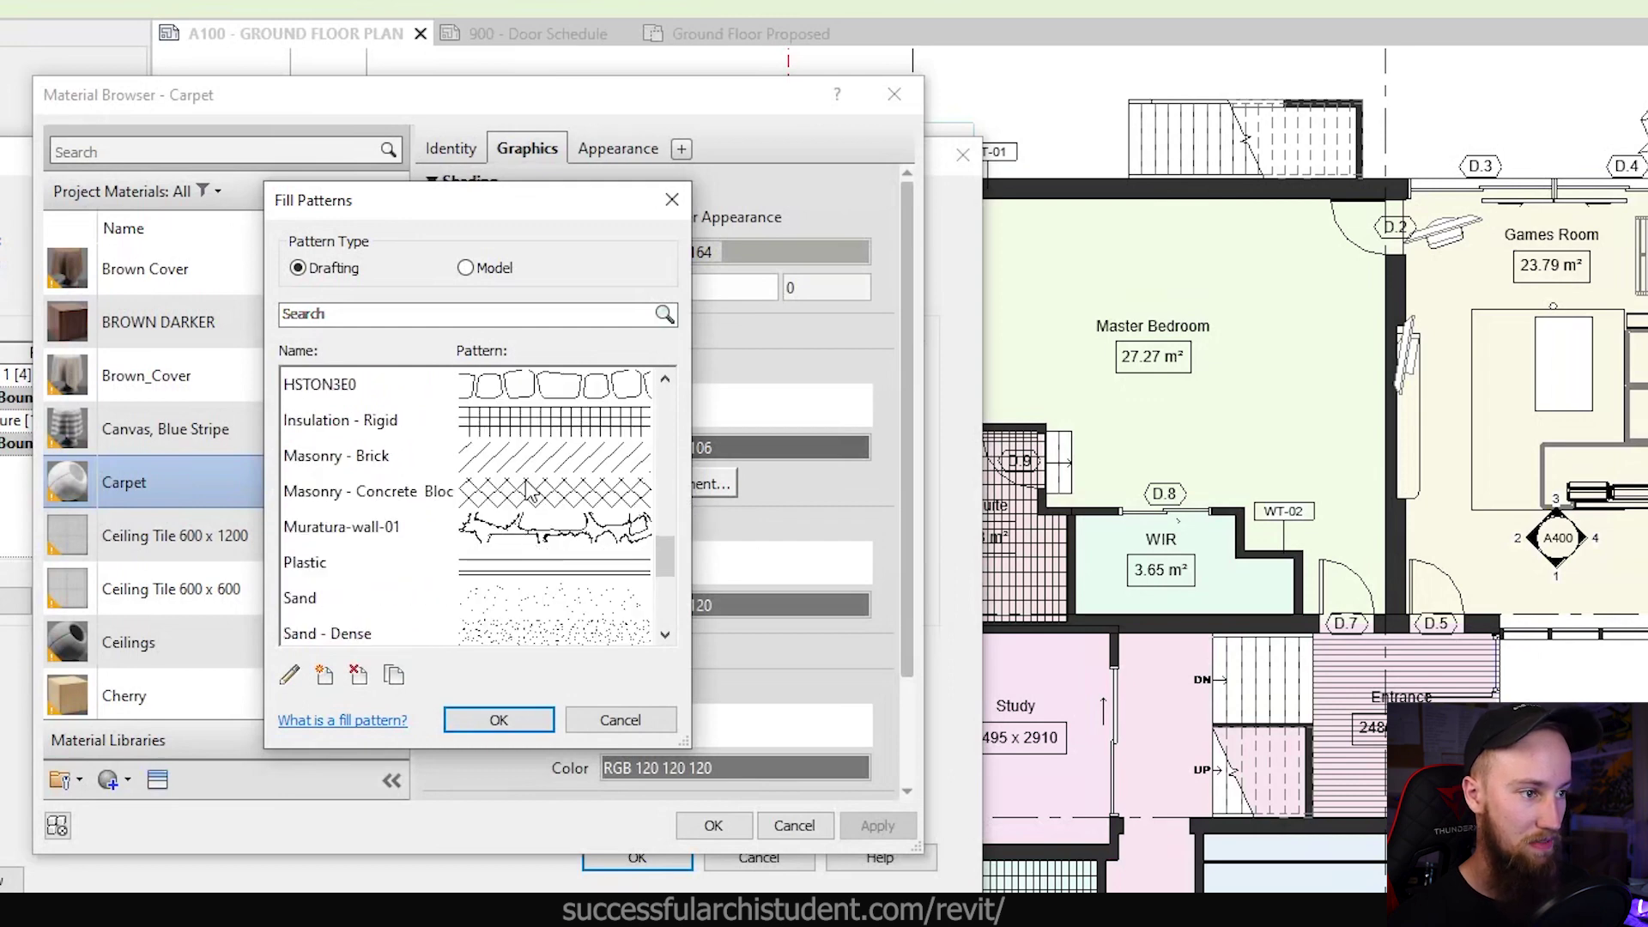
{"action": "scroll", "coordinate": [558, 515], "scroll_direction": "up", "scroll_amount": 3}
{"action": "scroll", "coordinate": [598, 571], "scroll_direction": "down", "scroll_amount": 3}
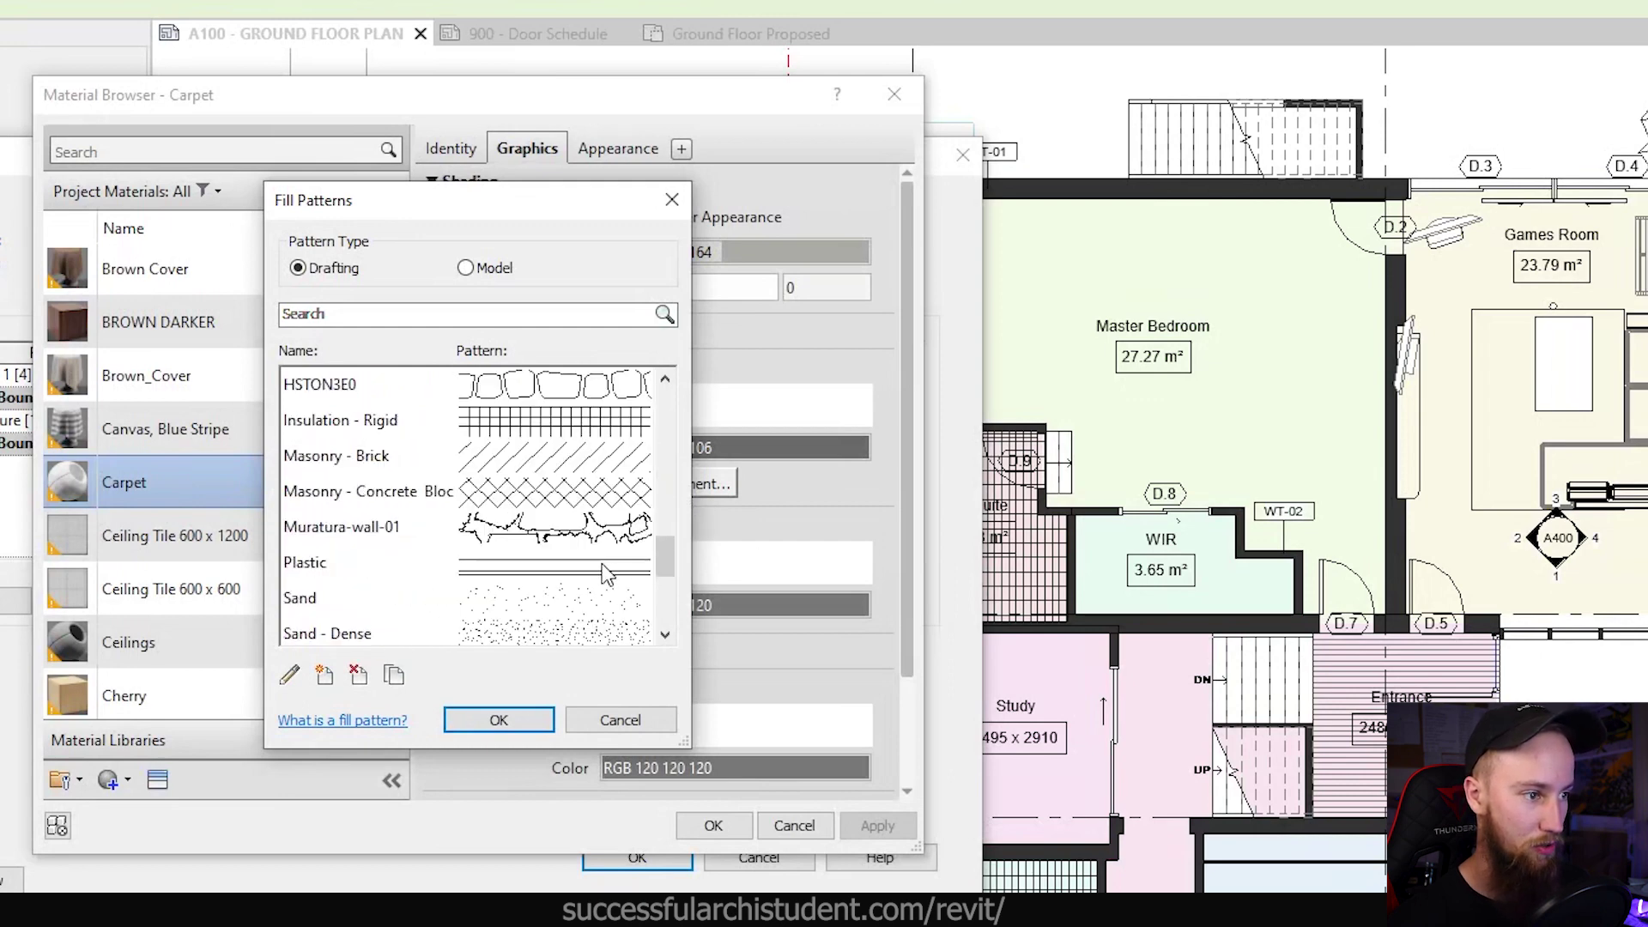
{"action": "scroll", "coordinate": [607, 573], "scroll_direction": "down", "scroll_amount": 3}
{"action": "left_click", "coordinate": [571, 505]}
{"action": "left_click", "coordinate": [559, 538]}
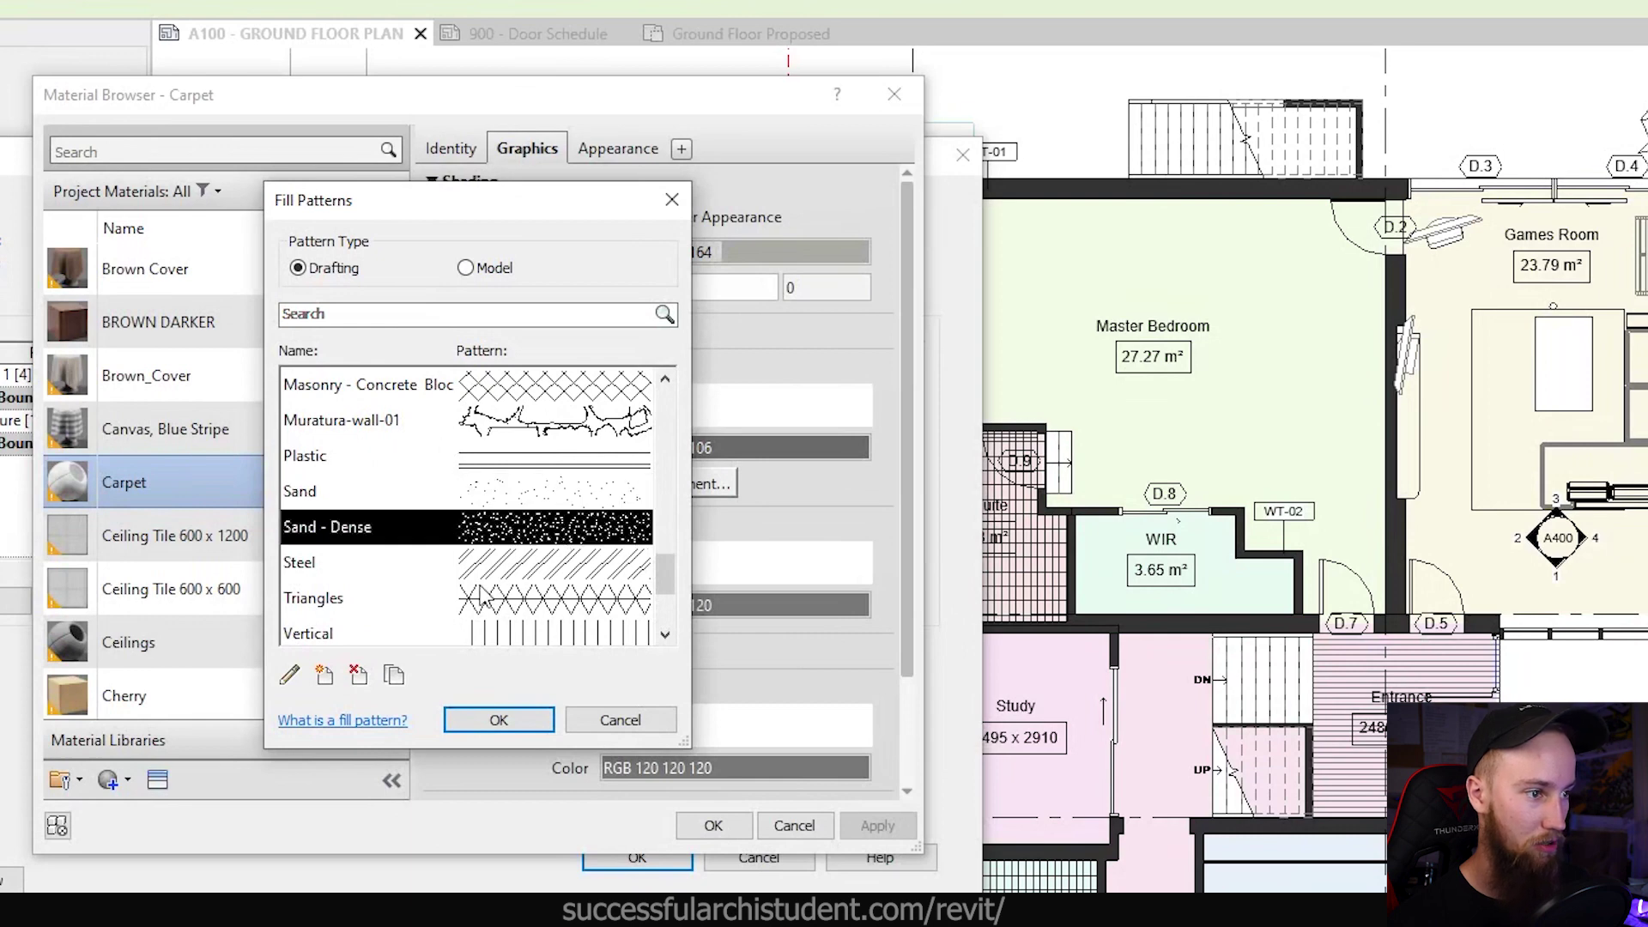
{"action": "scroll", "coordinate": [390, 539], "scroll_direction": "down", "scroll_amount": 3}
{"action": "scroll", "coordinate": [478, 639], "scroll_direction": "up", "scroll_amount": 3}
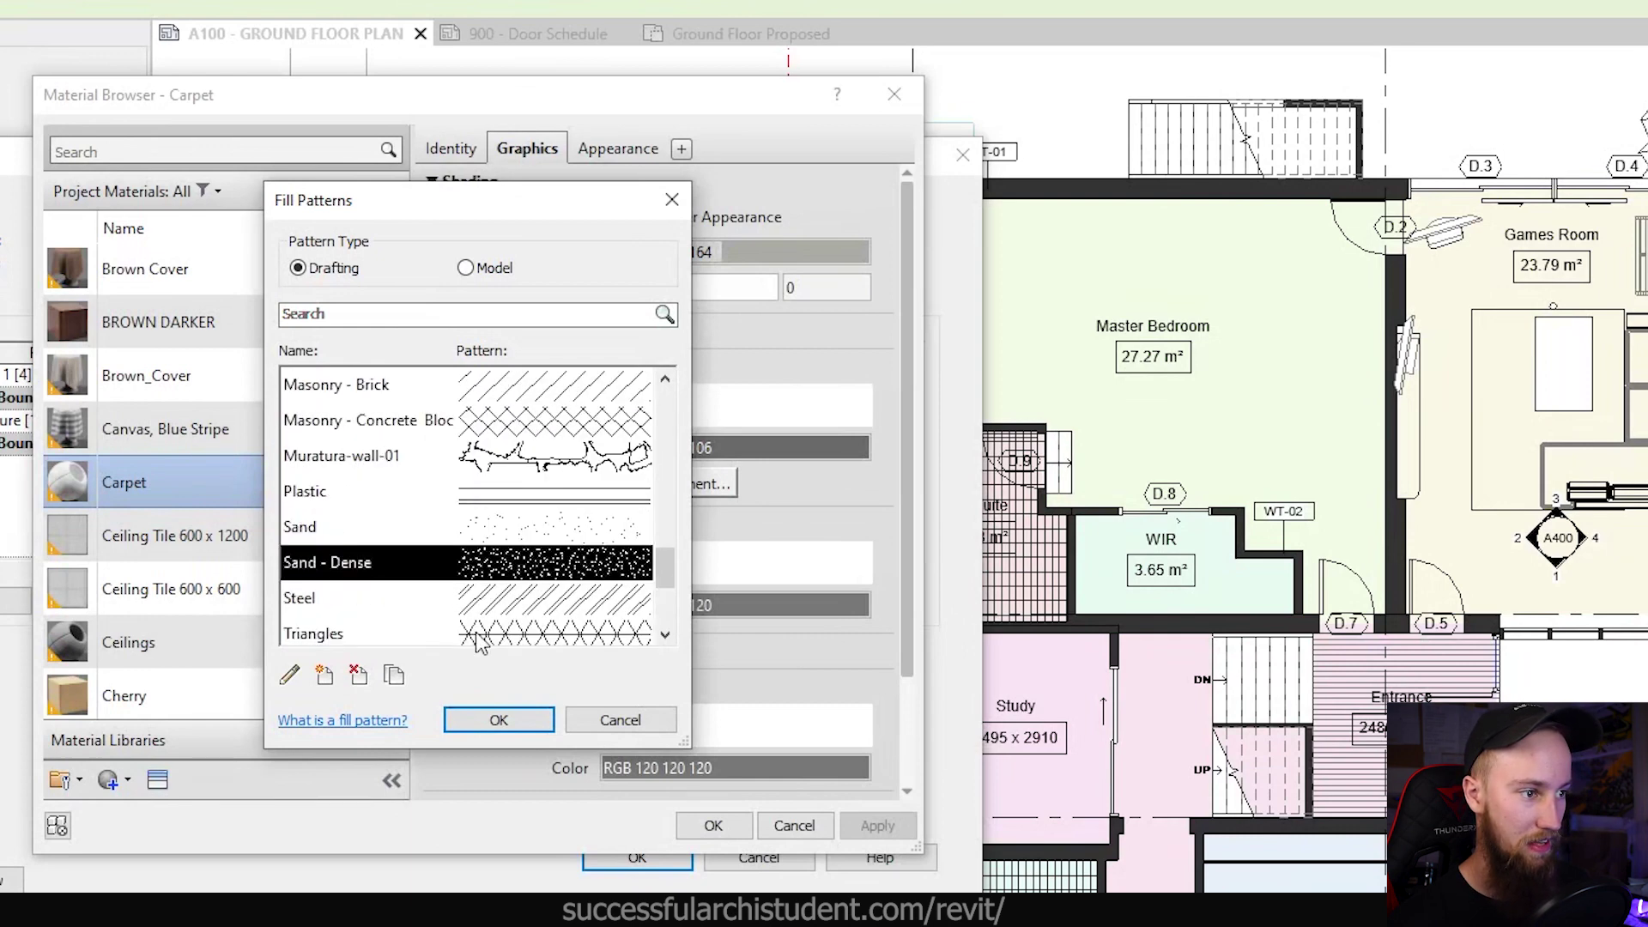
{"action": "left_click", "coordinate": [499, 720]}
{"action": "left_click", "coordinate": [876, 826]}
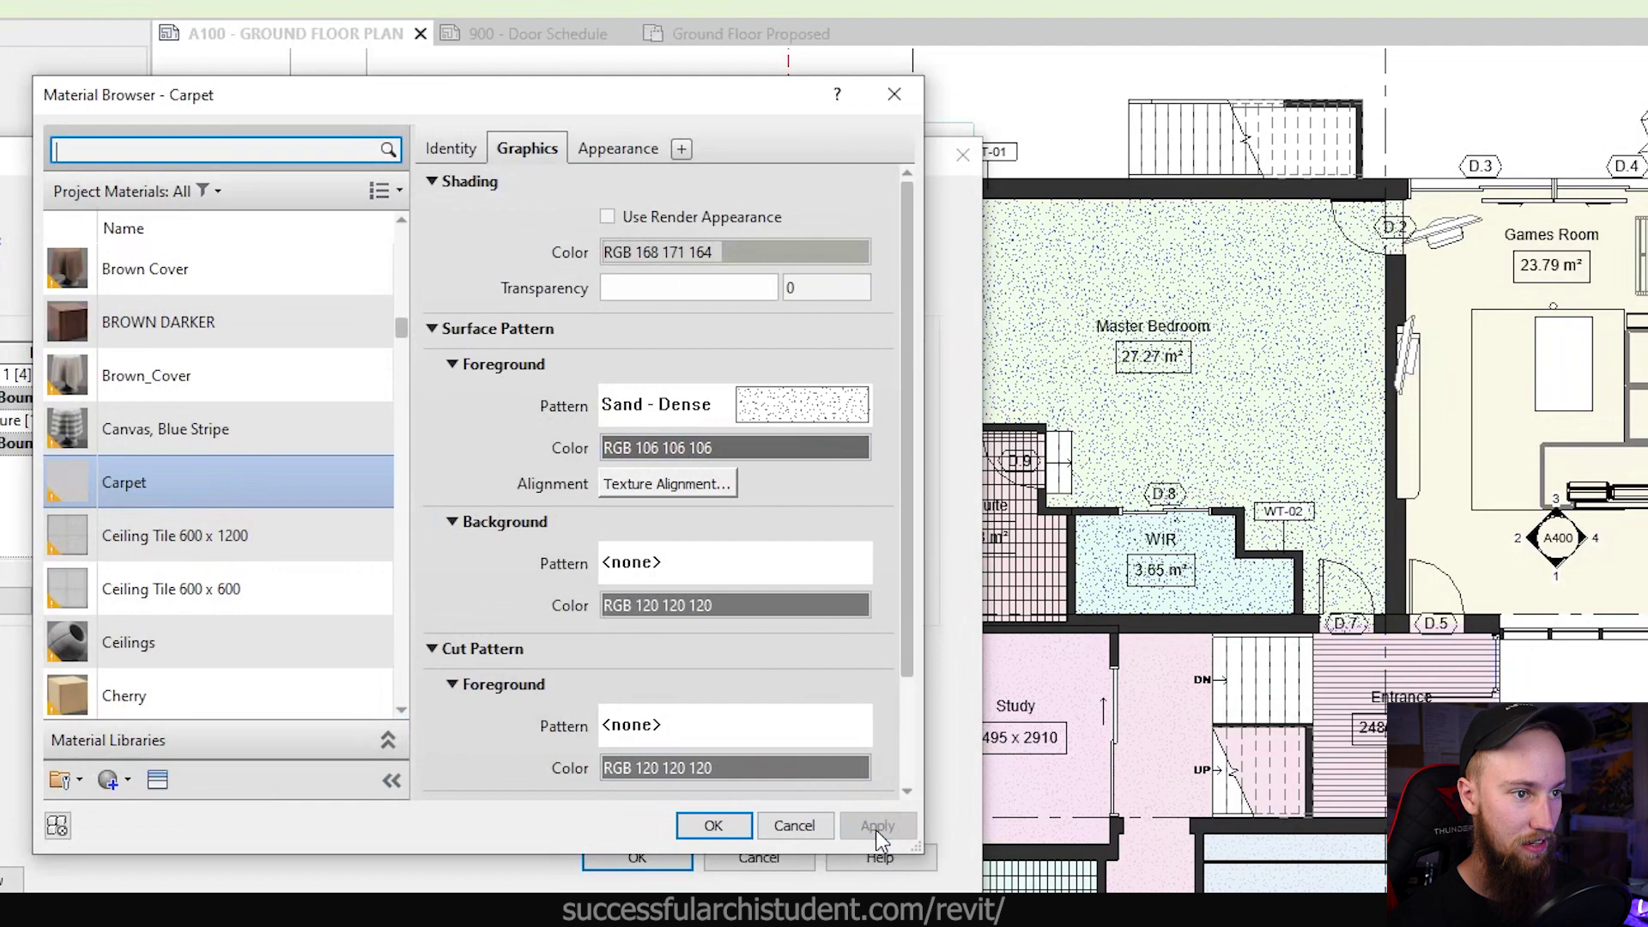
Step: Switch the Carpet surface pattern to the lighter Sand pattern
{"action": "left_click", "coordinate": [836, 408]}
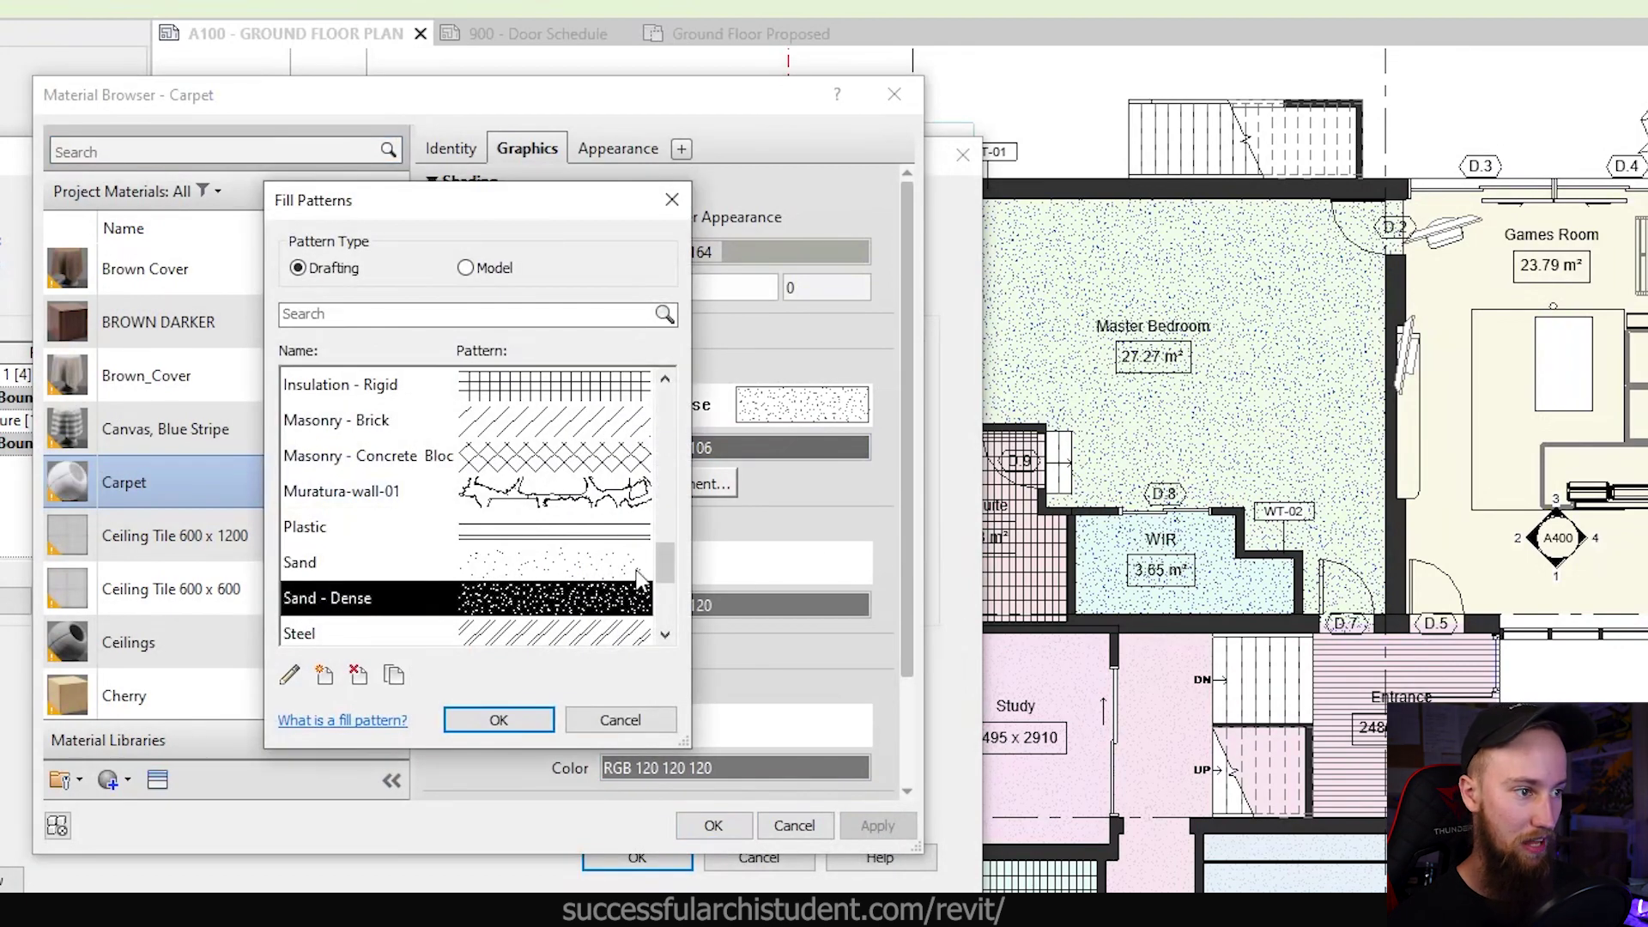
{"action": "left_click", "coordinate": [598, 568]}
{"action": "left_click", "coordinate": [497, 720]}
{"action": "left_click", "coordinate": [877, 825]}
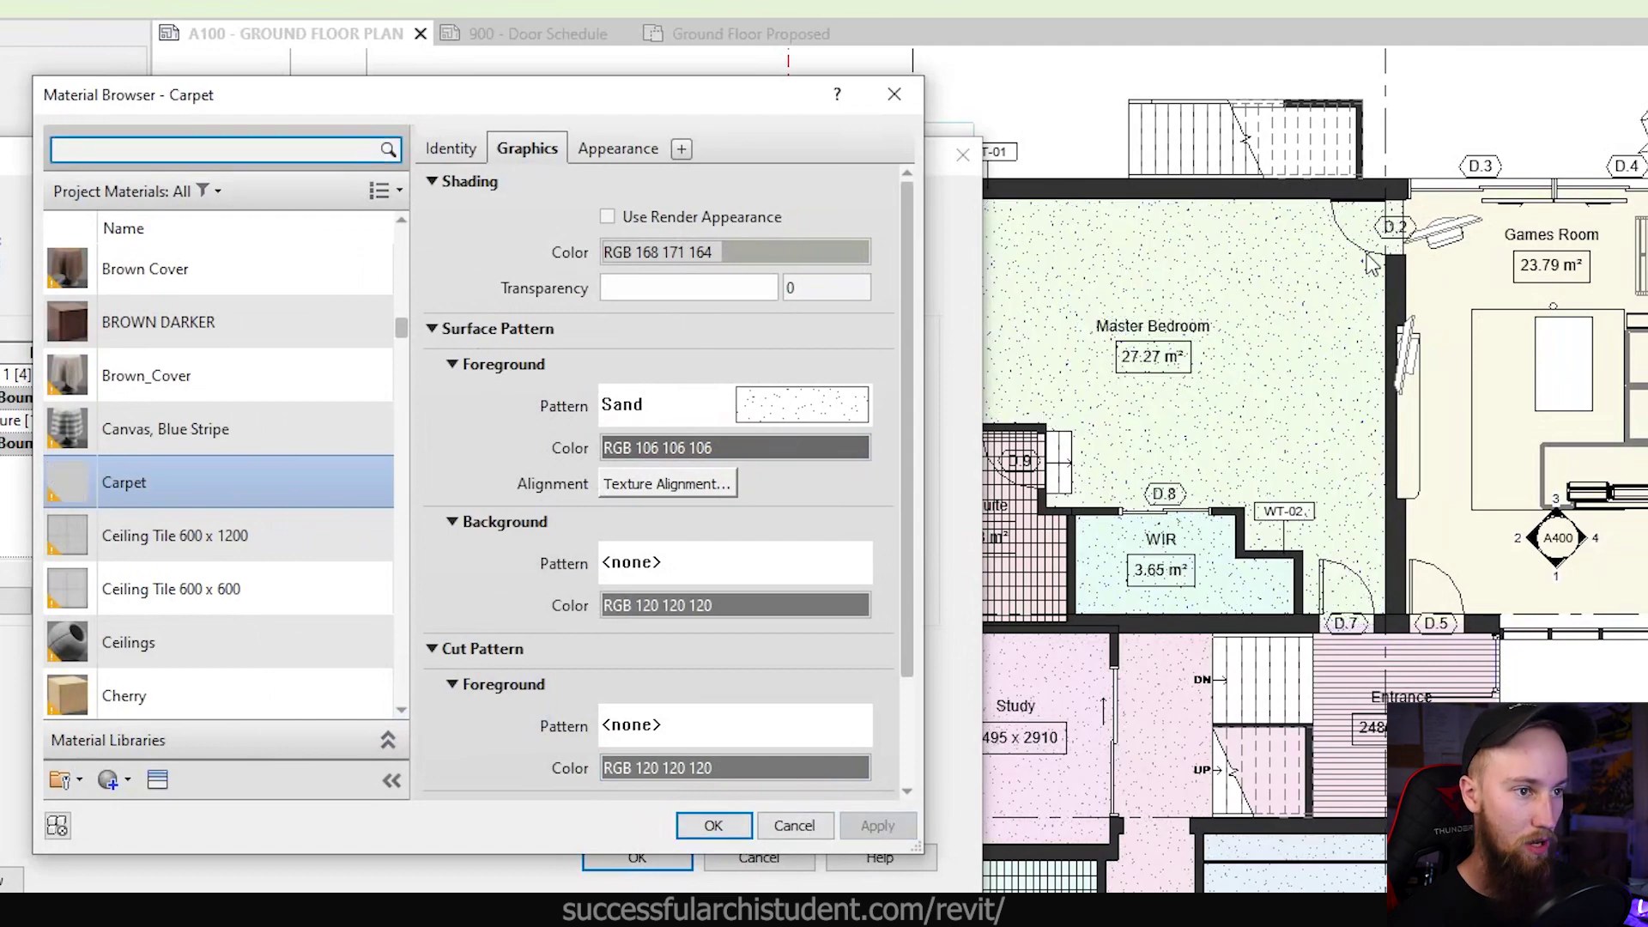
Step: Colour the Sand surface pattern grey, RGB 106 106 106, and confirm the material
{"action": "left_click", "coordinate": [759, 447]}
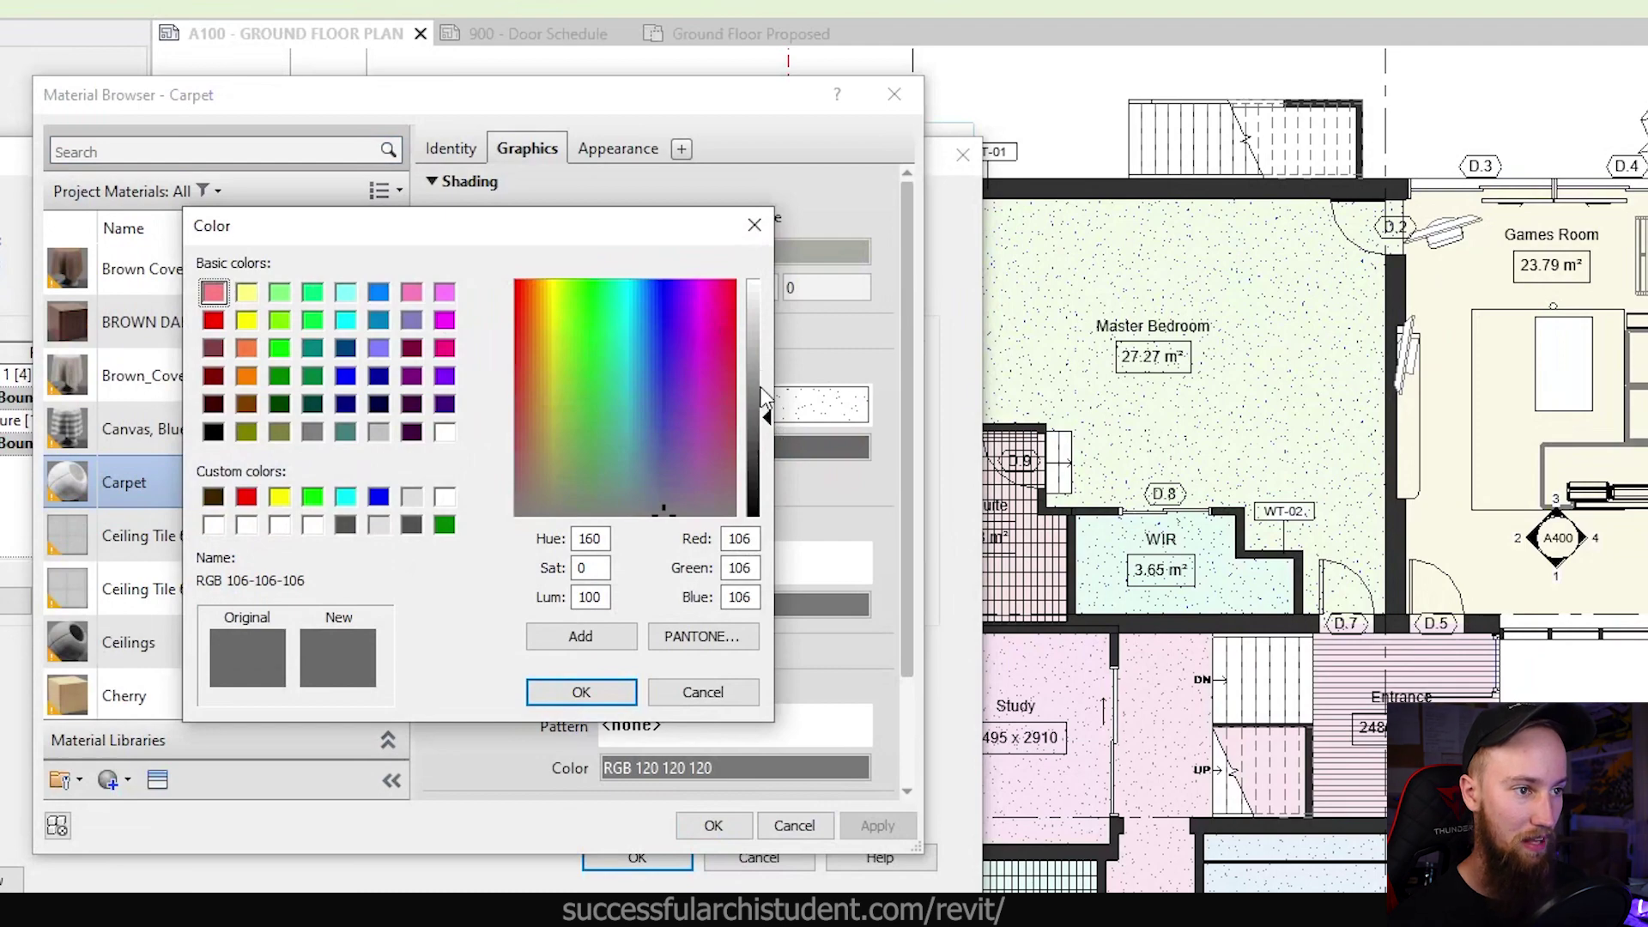
{"action": "left_click", "coordinate": [700, 695]}
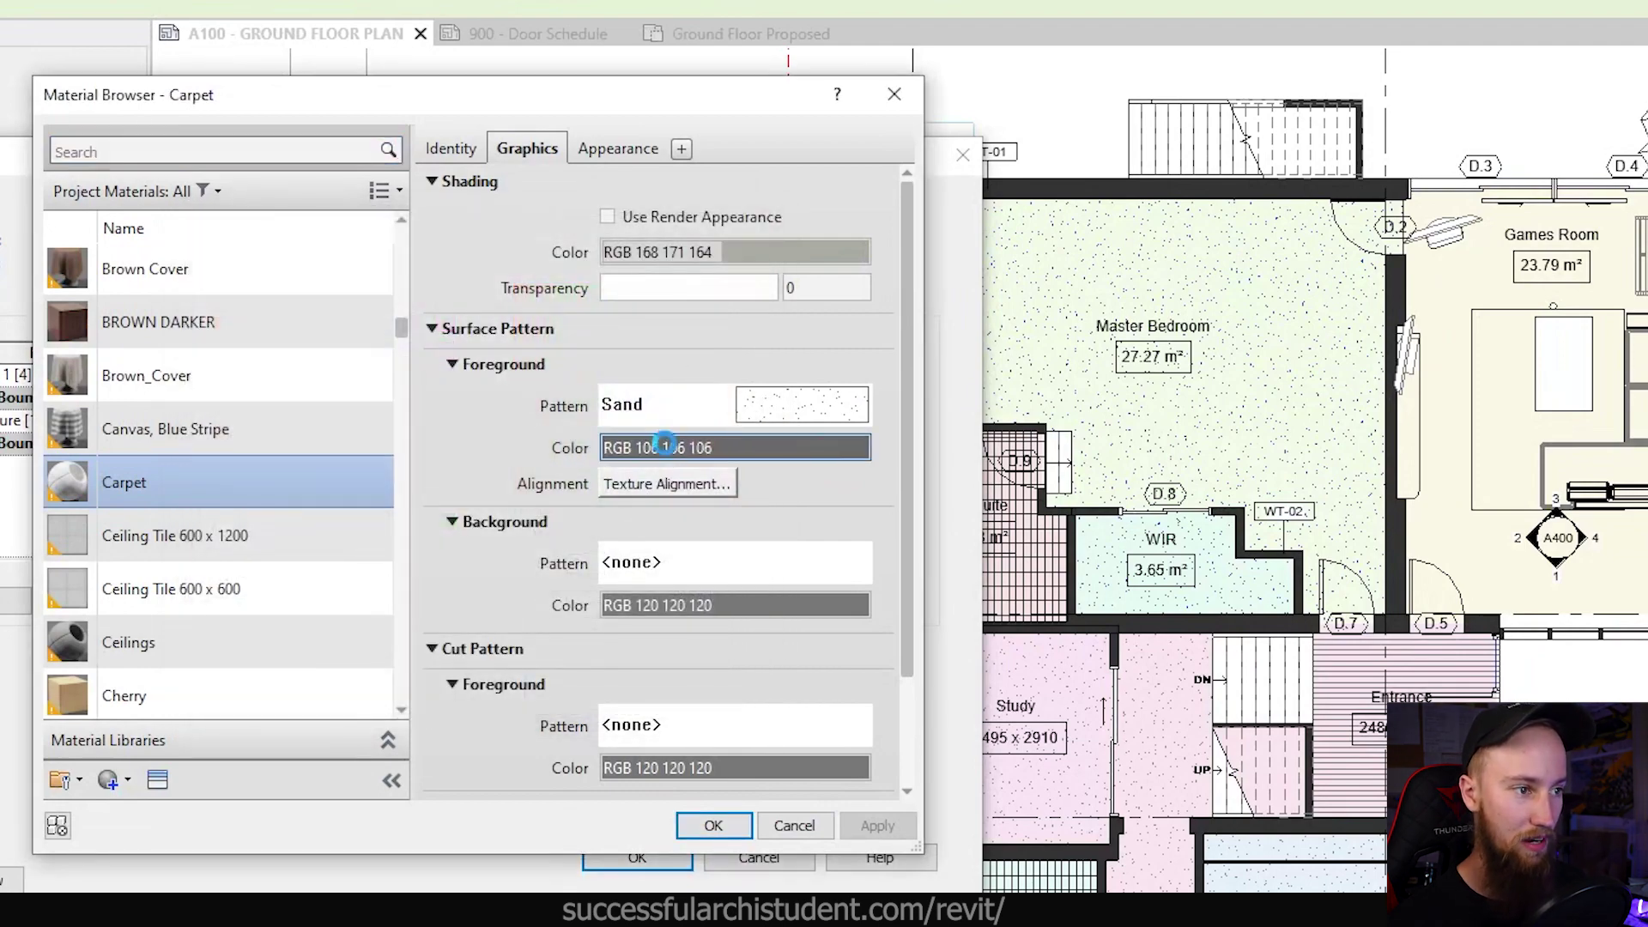
{"action": "left_click", "coordinate": [665, 444]}
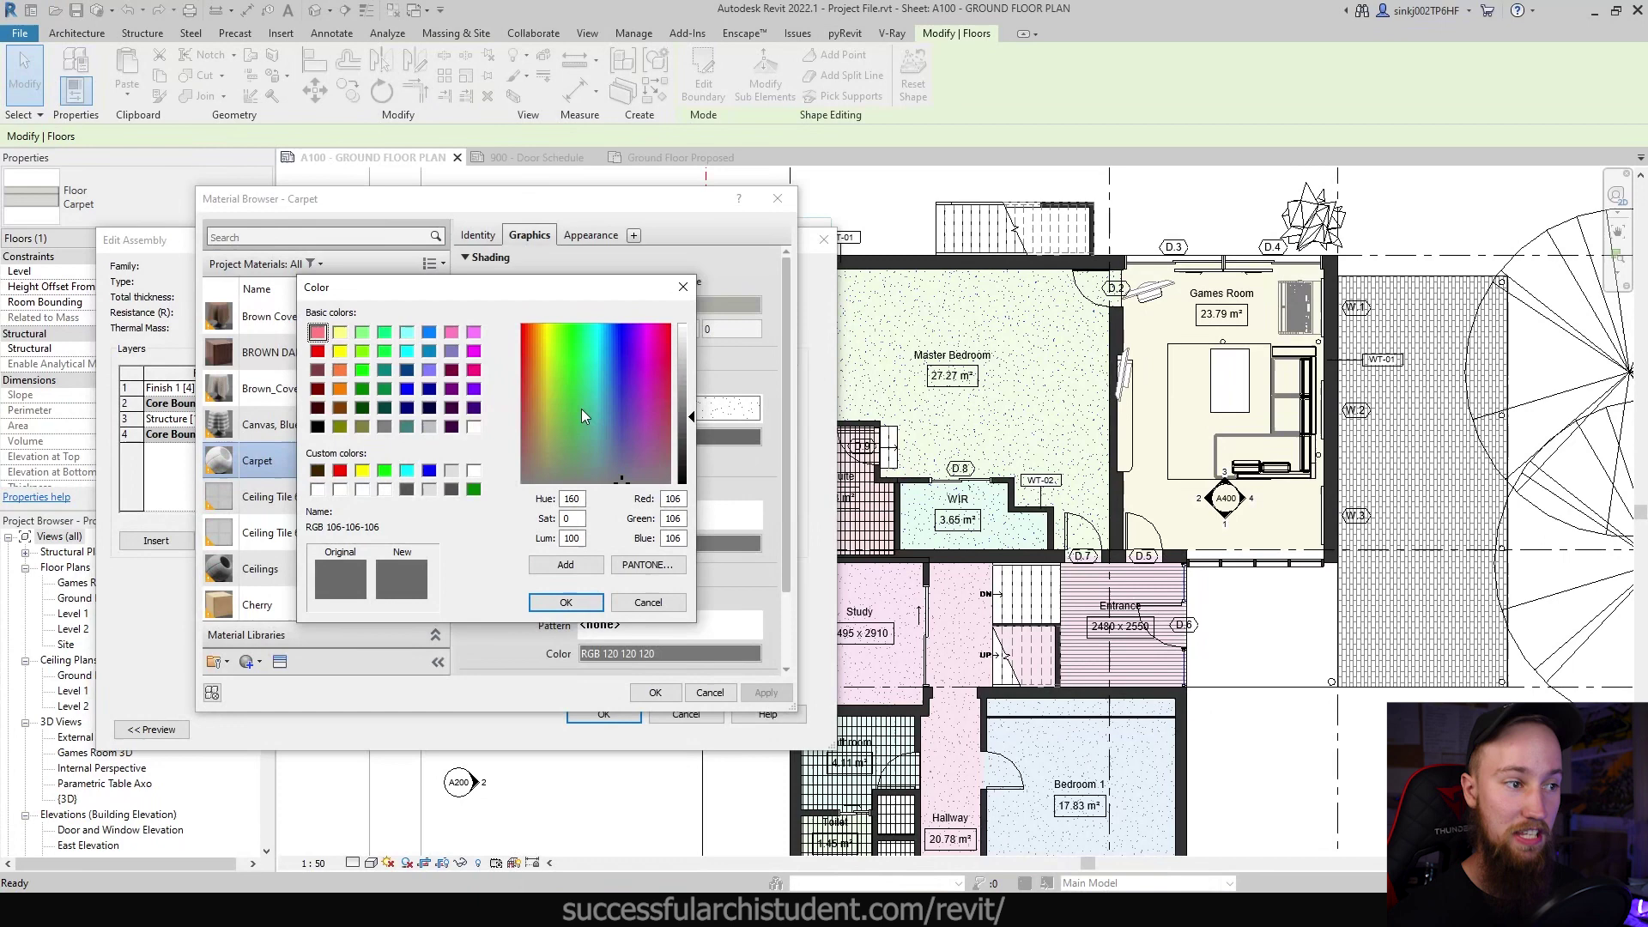
{"action": "left_click", "coordinate": [564, 602]}
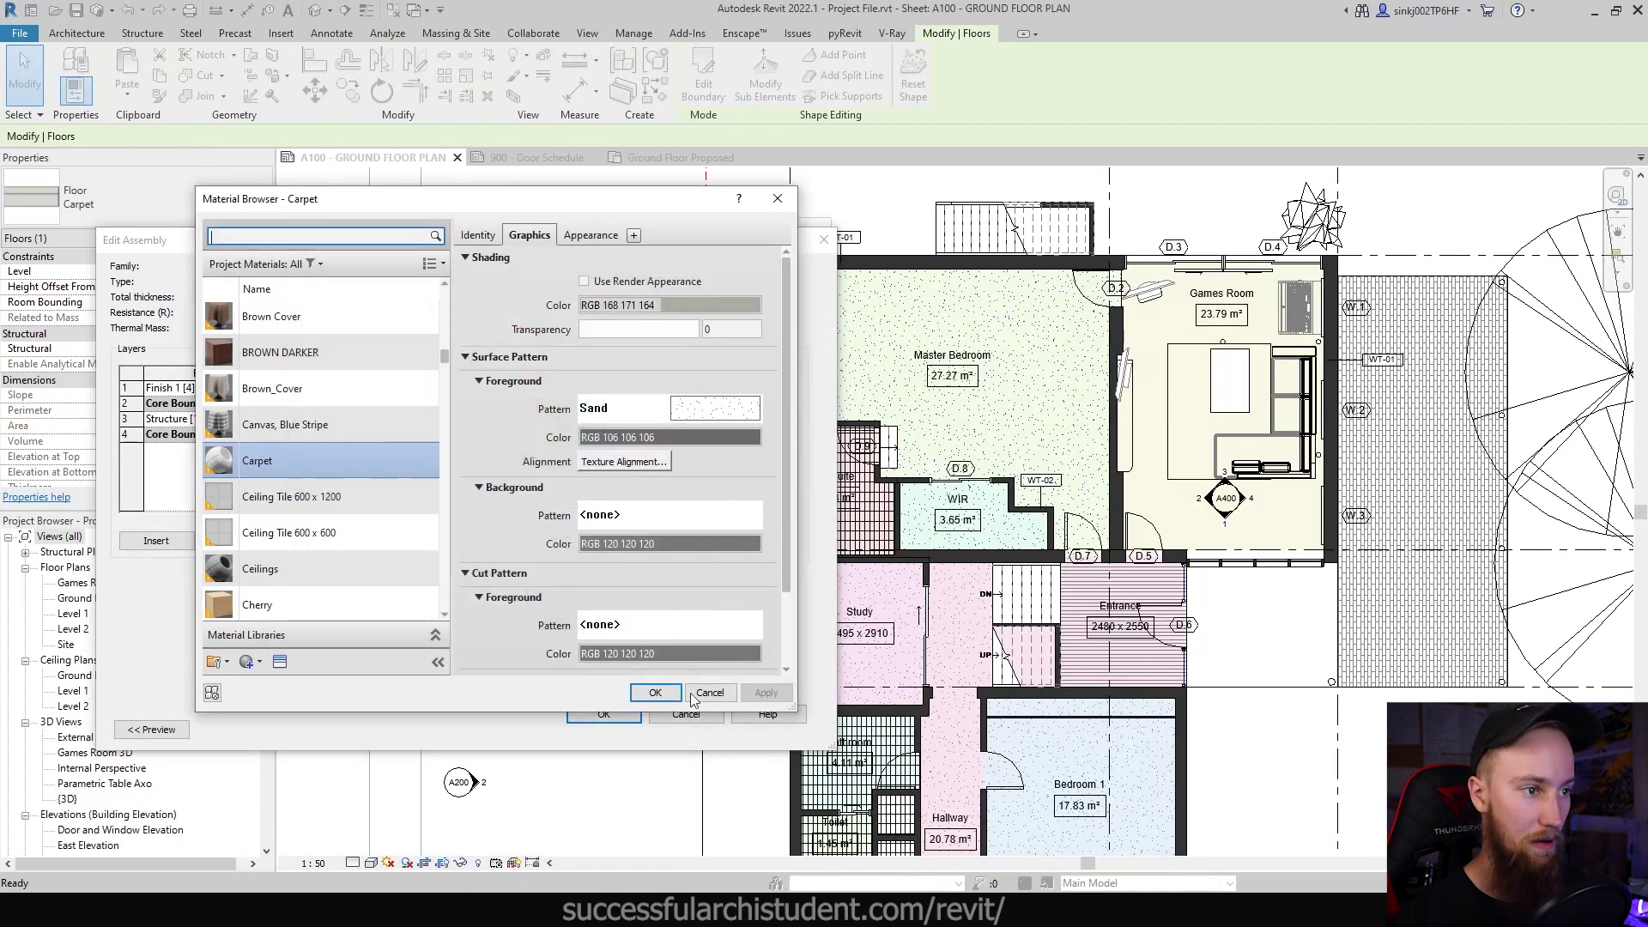
{"action": "left_click", "coordinate": [659, 693]}
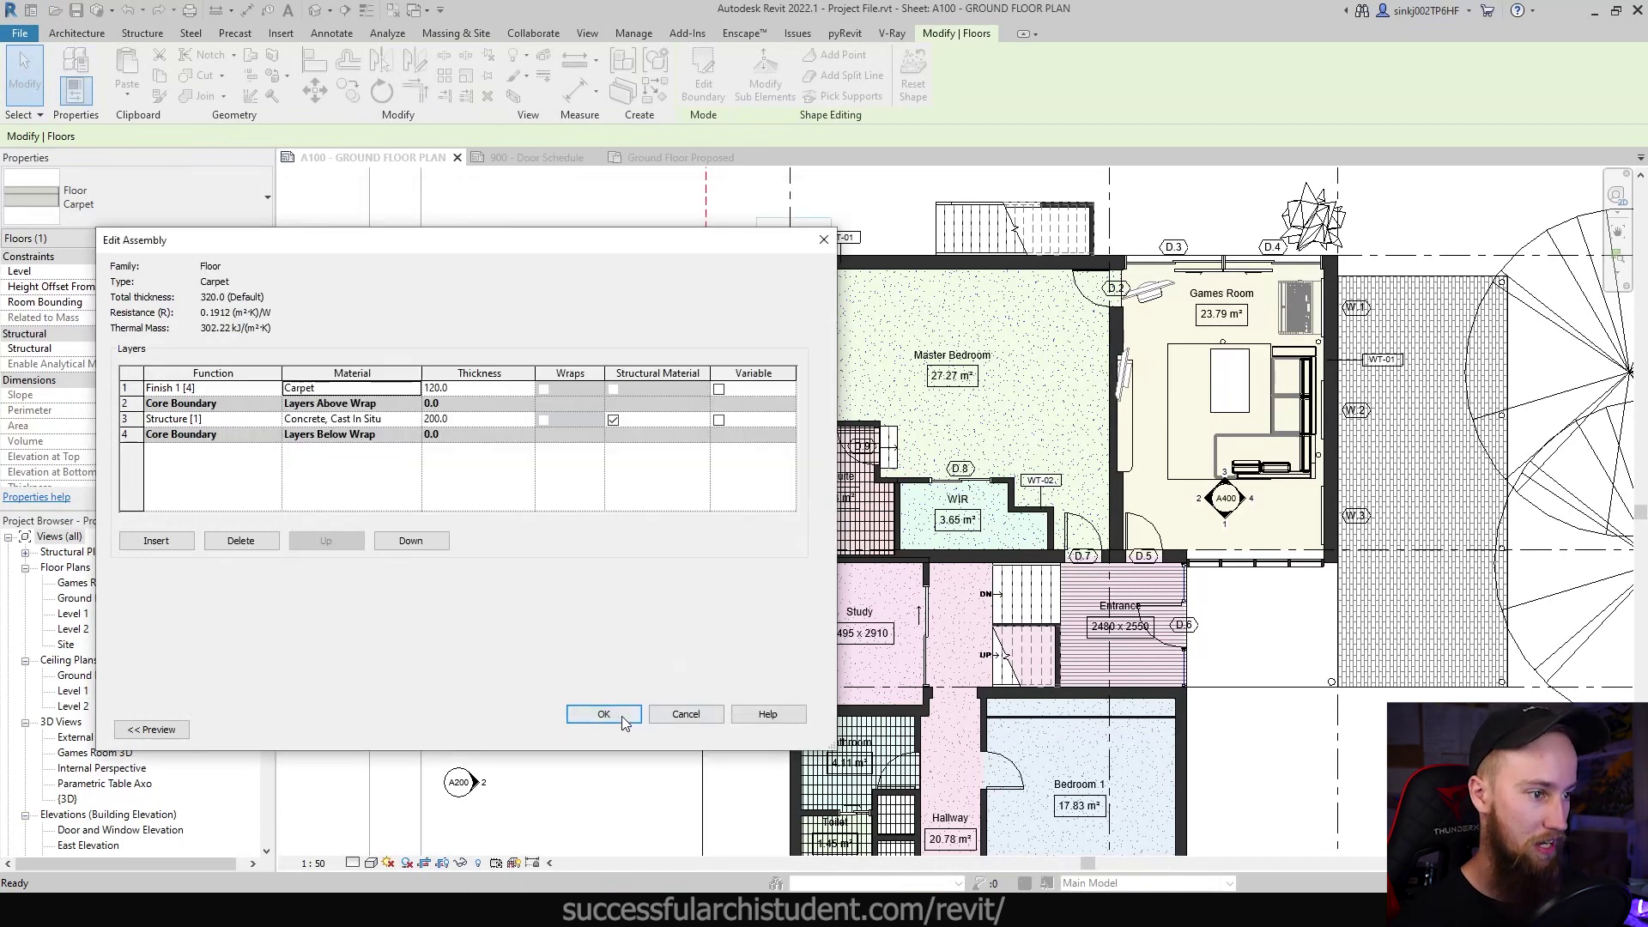
Step: Confirm the Edit Assembly and Type Properties changes and clear the floor selection
{"action": "left_click", "coordinate": [621, 716]}
{"action": "left_click", "coordinate": [621, 729]}
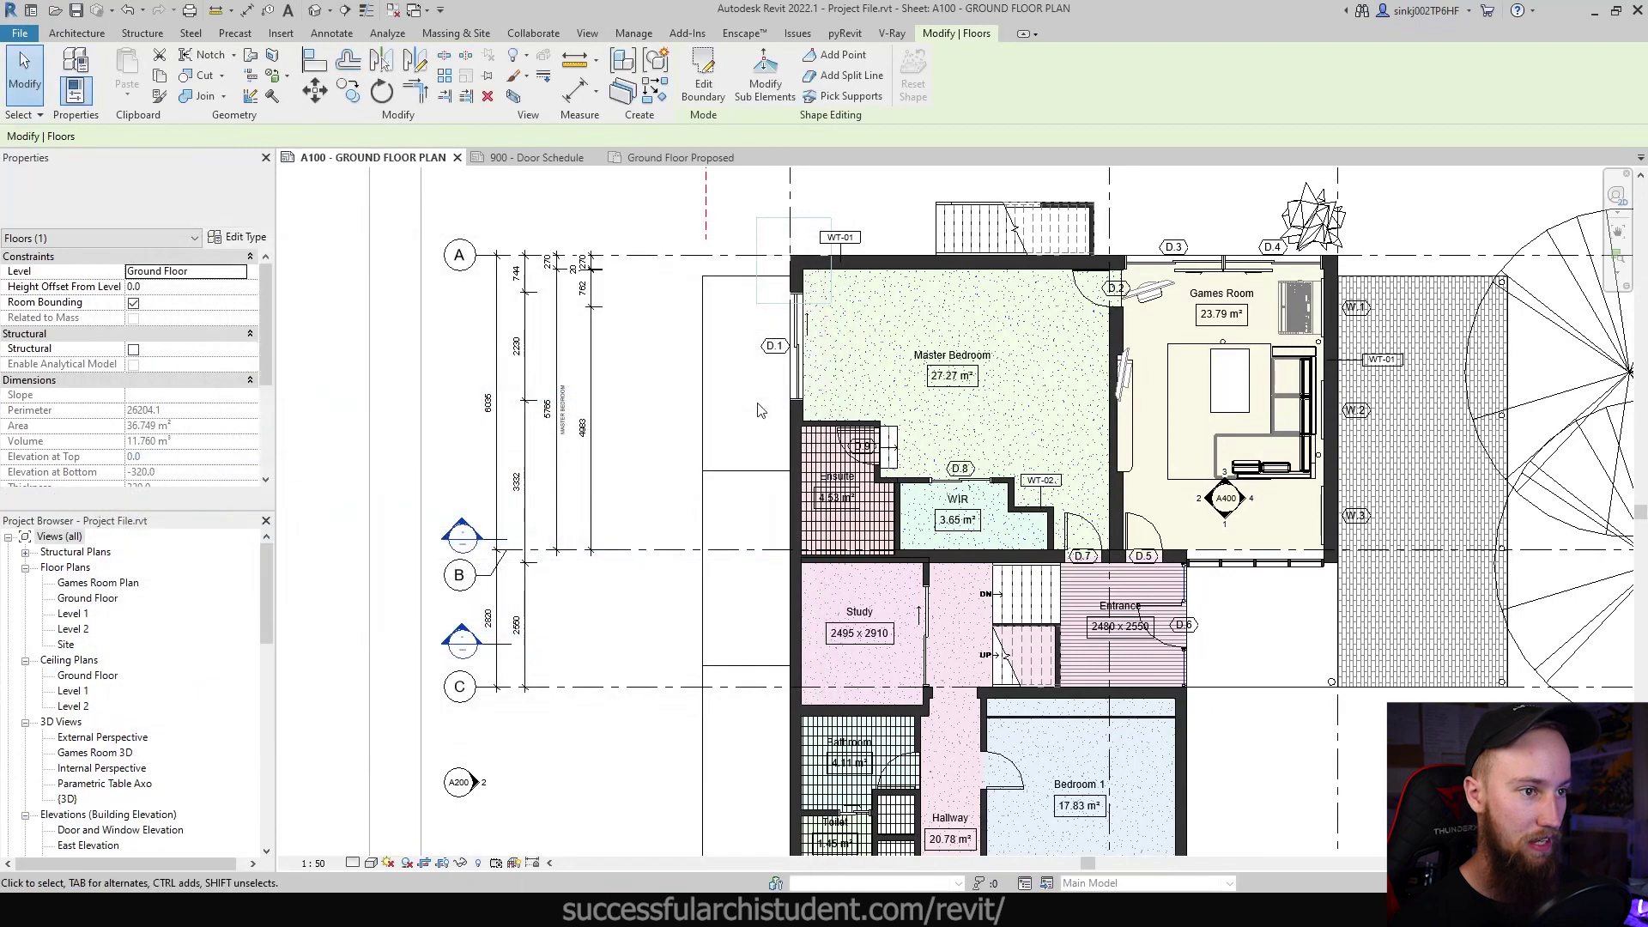
{"action": "key", "text": "Escape"}
{"action": "scroll", "coordinate": [971, 326], "scroll_direction": "up", "scroll_amount": 5}
{"action": "scroll", "coordinate": [1009, 562], "scroll_direction": "down", "scroll_amount": 3}
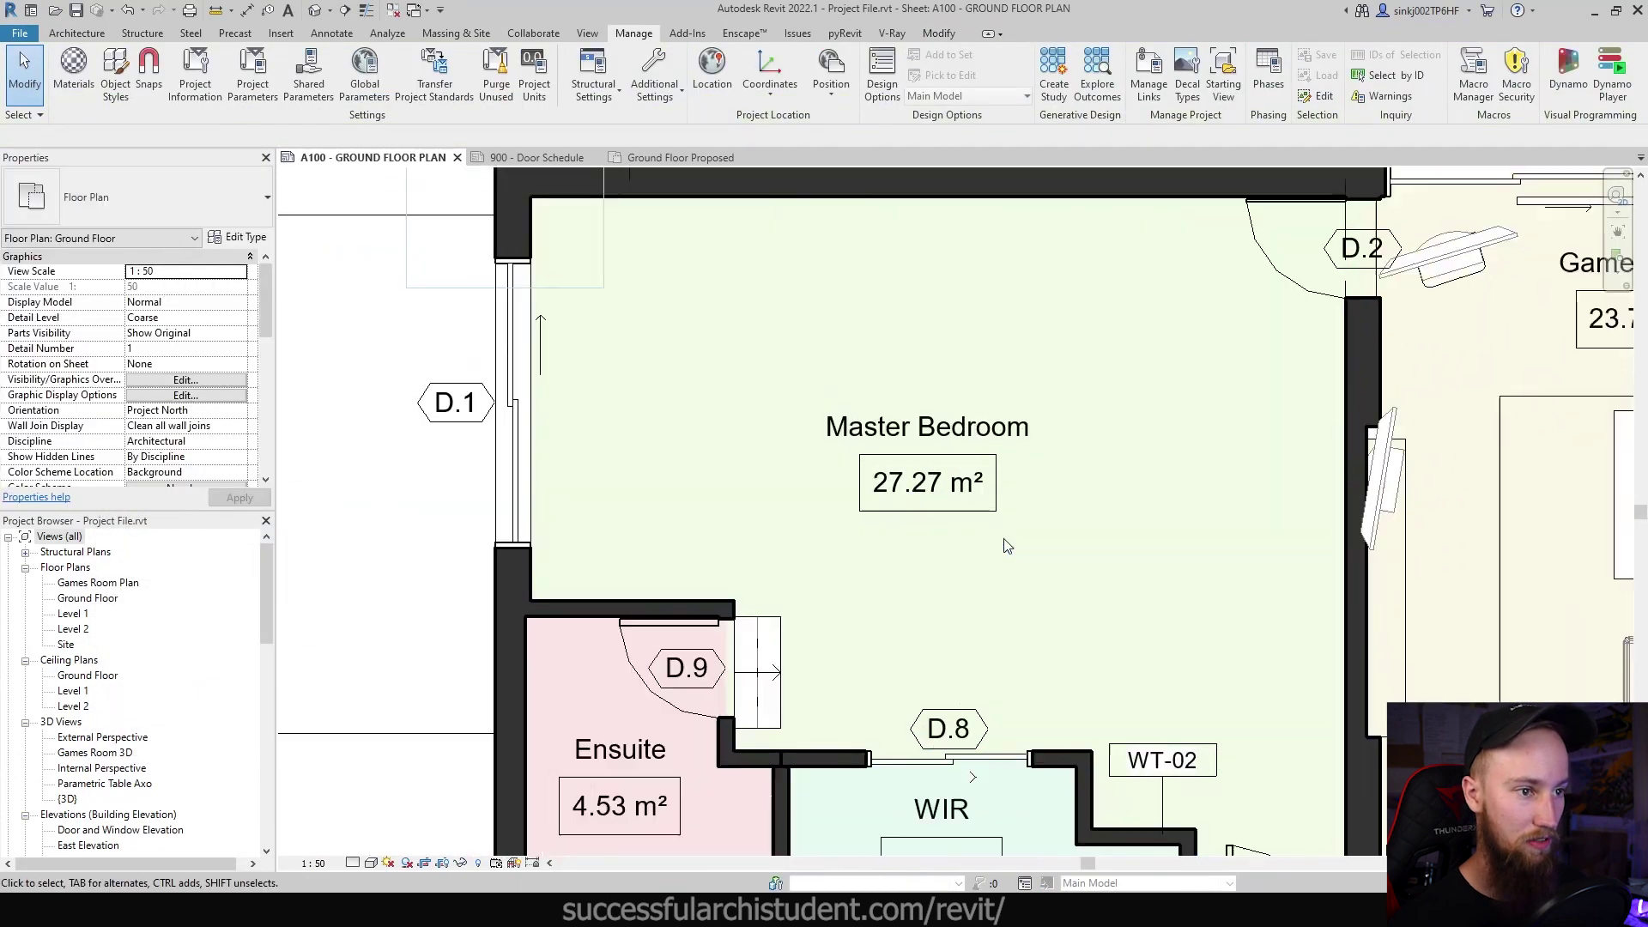
{"action": "scroll", "coordinate": [1053, 411], "scroll_direction": "up", "scroll_amount": 2}
{"action": "scroll", "coordinate": [1054, 412], "scroll_direction": "down", "scroll_amount": 3}
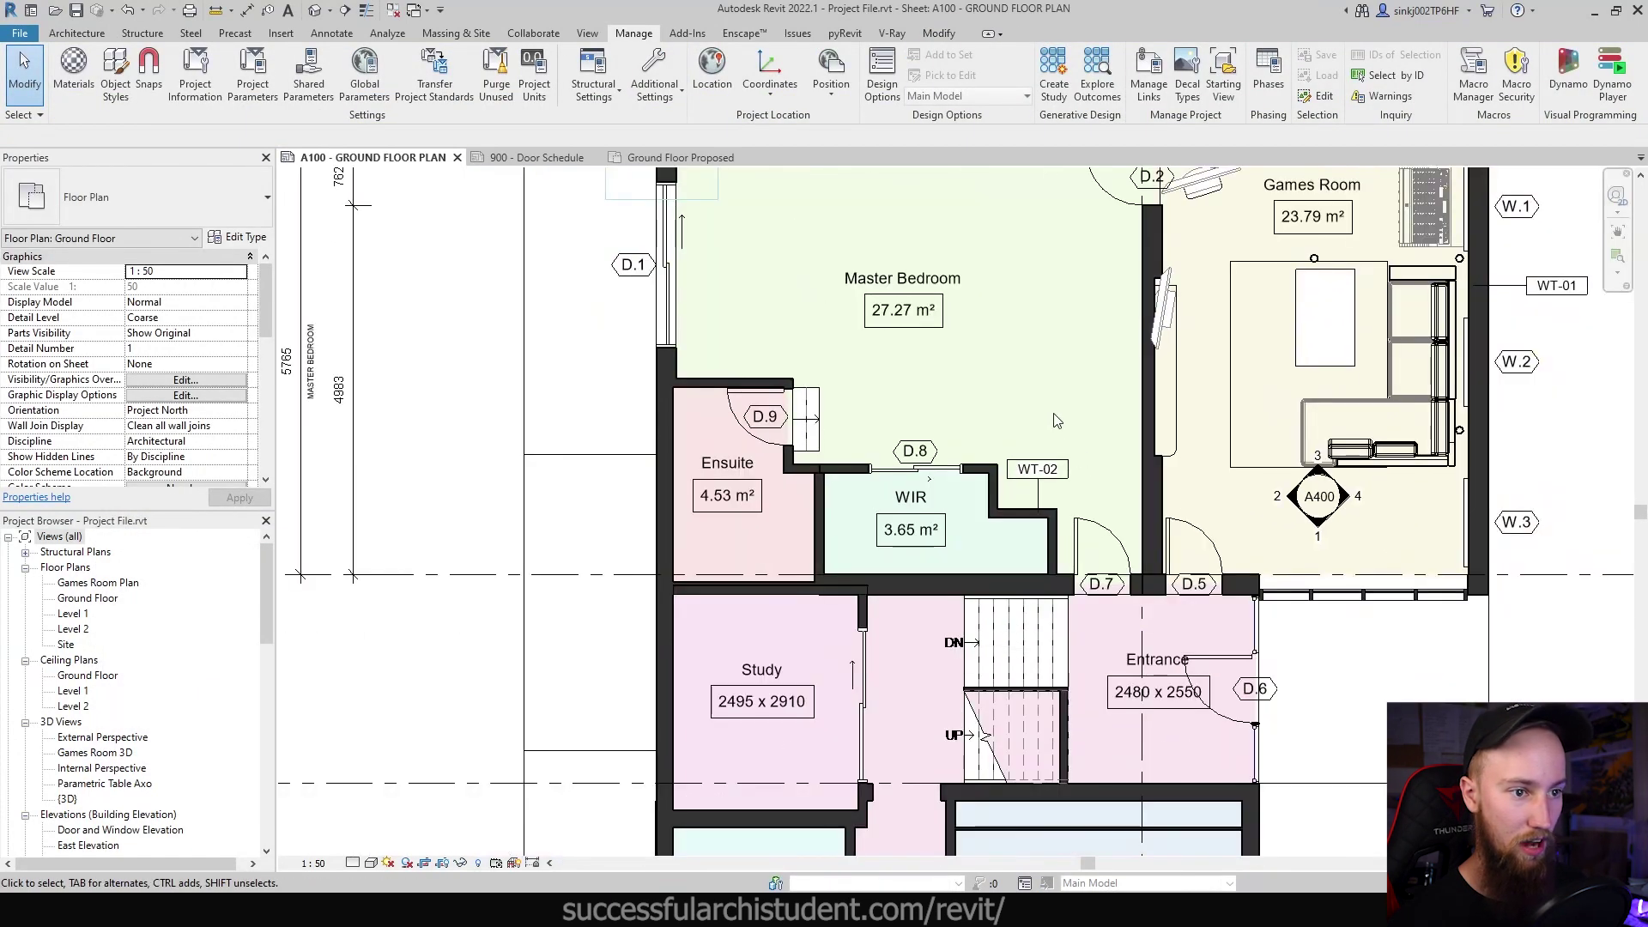
Step: Pan across the hallway, bedrooms, Ensuite and WIR to check the Sand carpet fill
{"action": "middle_click_drag", "start_coordinate": [1118, 536], "coordinate": [1097, 218]}
{"action": "scroll", "coordinate": [1097, 218], "scroll_direction": "down", "scroll_amount": 1}
{"action": "scroll", "coordinate": [970, 632], "scroll_direction": "up", "scroll_amount": 3}
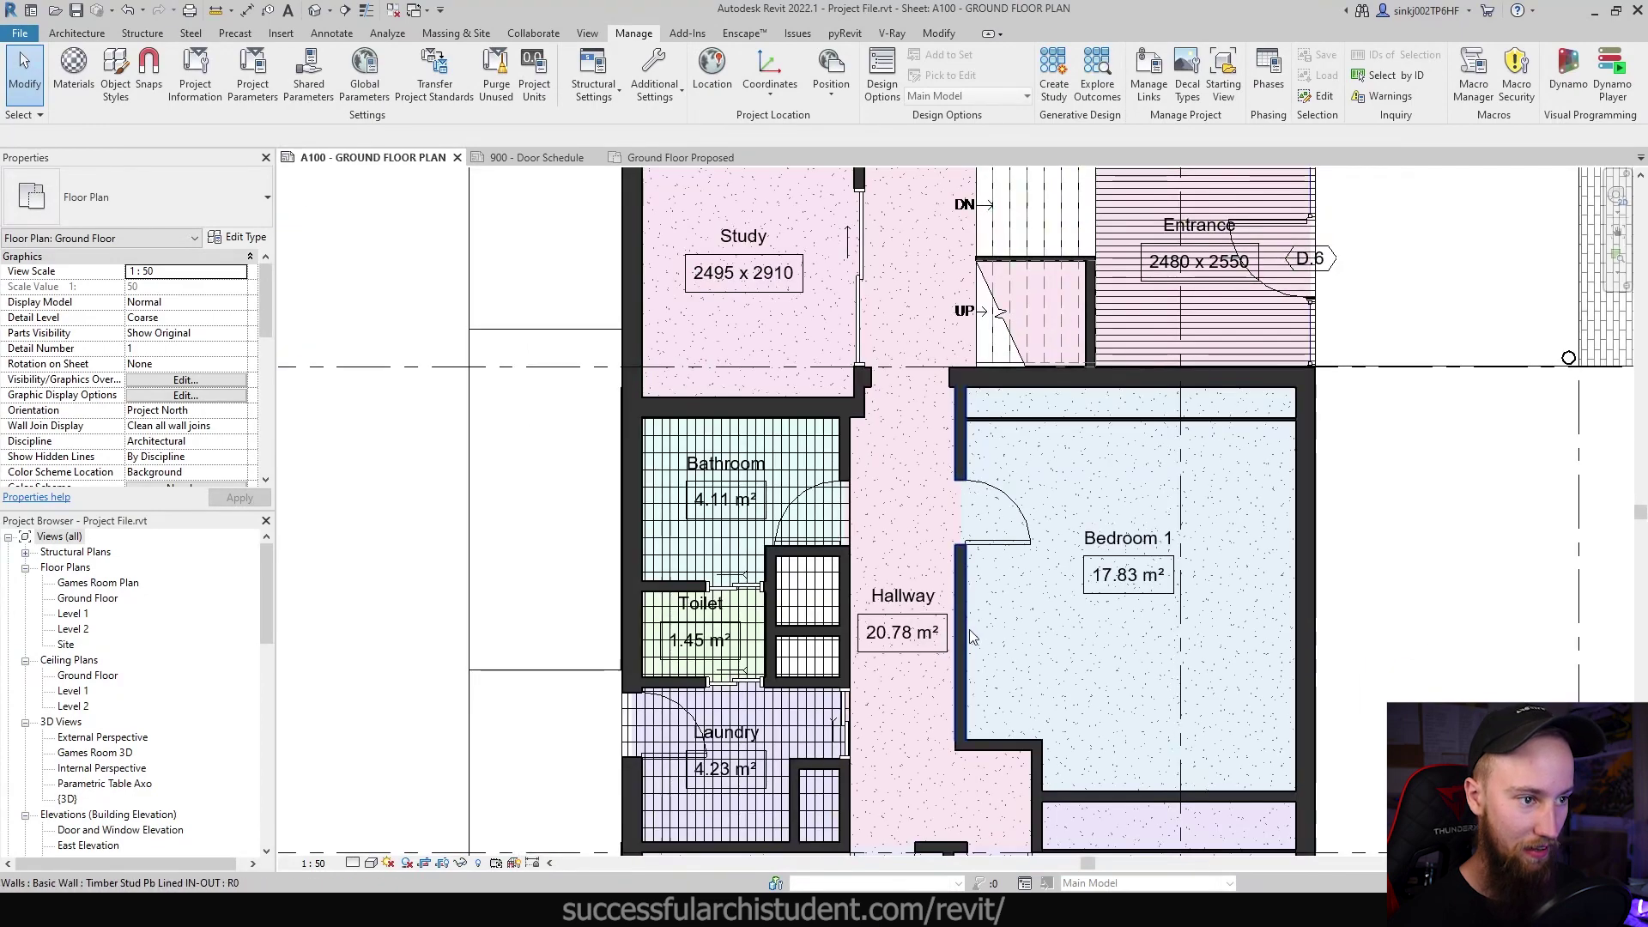
{"action": "scroll", "coordinate": [948, 712], "scroll_direction": "down", "scroll_amount": 1}
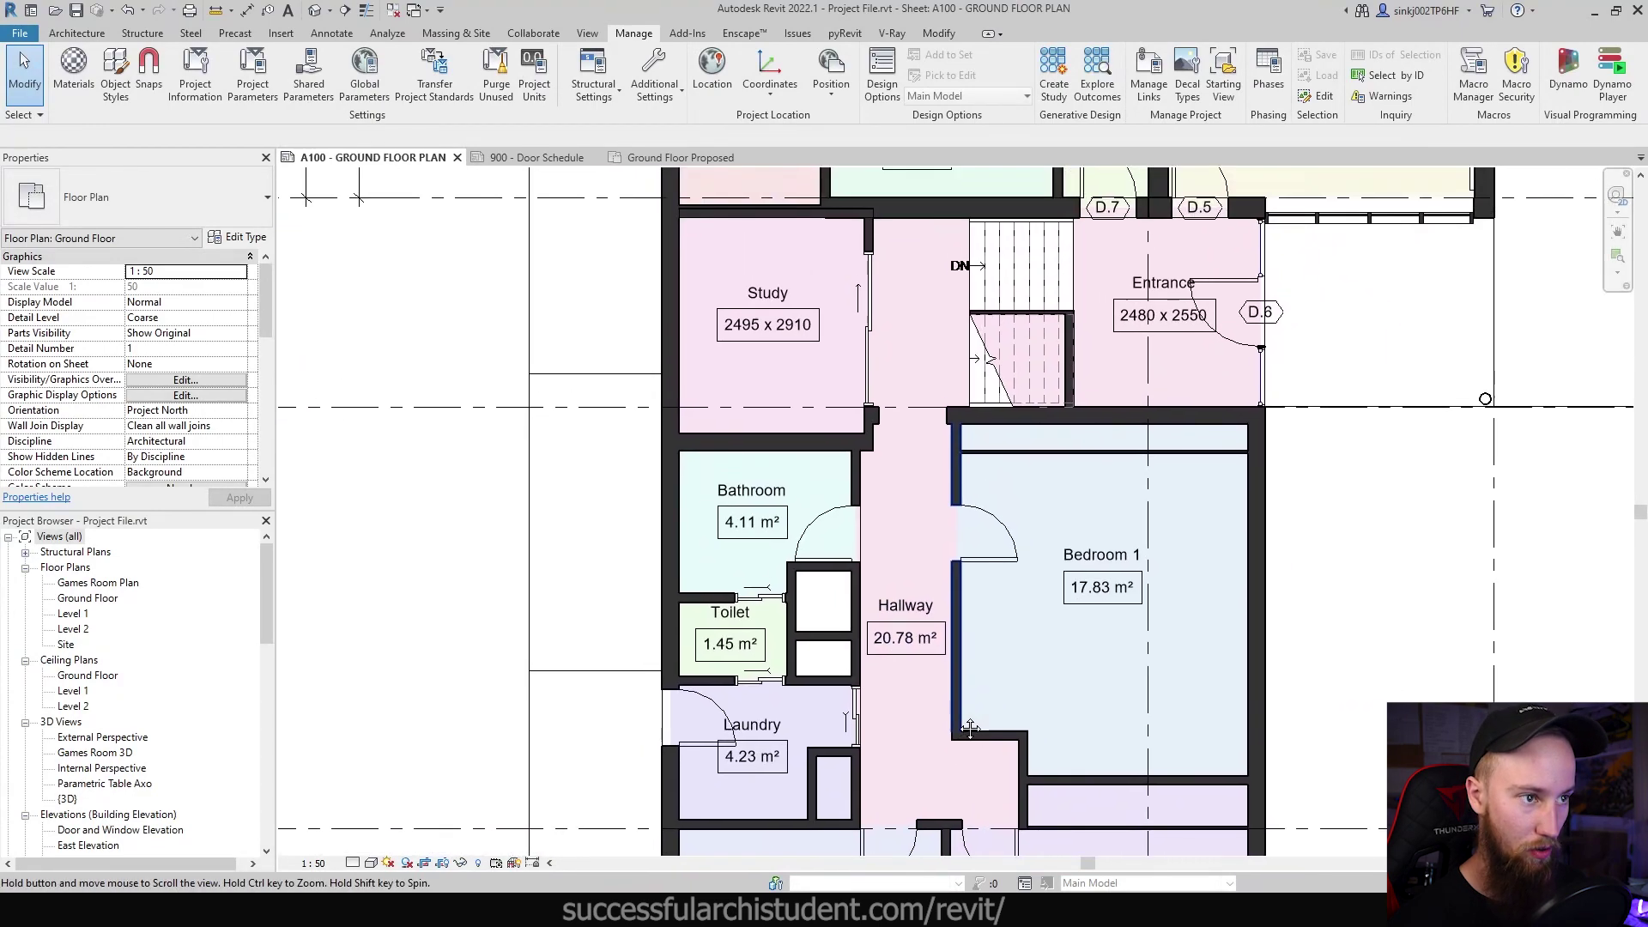
{"action": "mouse_move", "coordinate": [769, 297]}
{"action": "middle_mouse_down"}
{"action": "mouse_move", "coordinate": [768, 541]}
{"action": "mouse_move", "coordinate": [749, 322]}
{"action": "middle_mouse_up"}
{"action": "left_click", "coordinate": [768, 540]}
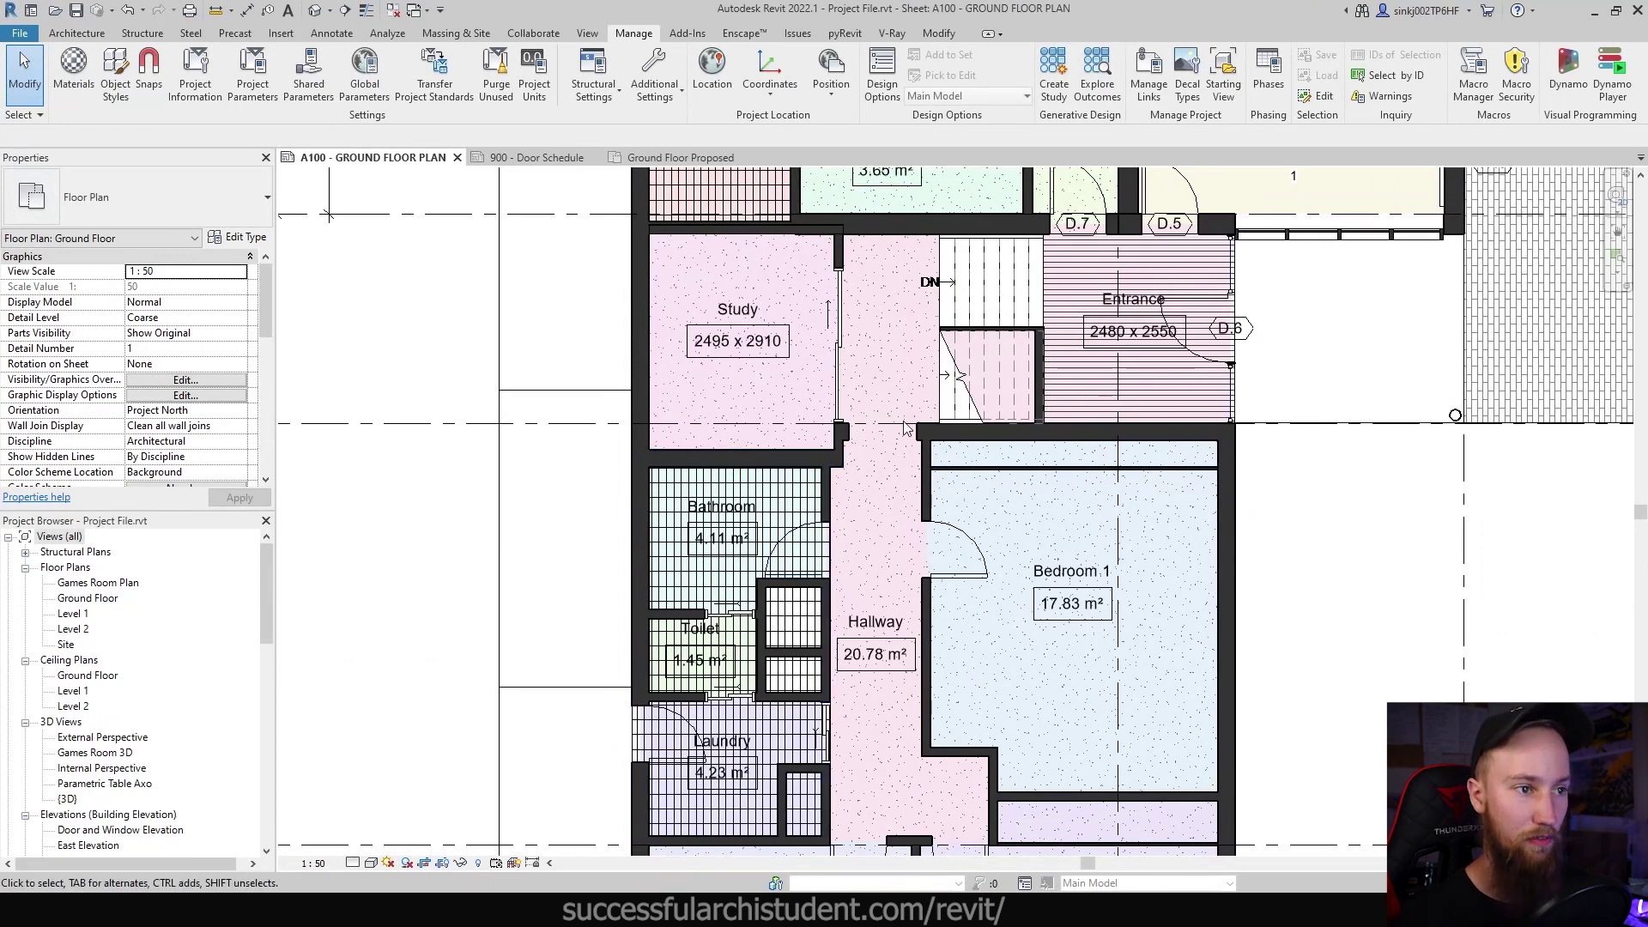
{"action": "scroll", "coordinate": [895, 429], "scroll_direction": "down", "scroll_amount": 2}
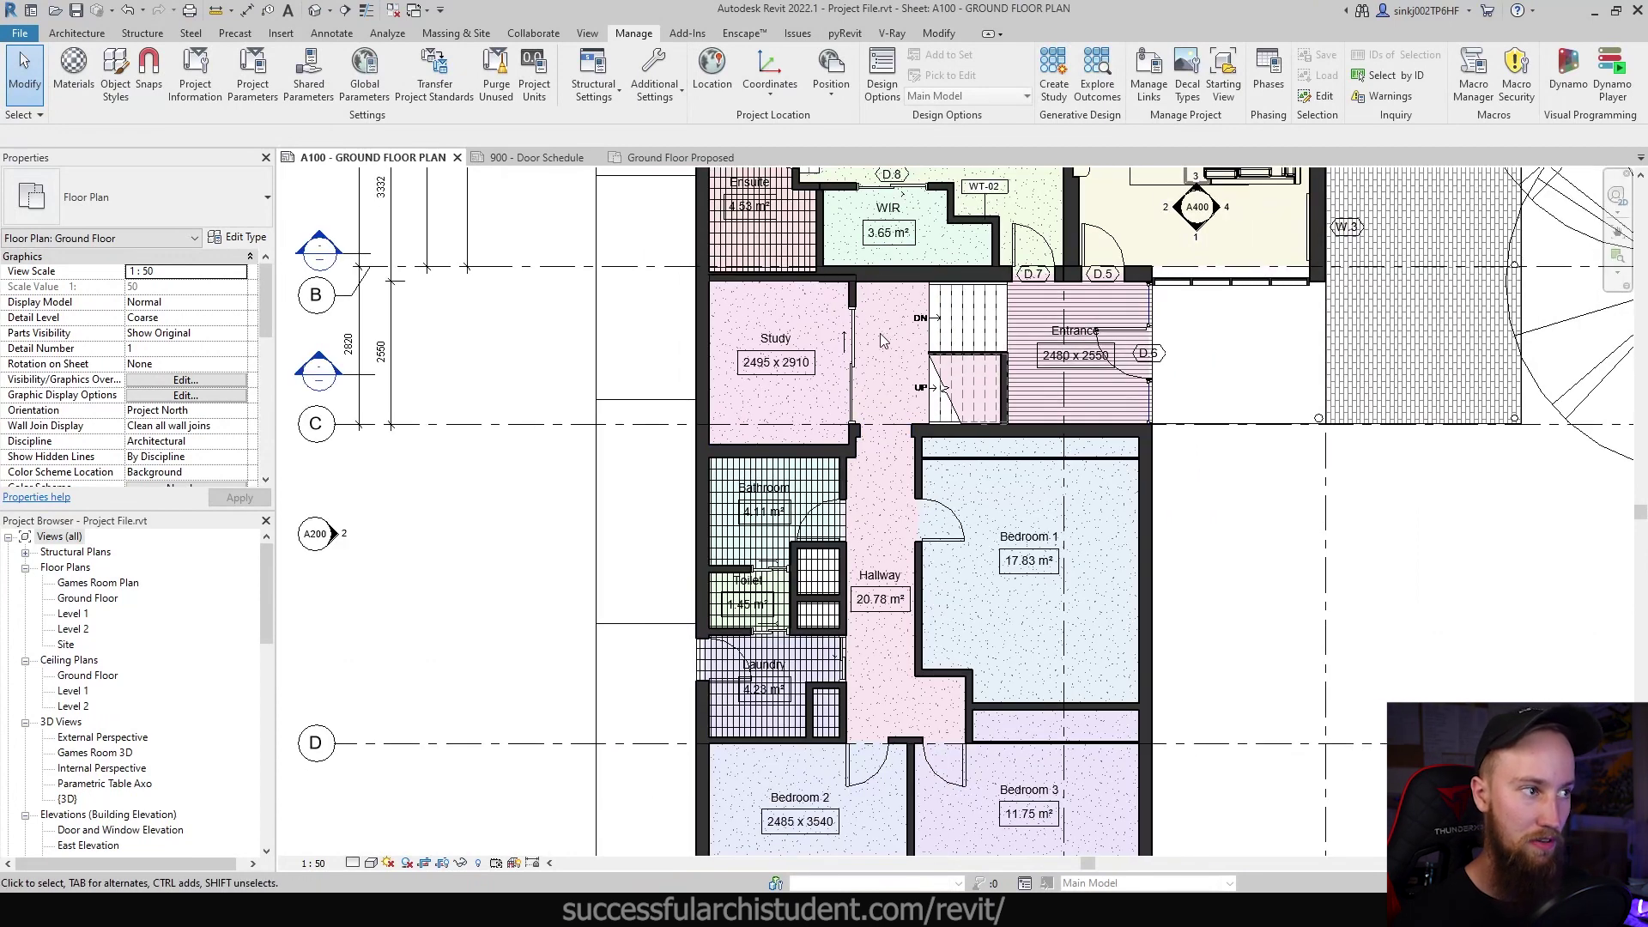
{"action": "left_click", "coordinate": [935, 34]}
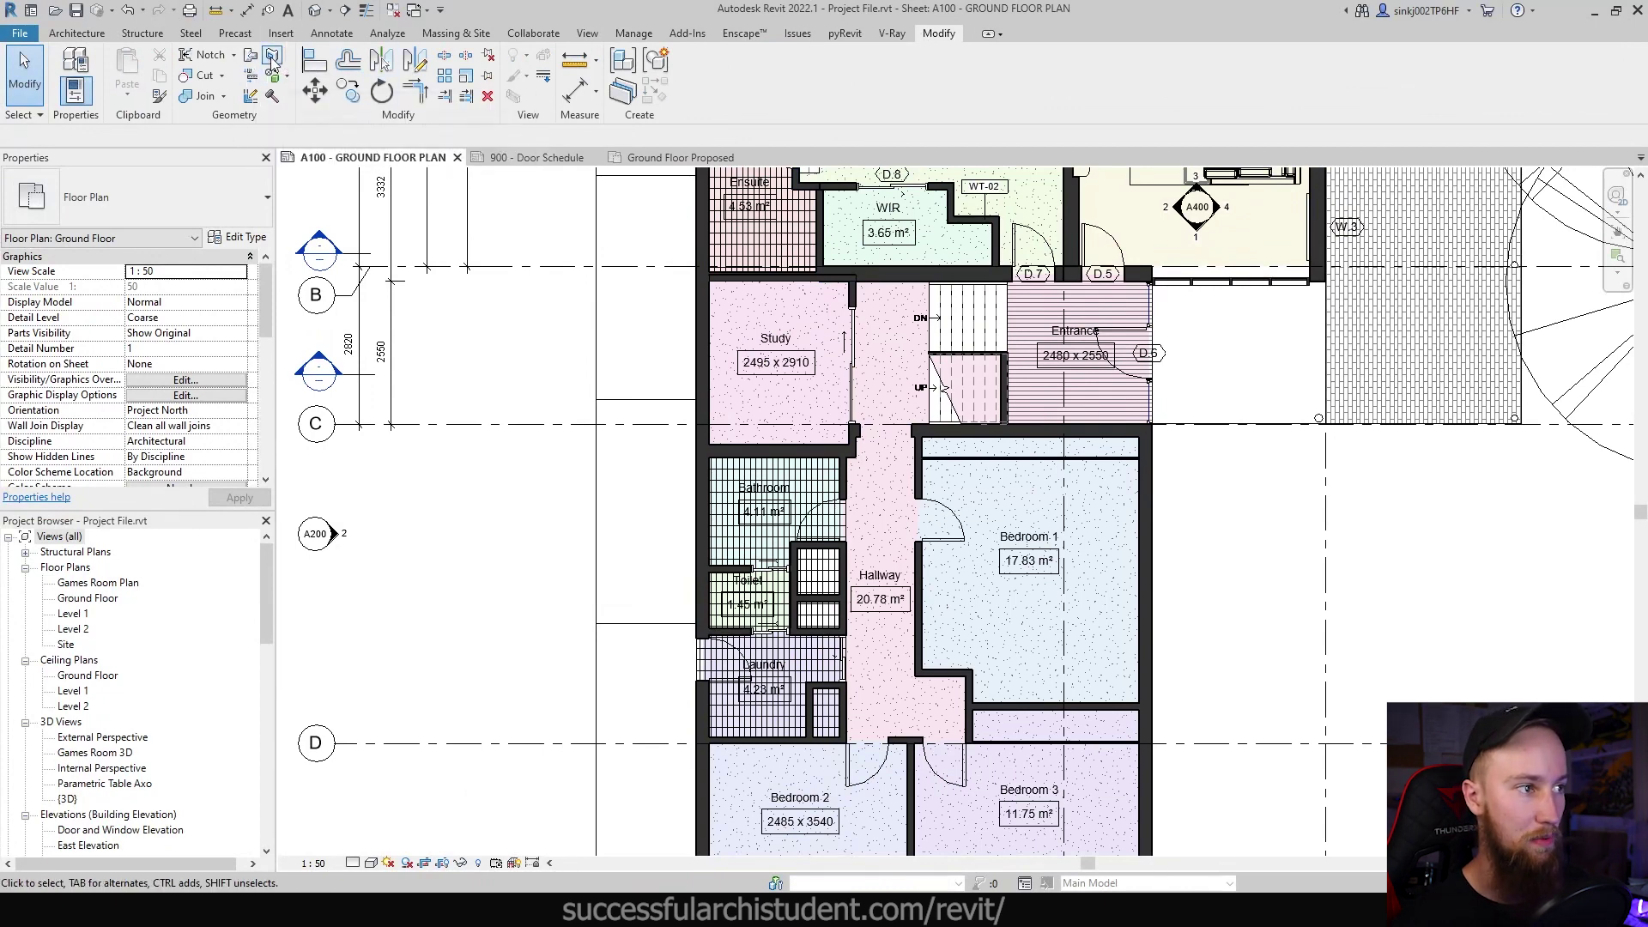
Step: Start Split Face (SF) on the carpet floor and draw a boundary line from the wall corner down to the hallway wall
{"action": "key", "text": "s"}
{"action": "key", "text": "f"}
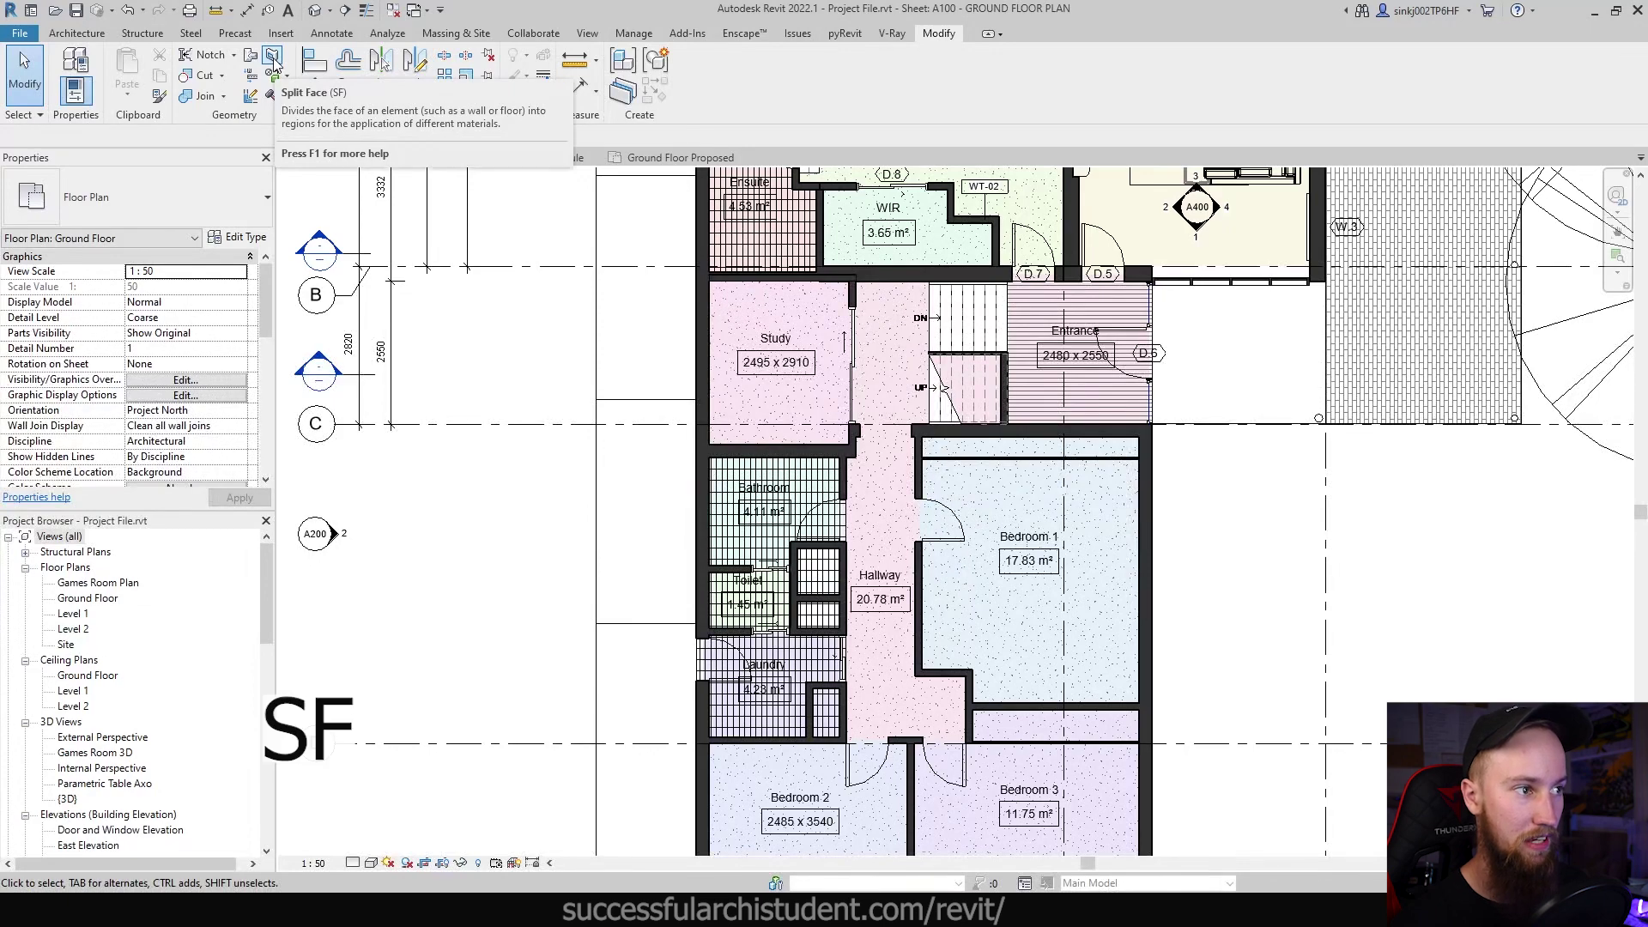
{"action": "scroll", "coordinate": [914, 274], "scroll_direction": "down", "scroll_amount": 1}
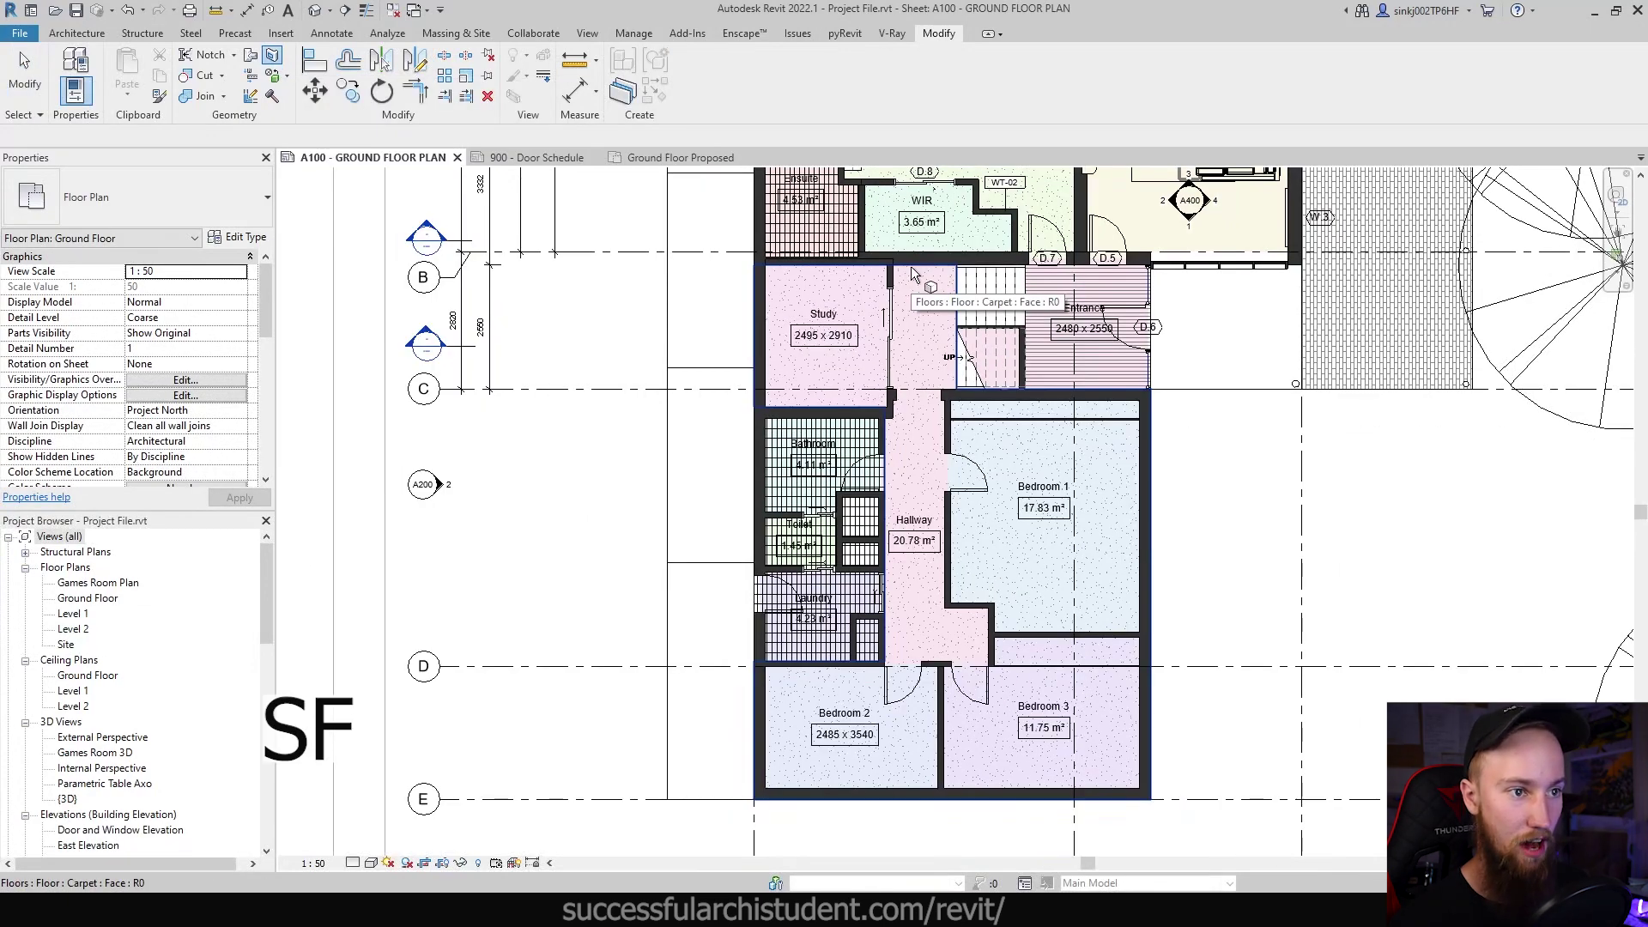
{"action": "left_click", "coordinate": [914, 274]}
{"action": "scroll", "coordinate": [901, 287], "scroll_direction": "up", "scroll_amount": 3}
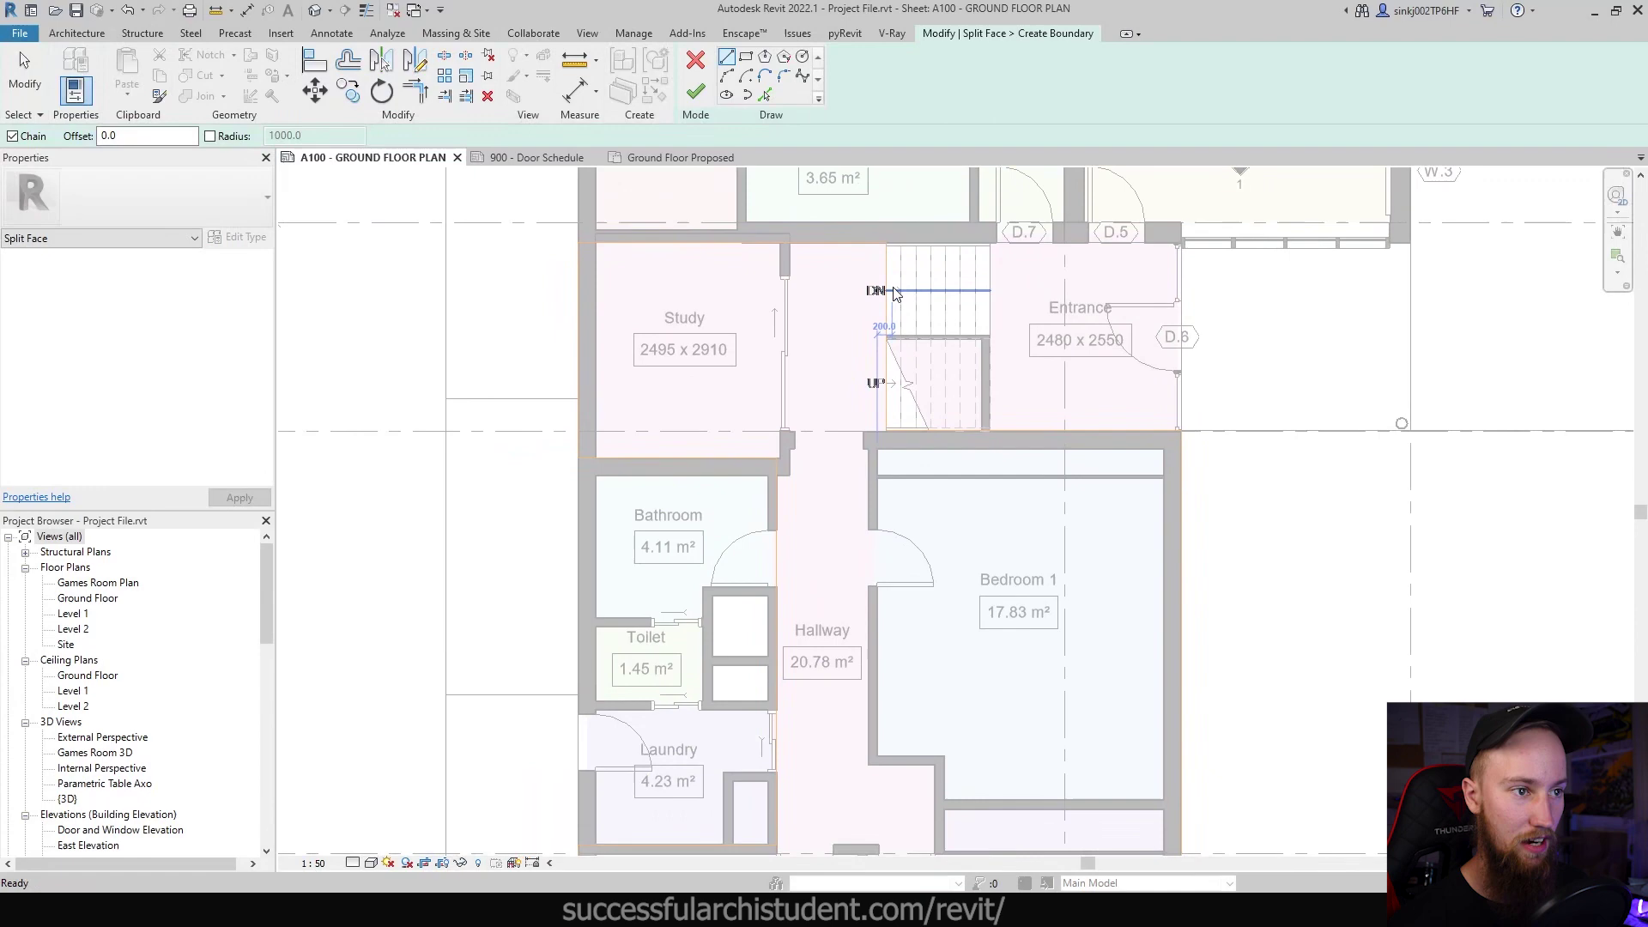
{"action": "scroll", "coordinate": [815, 272], "scroll_direction": "up", "scroll_amount": 4}
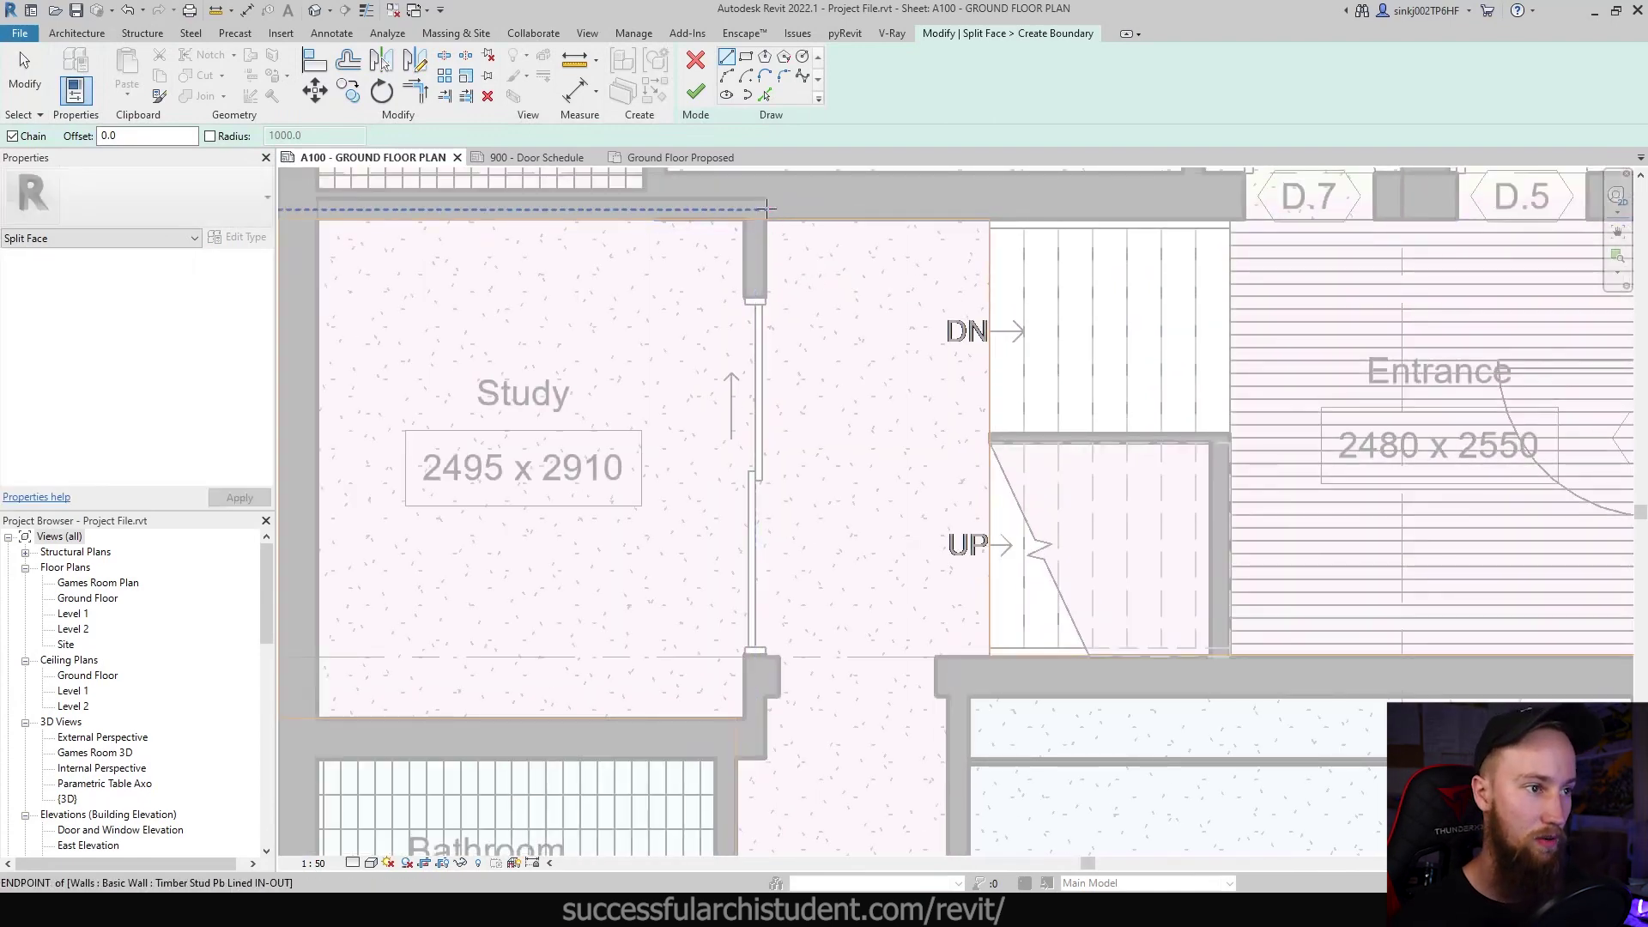
{"action": "scroll", "coordinate": [766, 207], "scroll_direction": "up", "scroll_amount": 2}
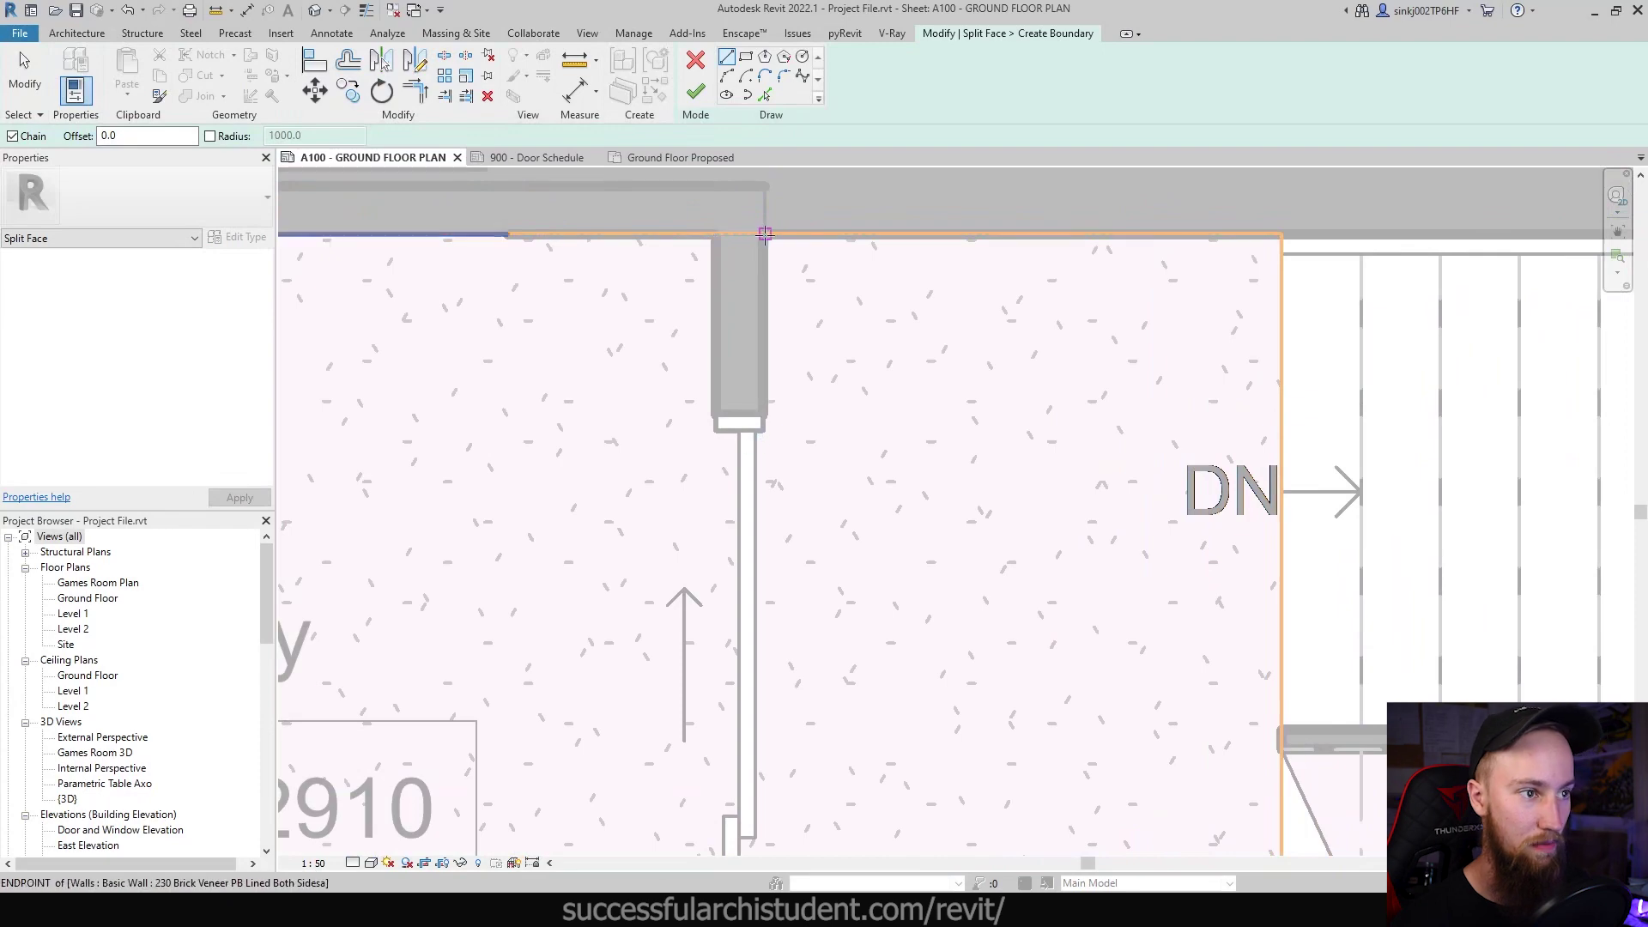
{"action": "left_click", "coordinate": [765, 233]}
{"action": "scroll", "coordinate": [755, 368], "scroll_direction": "down", "scroll_amount": 2}
{"action": "middle_click_drag", "start_coordinate": [791, 588], "coordinate": [753, 260]}
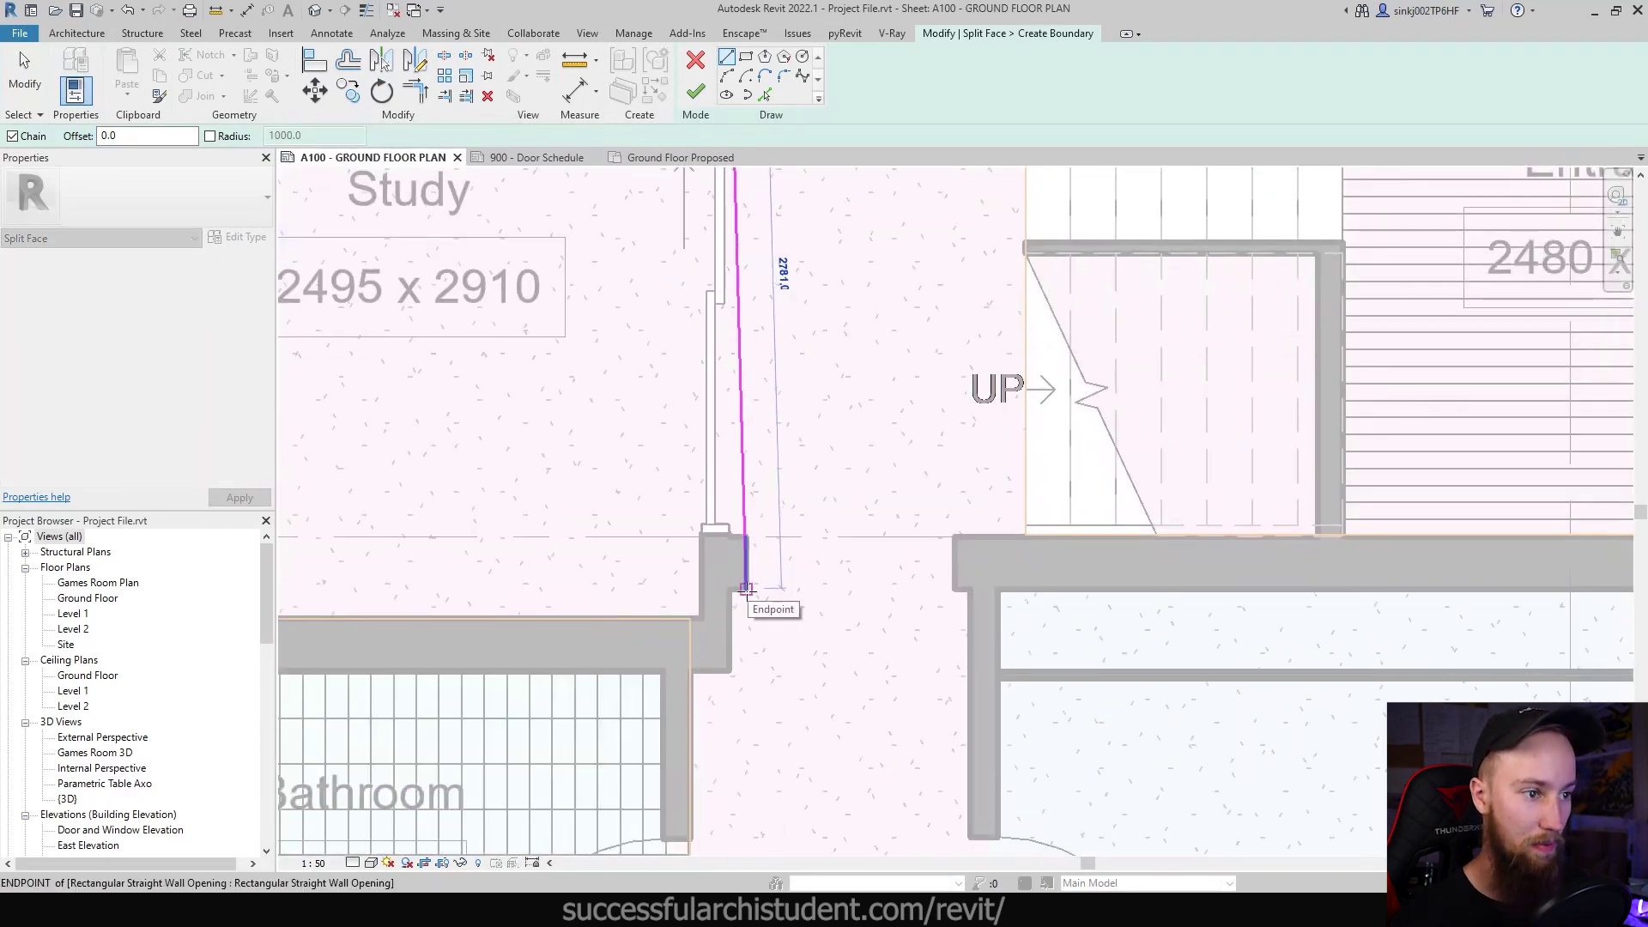
{"action": "scroll", "coordinate": [746, 589], "scroll_direction": "down", "scroll_amount": 1}
{"action": "middle_click_drag", "start_coordinate": [734, 549], "coordinate": [802, 675]}
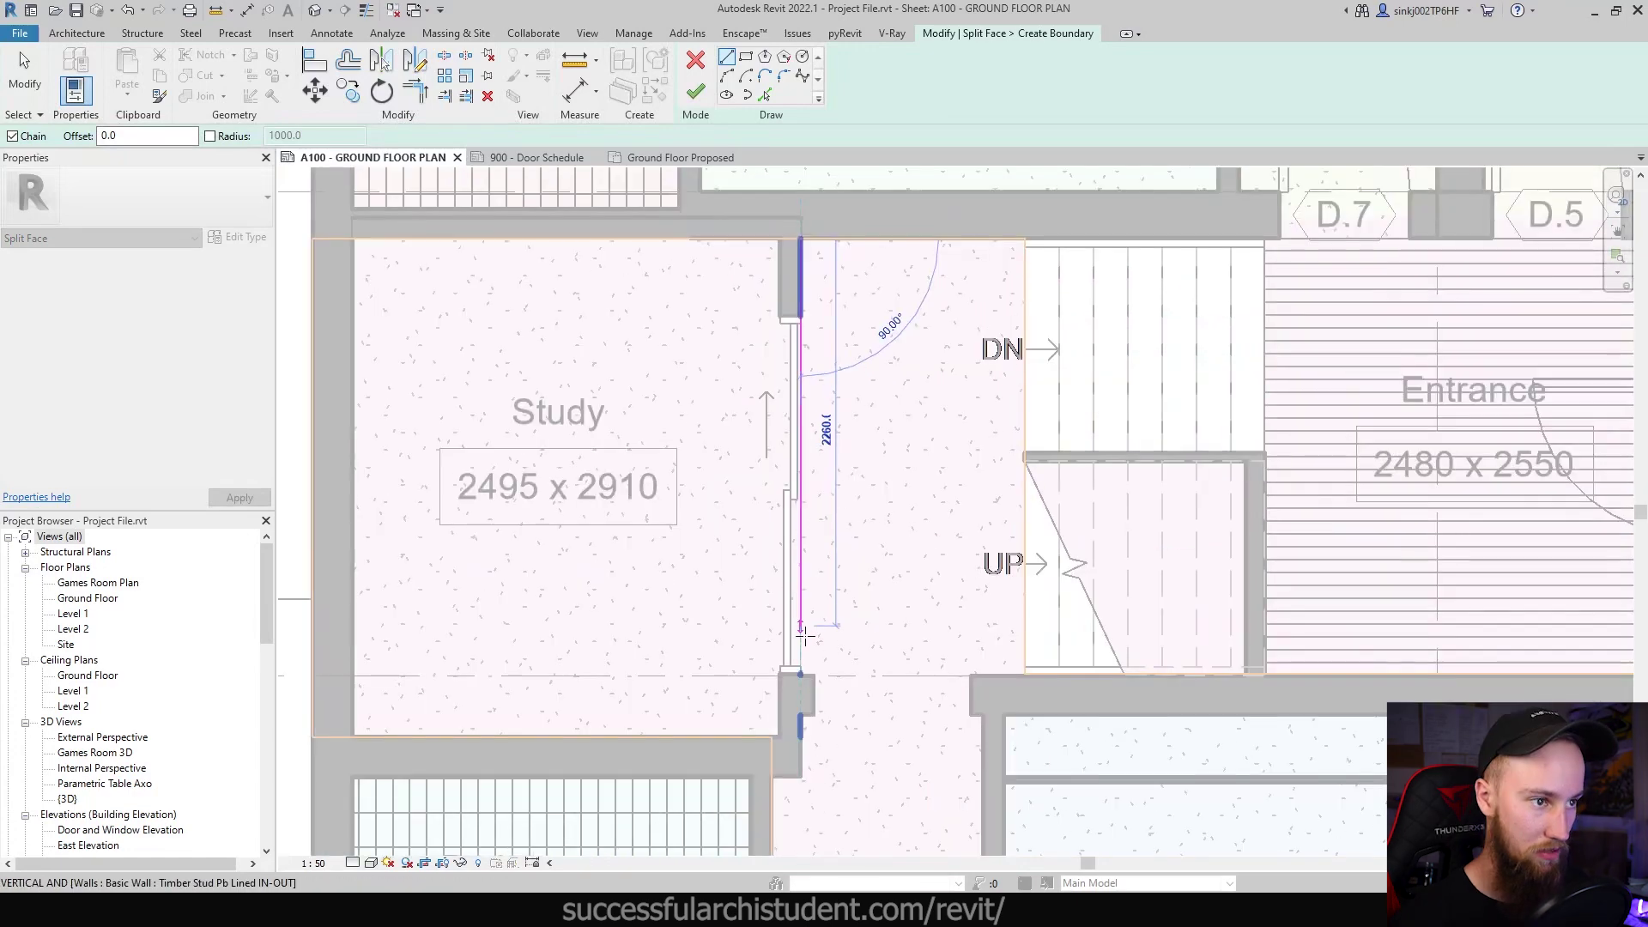
{"action": "left_click", "coordinate": [800, 778]}
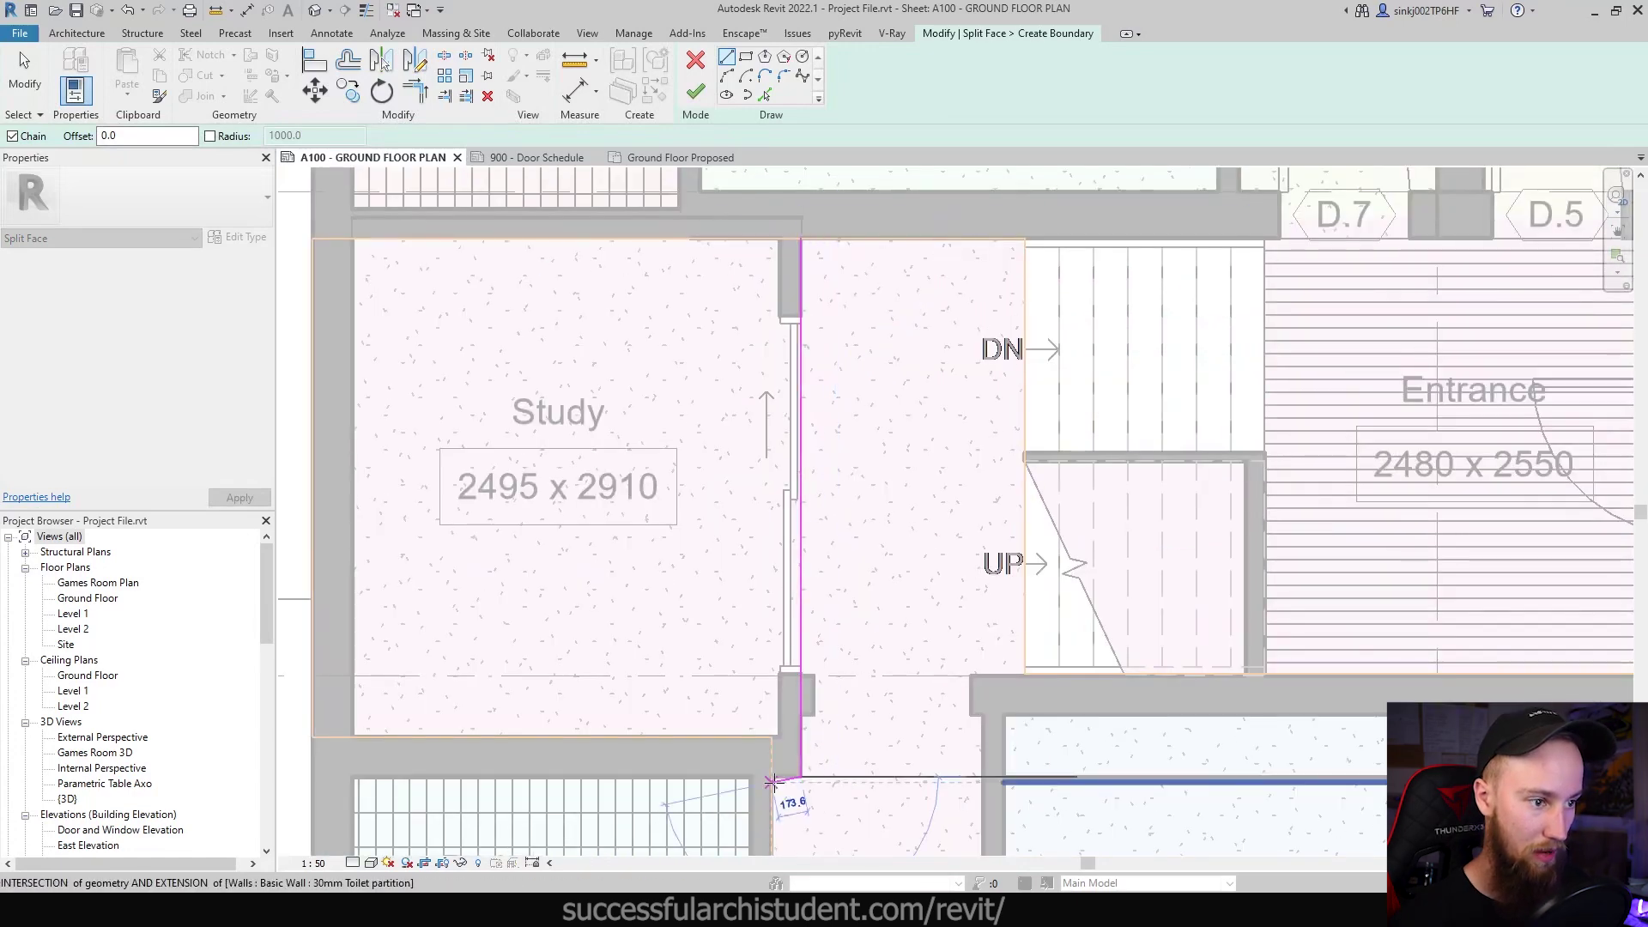
{"action": "scroll", "coordinate": [883, 633], "scroll_direction": "down", "scroll_amount": 3}
{"action": "key", "text": "Escape"}
{"action": "key", "text": "Escape"}
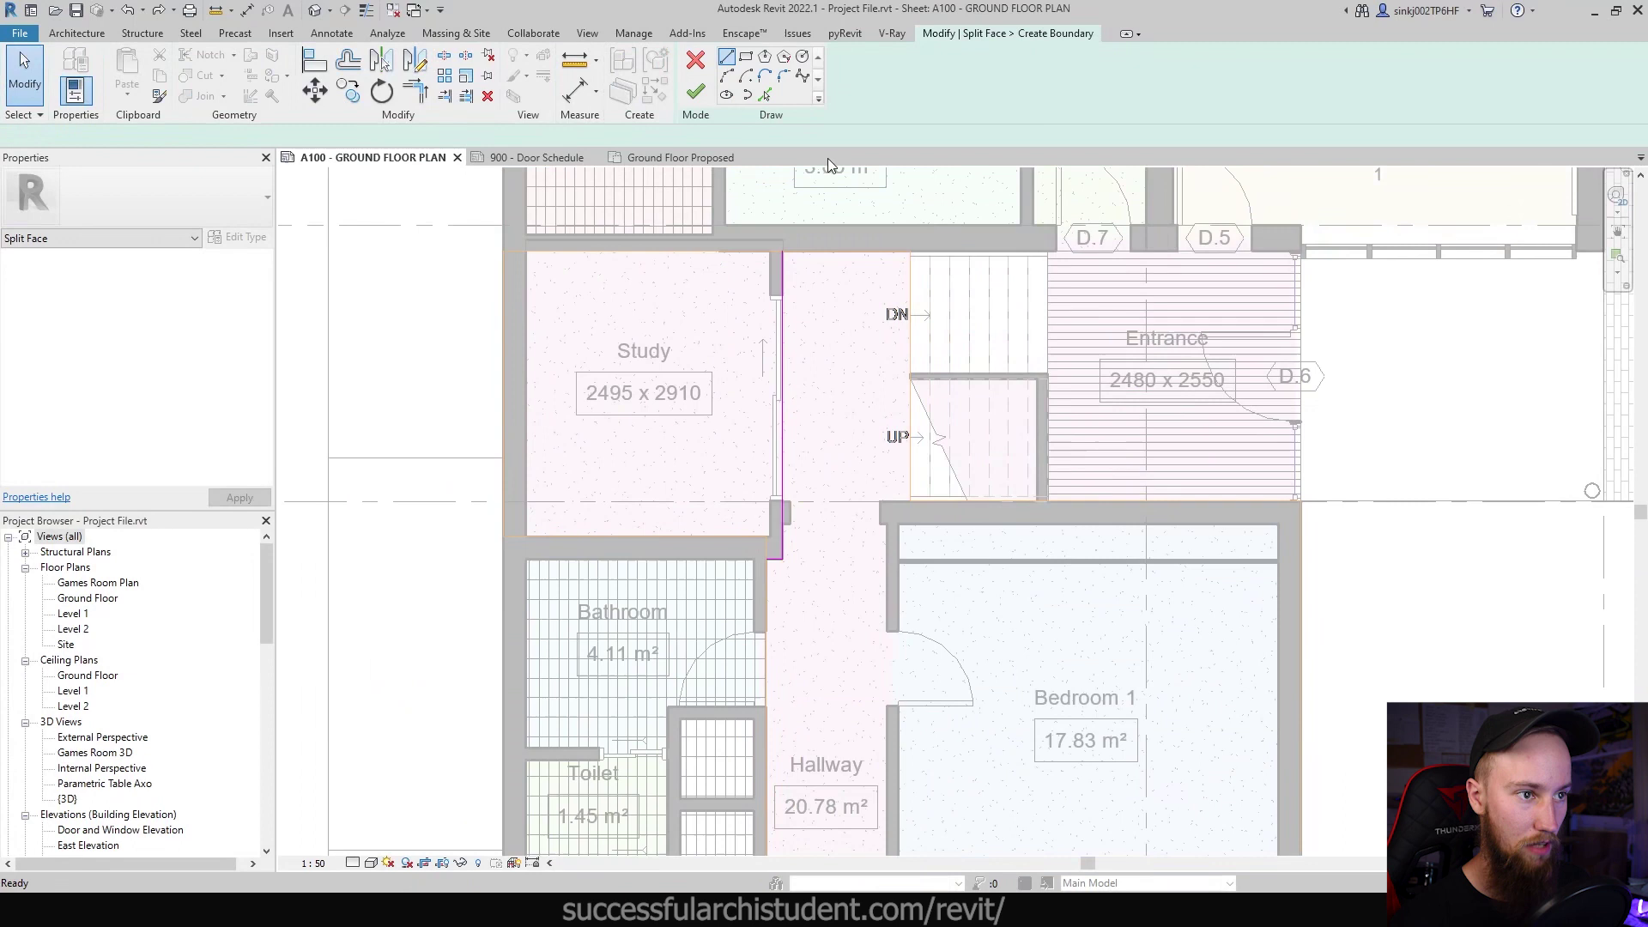
Step: Draw boundary lines along the stair edge and the hallway wall corners
{"action": "key", "text": "l"}
{"action": "key", "text": "i"}
{"action": "scroll", "coordinate": [849, 192], "scroll_direction": "up", "scroll_amount": 2}
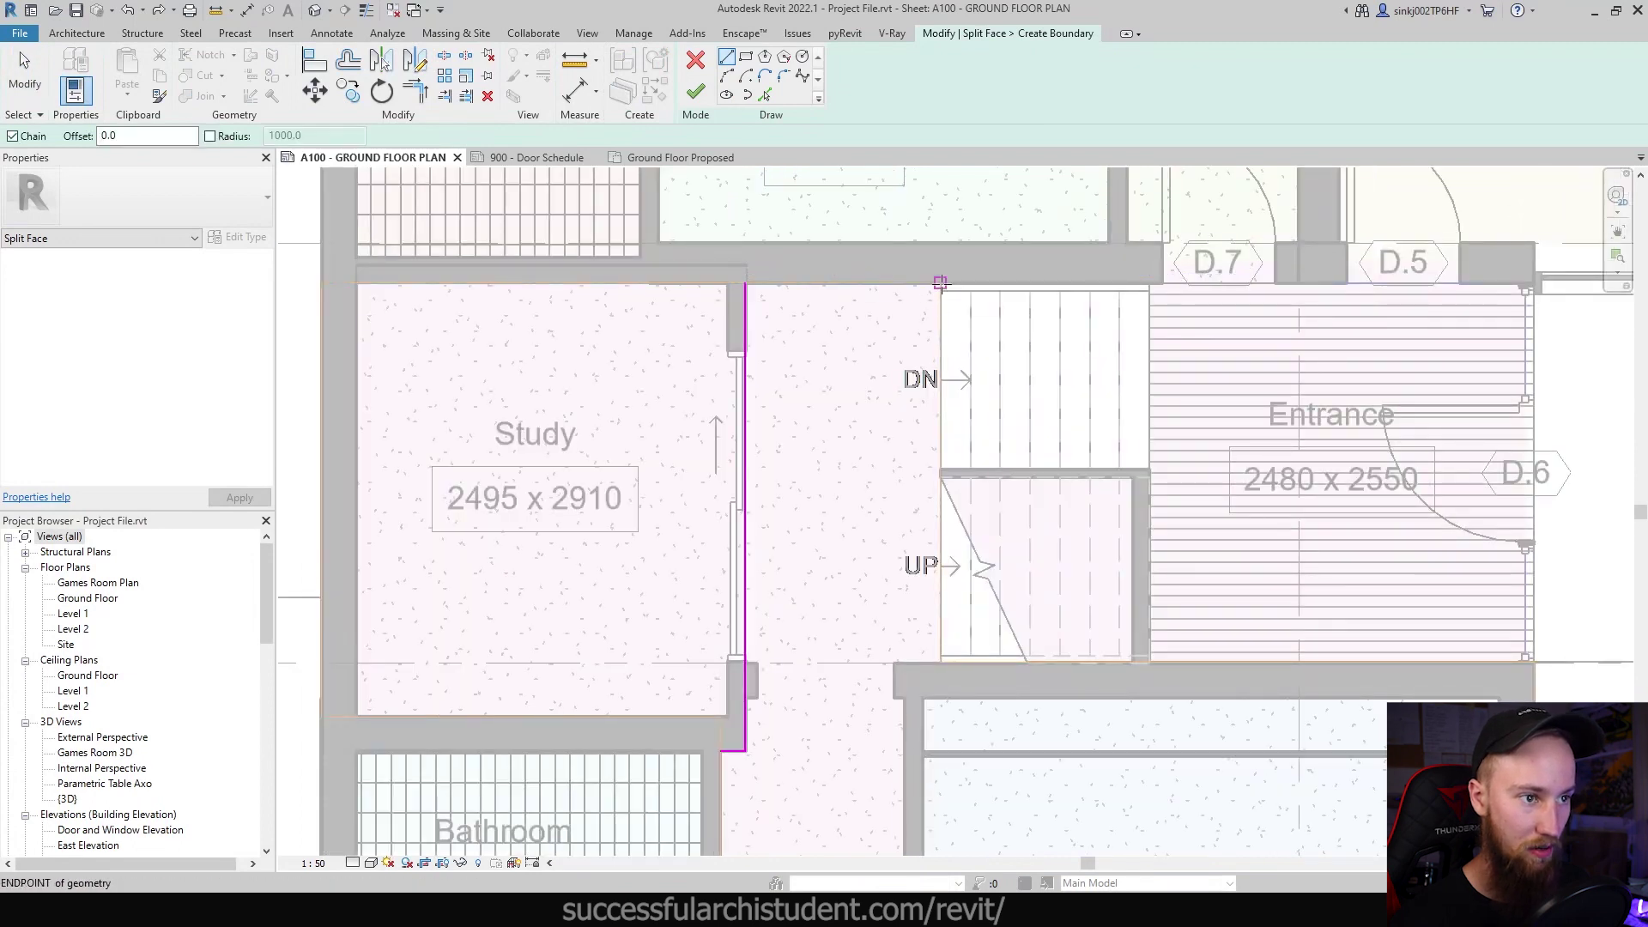
{"action": "left_click", "coordinate": [939, 282]}
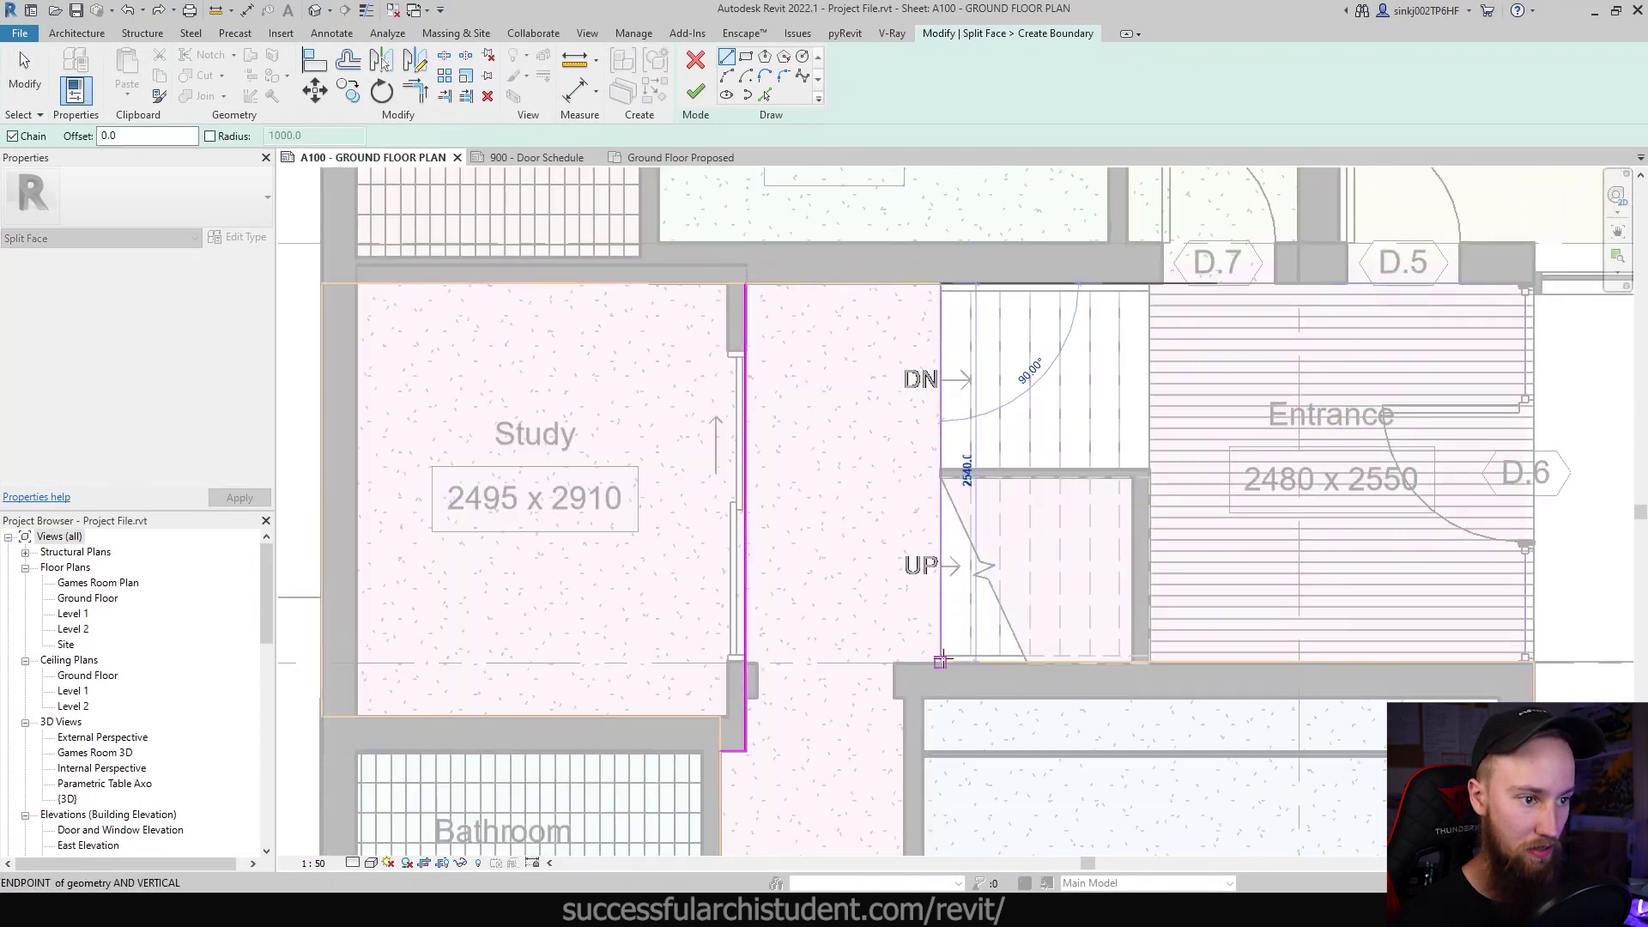
{"action": "left_click", "coordinate": [940, 660]}
{"action": "left_click", "coordinate": [894, 661]}
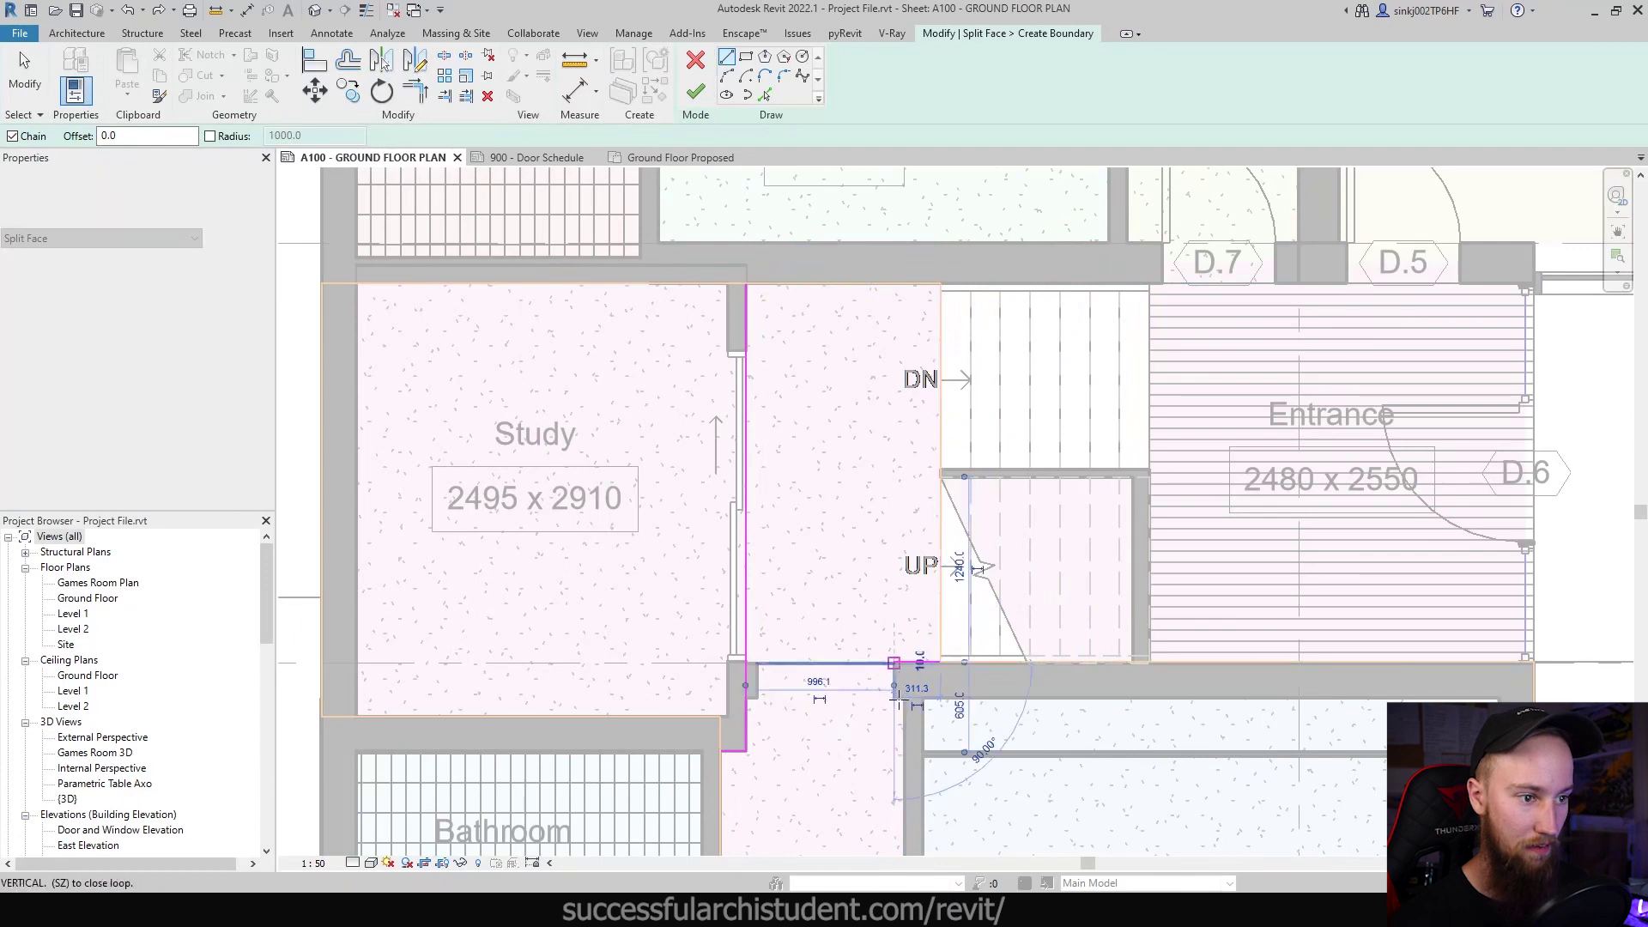
{"action": "left_click", "coordinate": [894, 699]}
{"action": "left_click", "coordinate": [905, 699]}
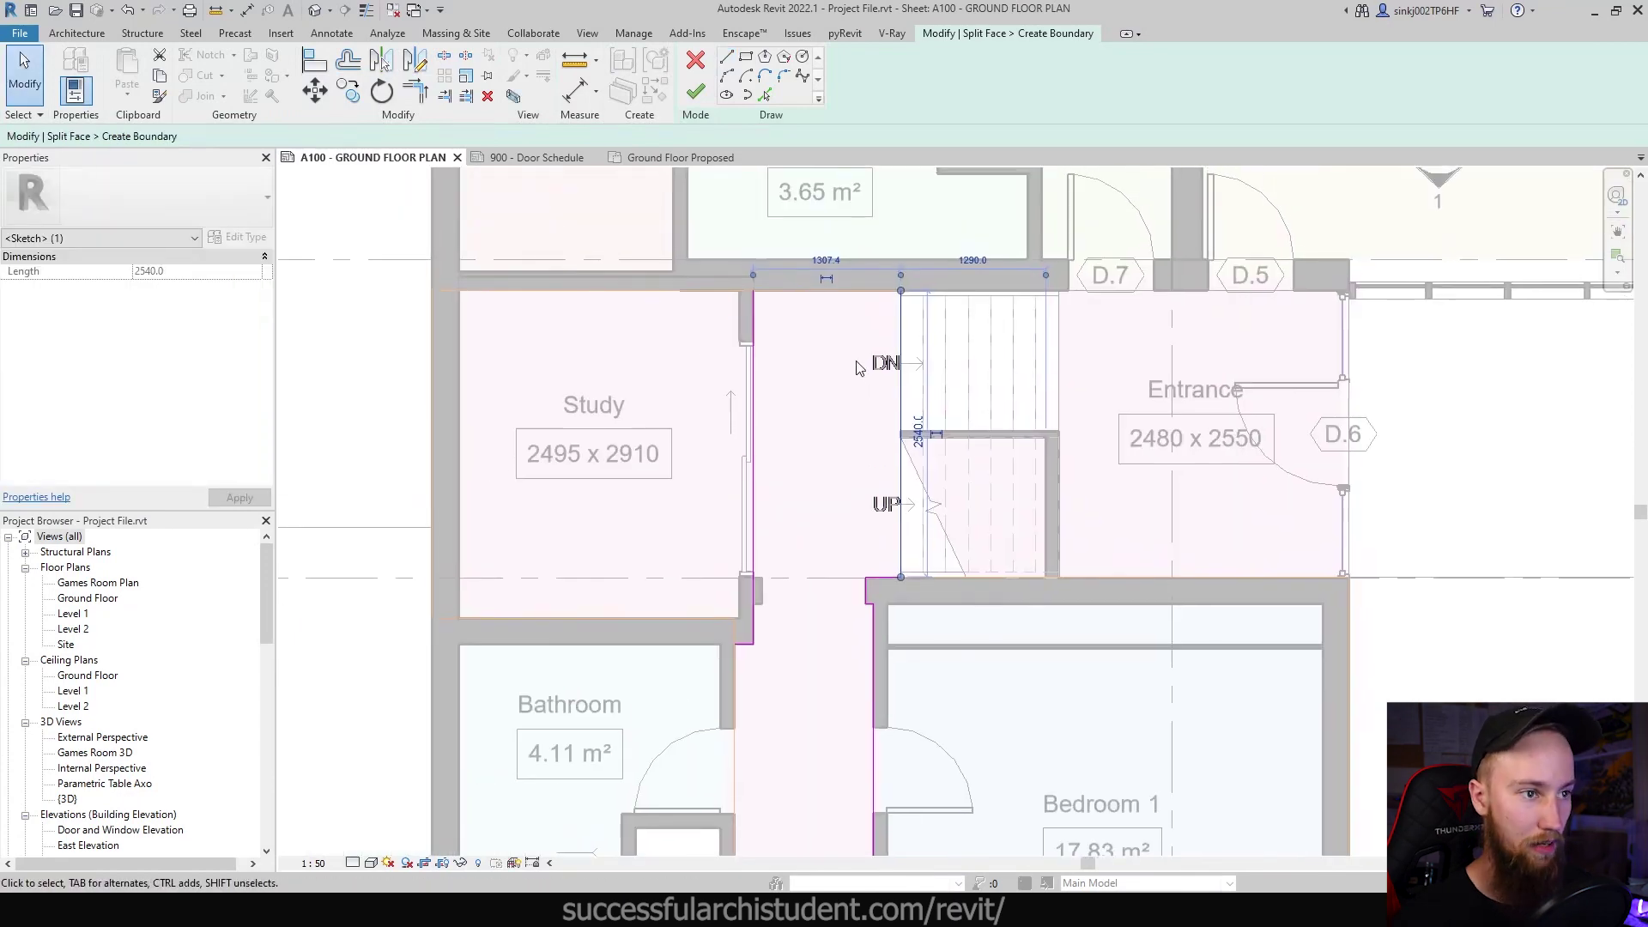
{"action": "scroll", "coordinate": [855, 367], "scroll_direction": "up", "scroll_amount": 3}
{"action": "key", "text": "Escape"}
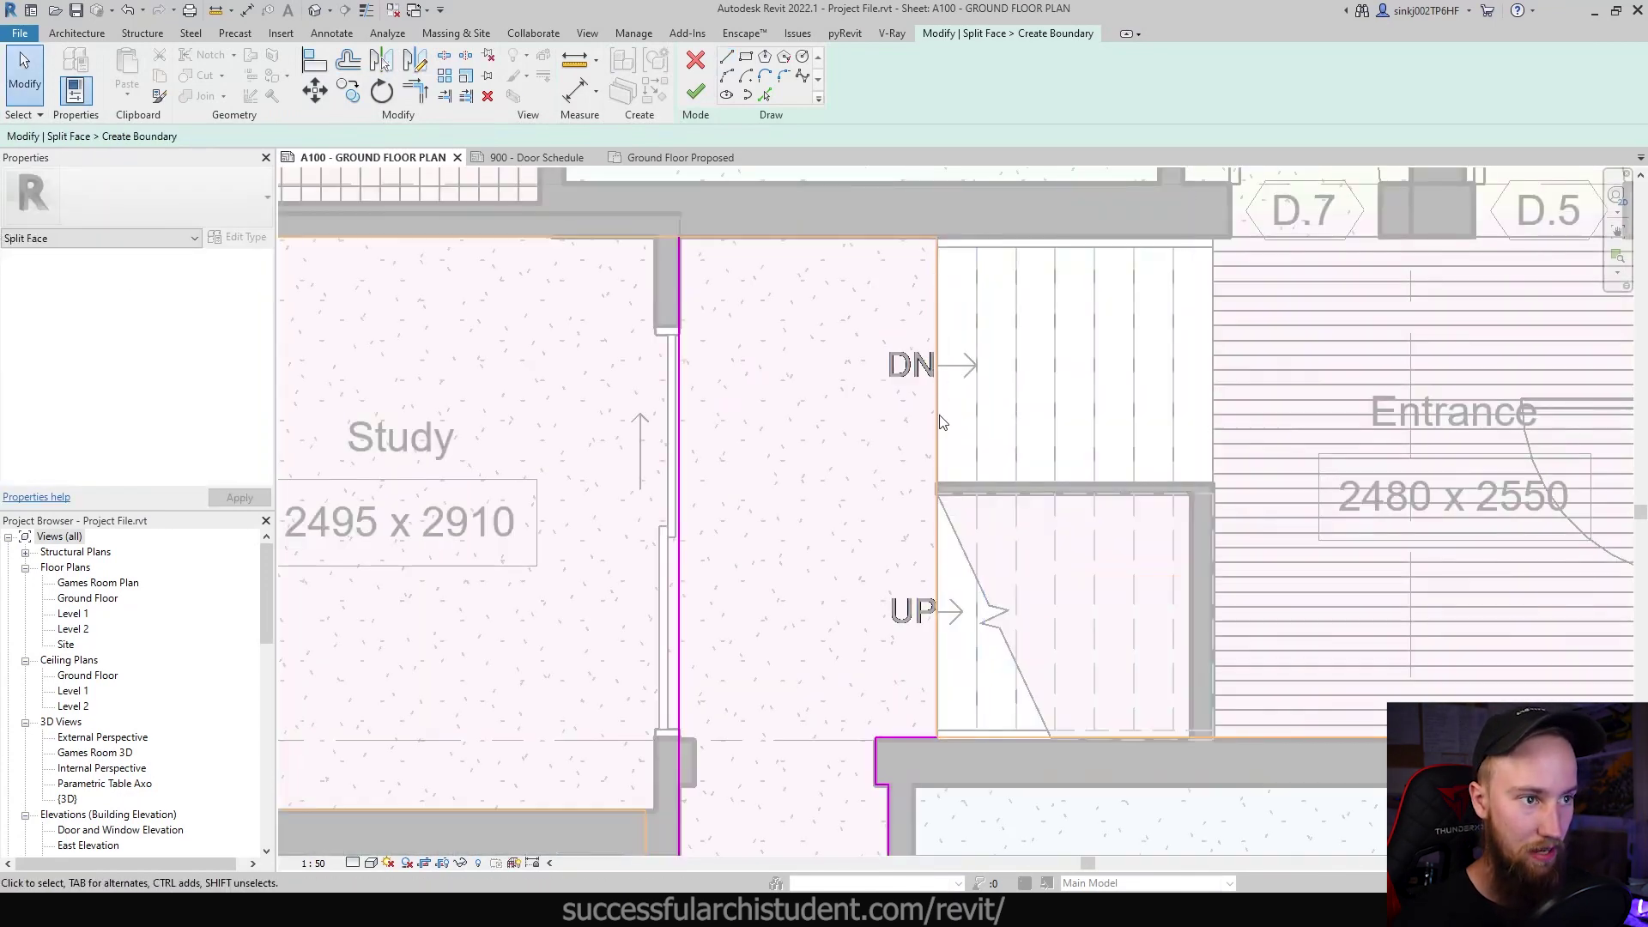
{"action": "scroll", "coordinate": [921, 732], "scroll_direction": "down", "scroll_amount": 2}
{"action": "middle_click_drag", "start_coordinate": [1059, 675], "coordinate": [1029, 240]}
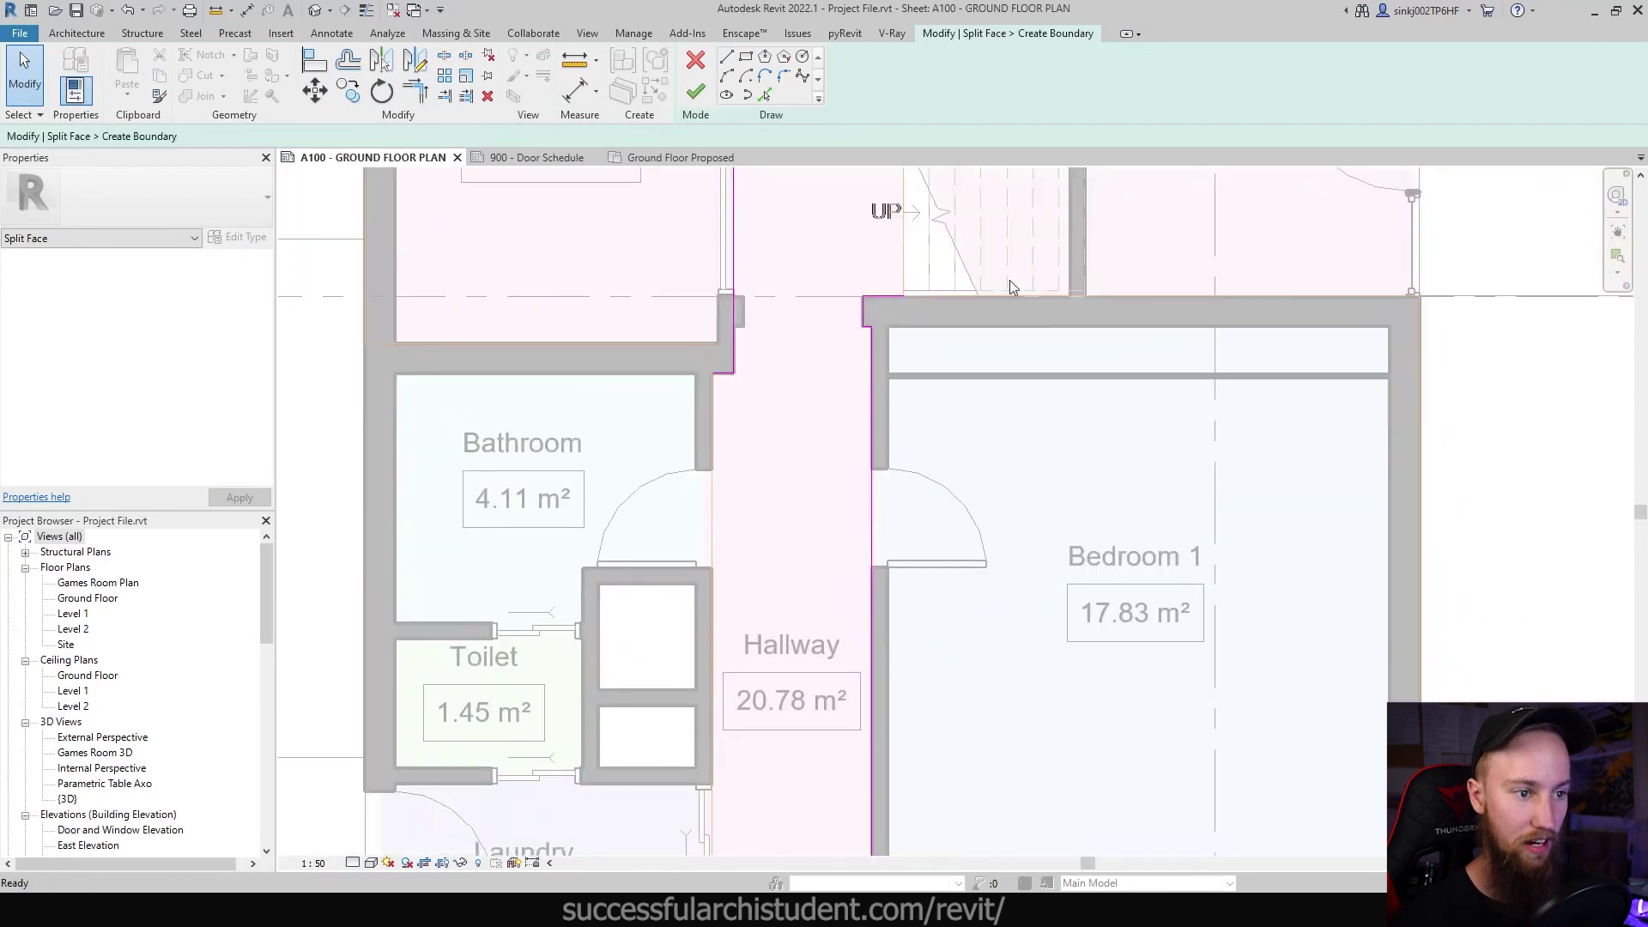
{"action": "scroll", "coordinate": [975, 375], "scroll_direction": "down", "scroll_amount": 2}
Step: Finish the split boundary sketch and start the Paint tool (PT) with its Material Browser
{"action": "left_click", "coordinate": [695, 91]}
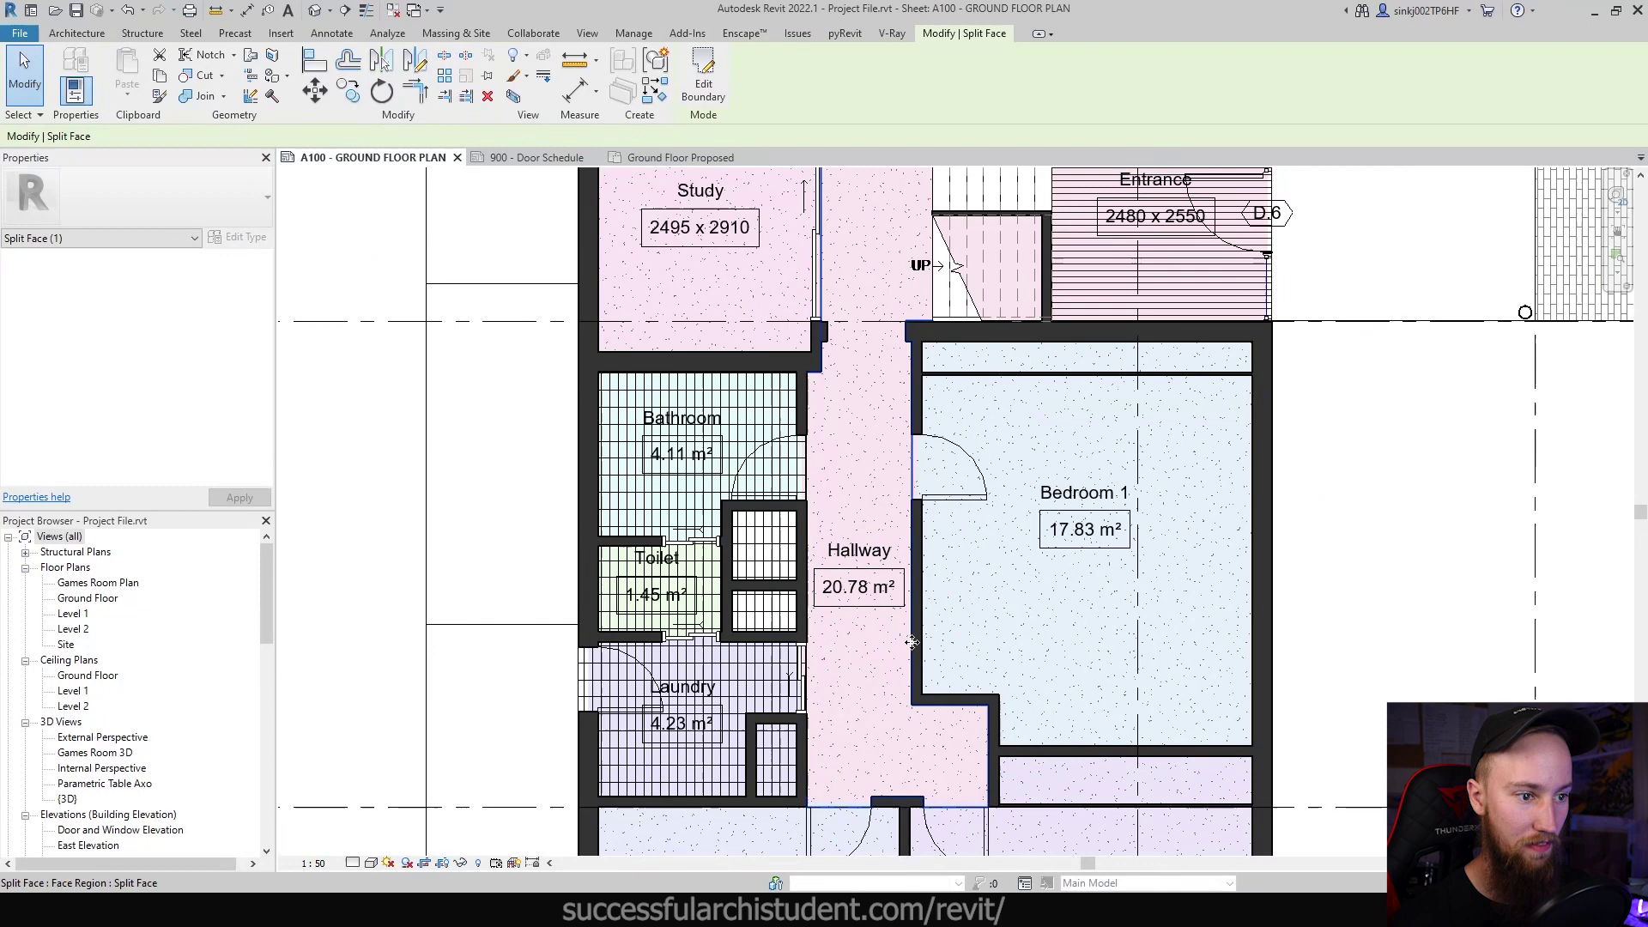
{"action": "scroll", "coordinate": [911, 642], "scroll_direction": "down", "scroll_amount": 2}
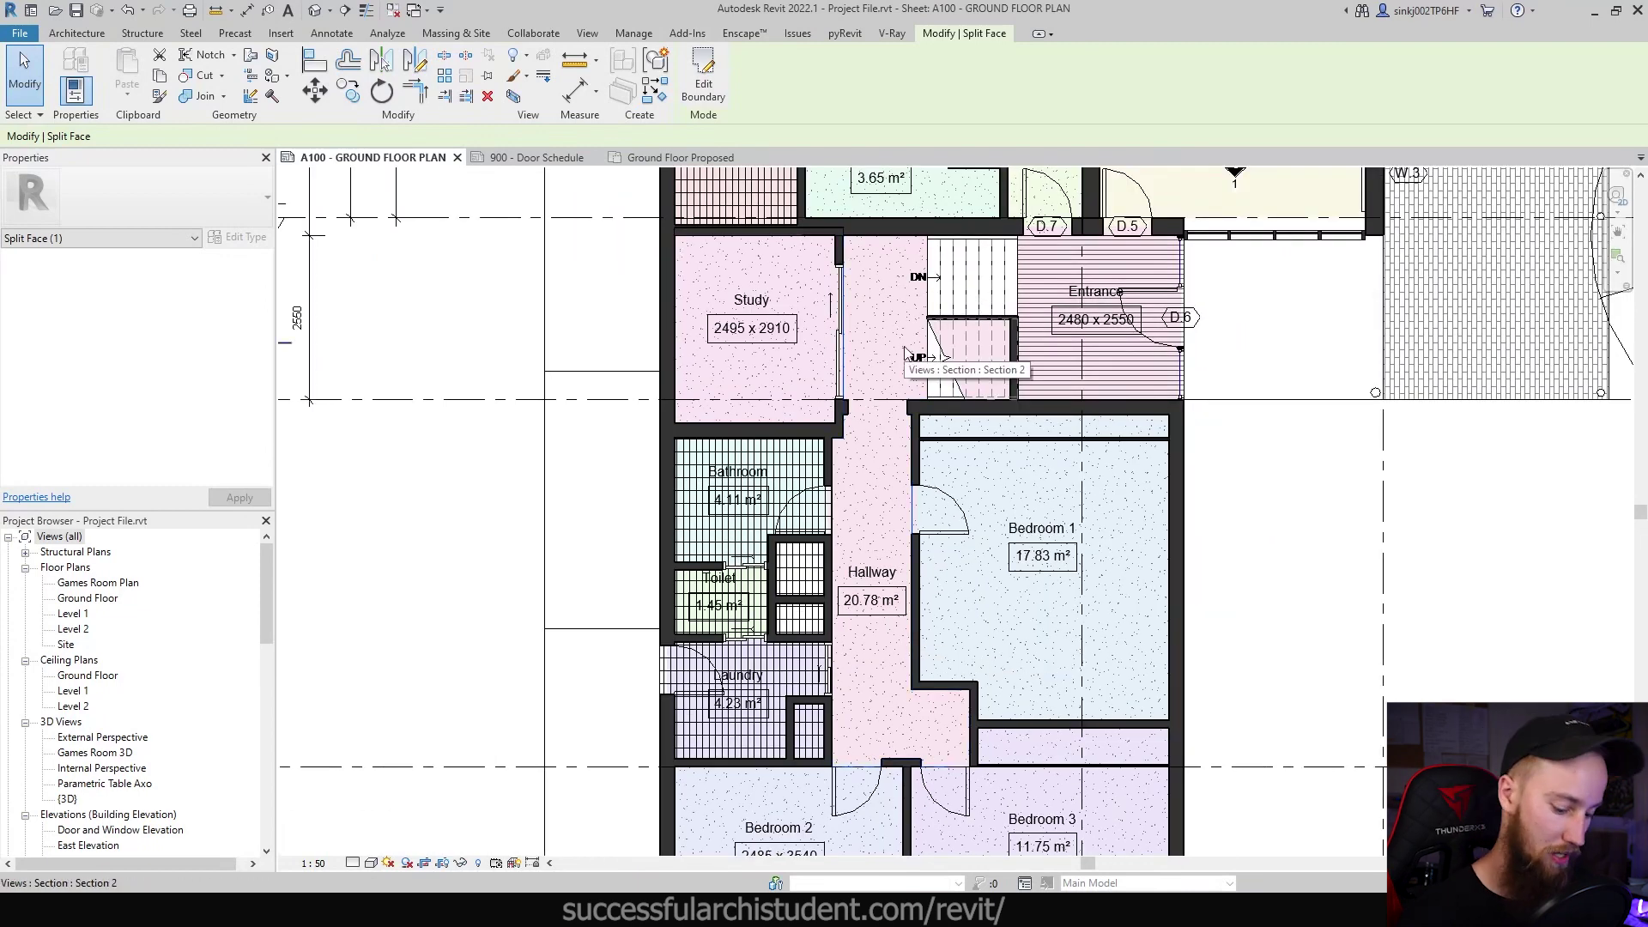
{"action": "key", "text": "p"}
{"action": "key", "text": "t"}
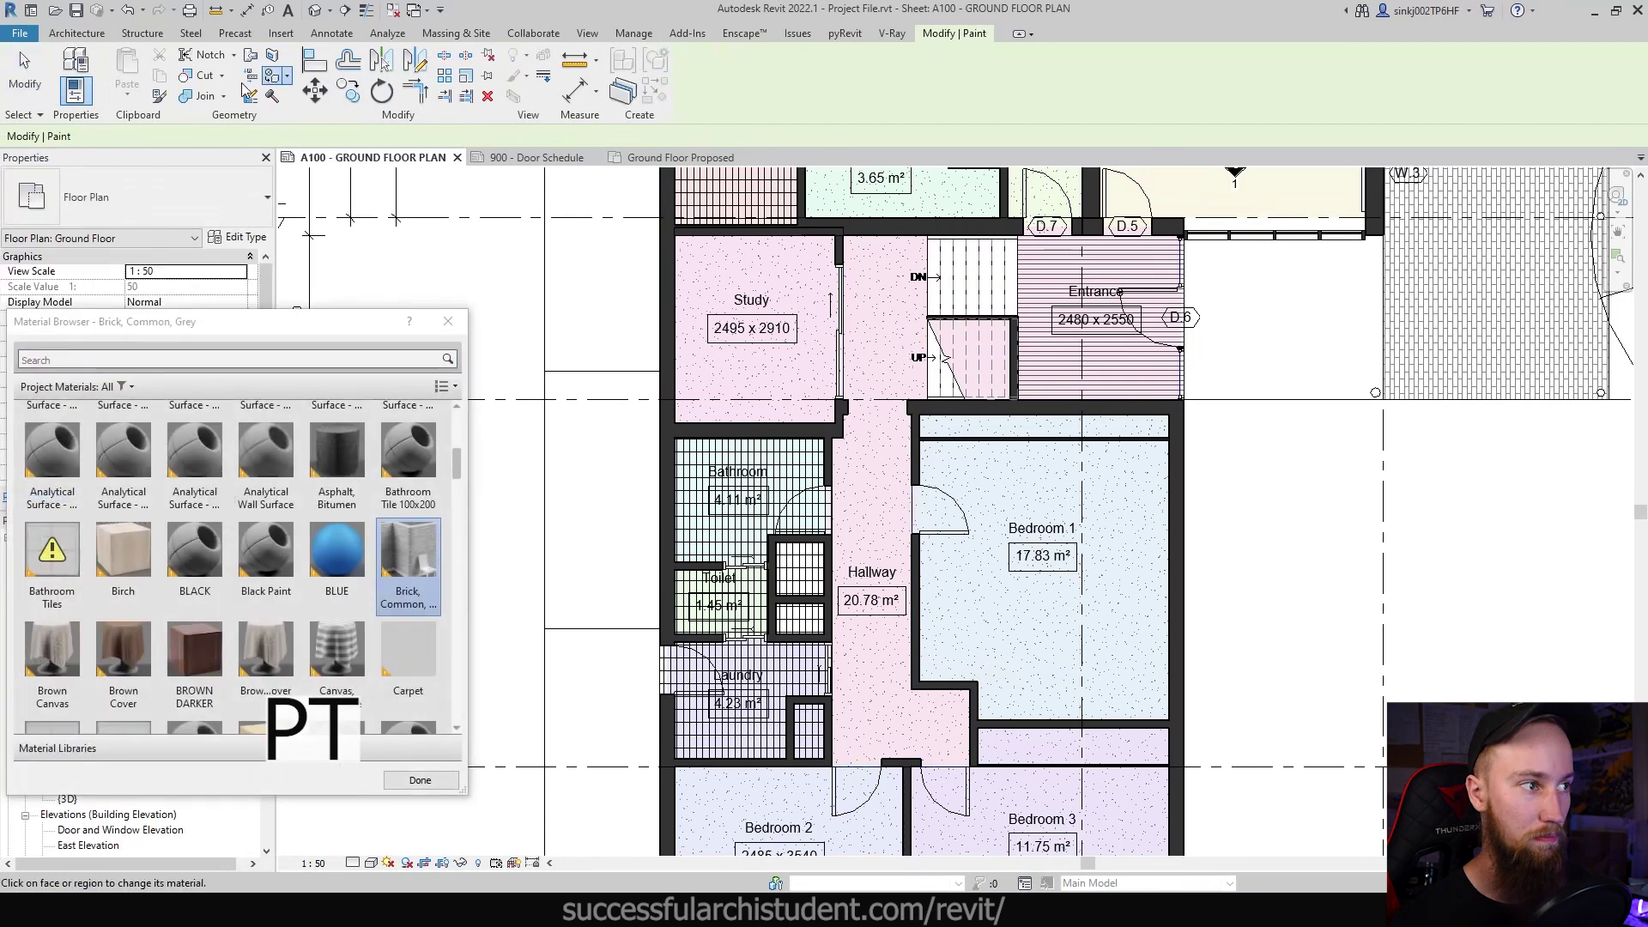
{"action": "left_click", "coordinate": [288, 75]}
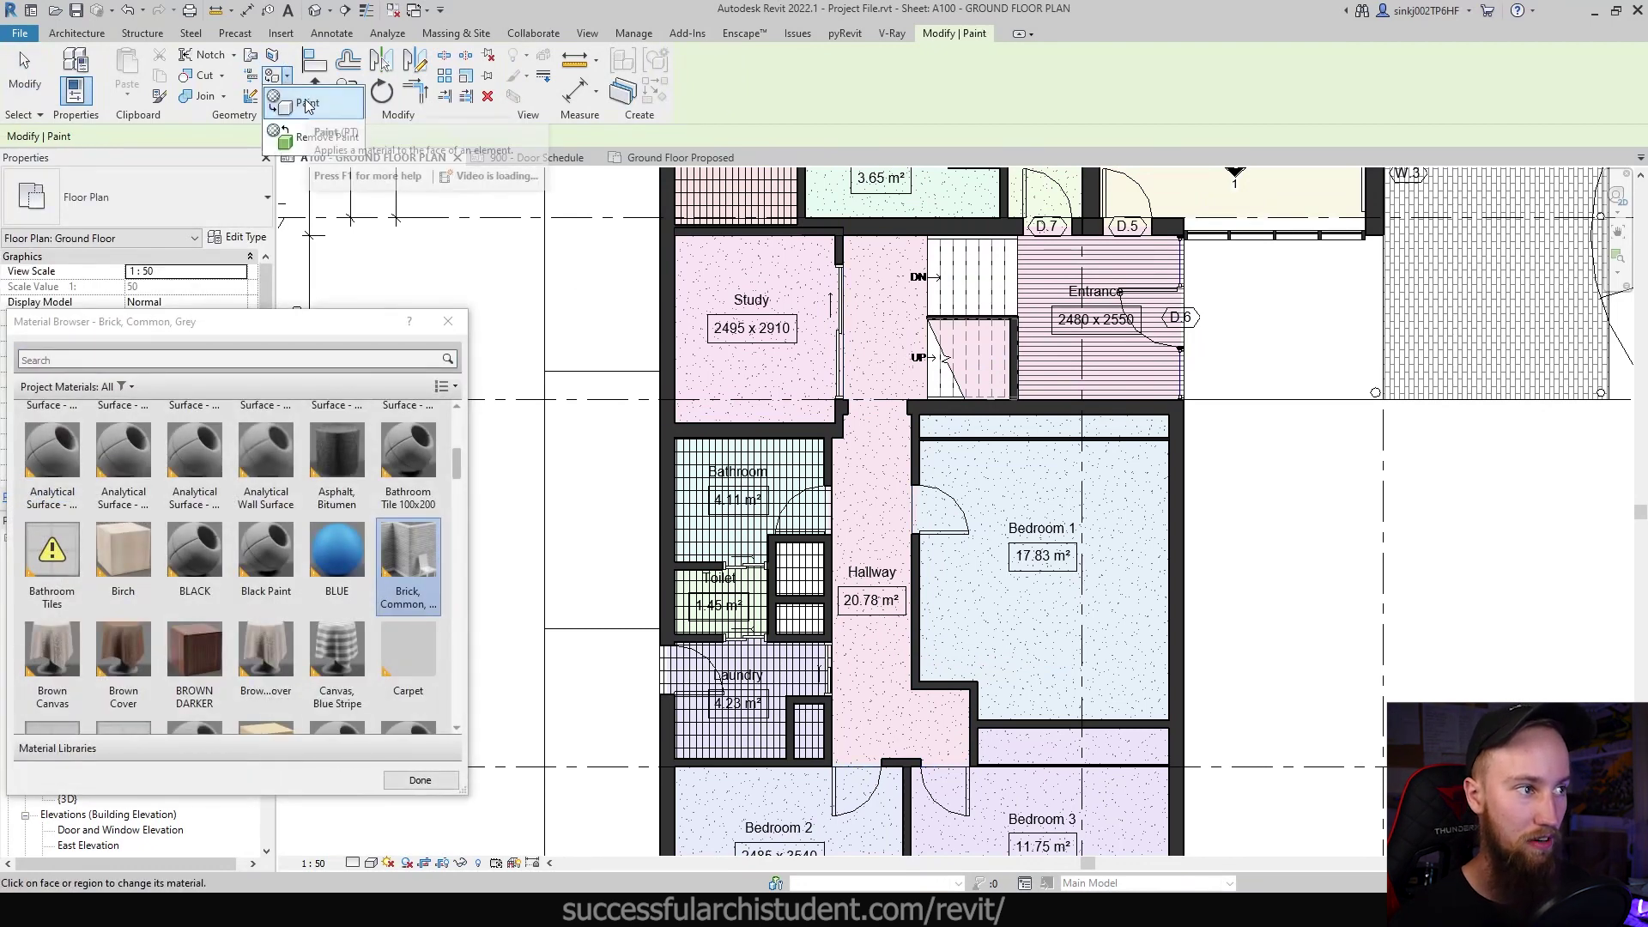
{"action": "left_click", "coordinate": [355, 327]}
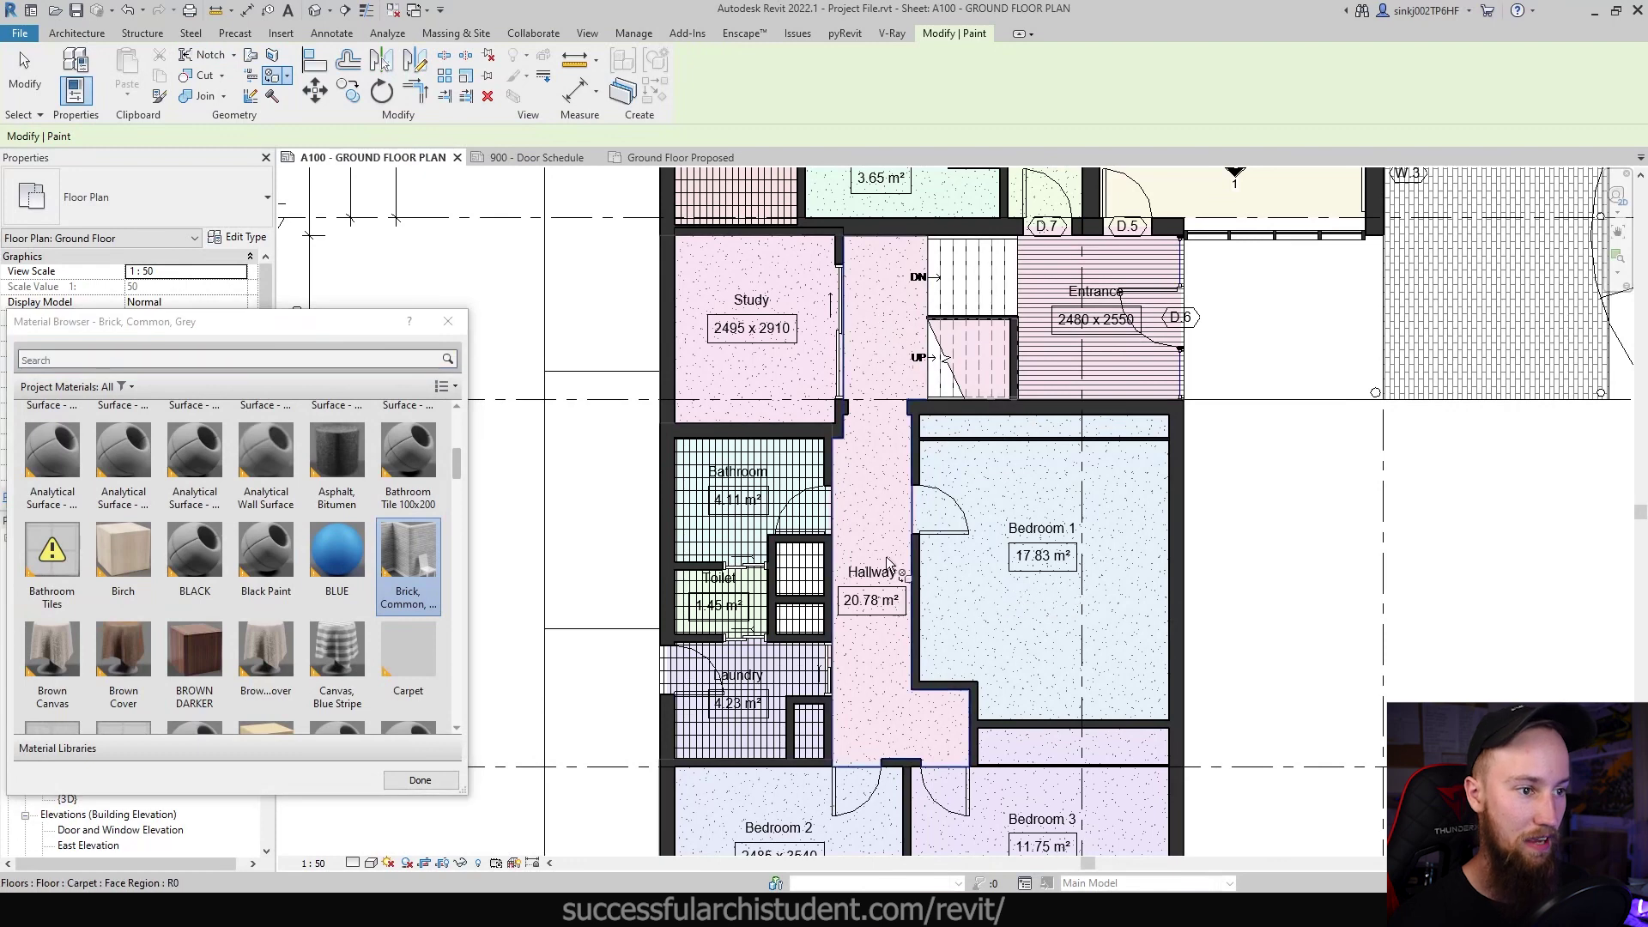
Step: Look through the reference room photos, then return to the Revit plan
{"action": "scroll", "coordinate": [279, 459], "scroll_direction": "up", "scroll_amount": 5}
{"action": "scroll", "coordinate": [335, 447], "scroll_direction": "down", "scroll_amount": 4}
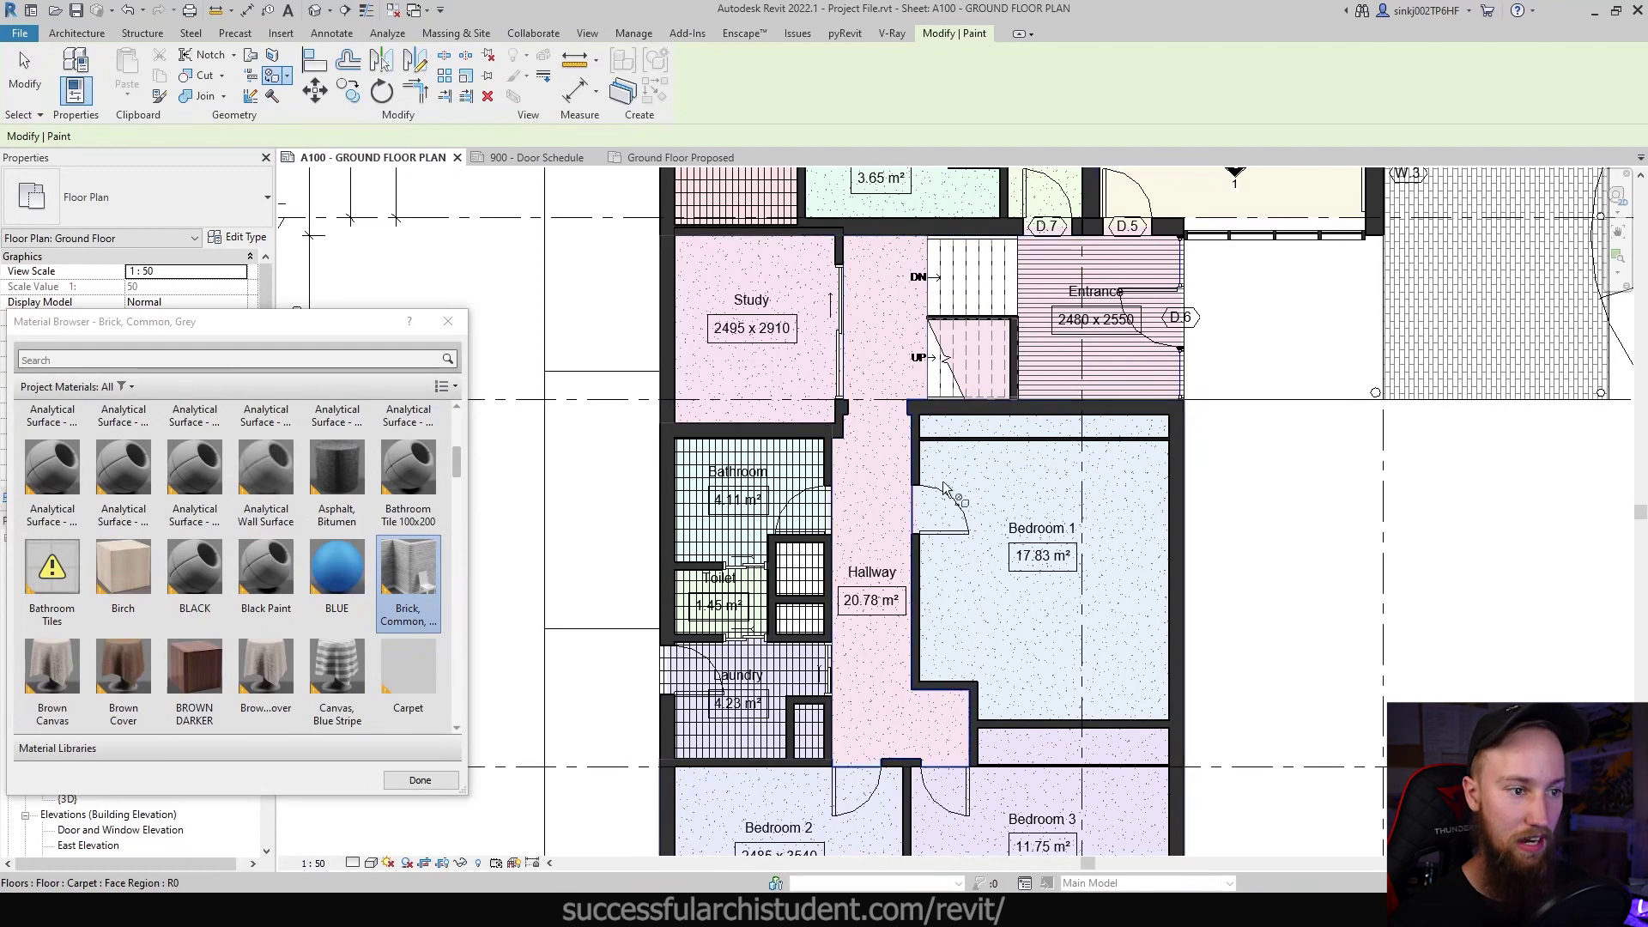
{"action": "scroll", "coordinate": [257, 412], "scroll_direction": "up", "scroll_amount": 1}
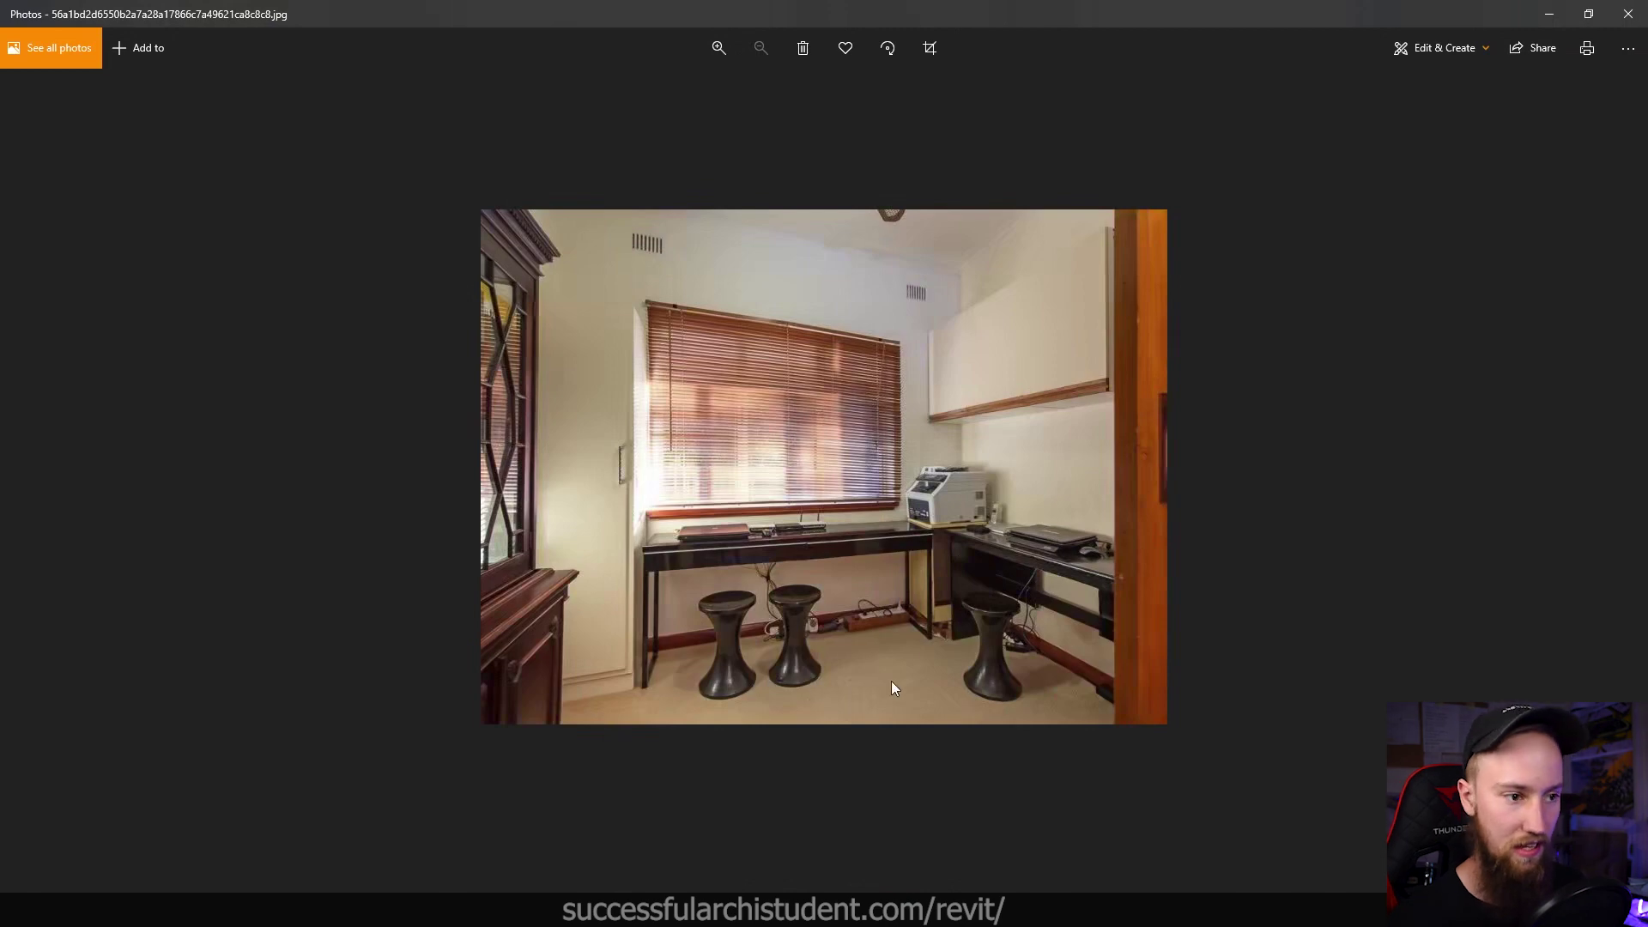
{"action": "key", "text": "Right"}
{"action": "key", "text": "Right"}
{"action": "key", "text": "Right"}
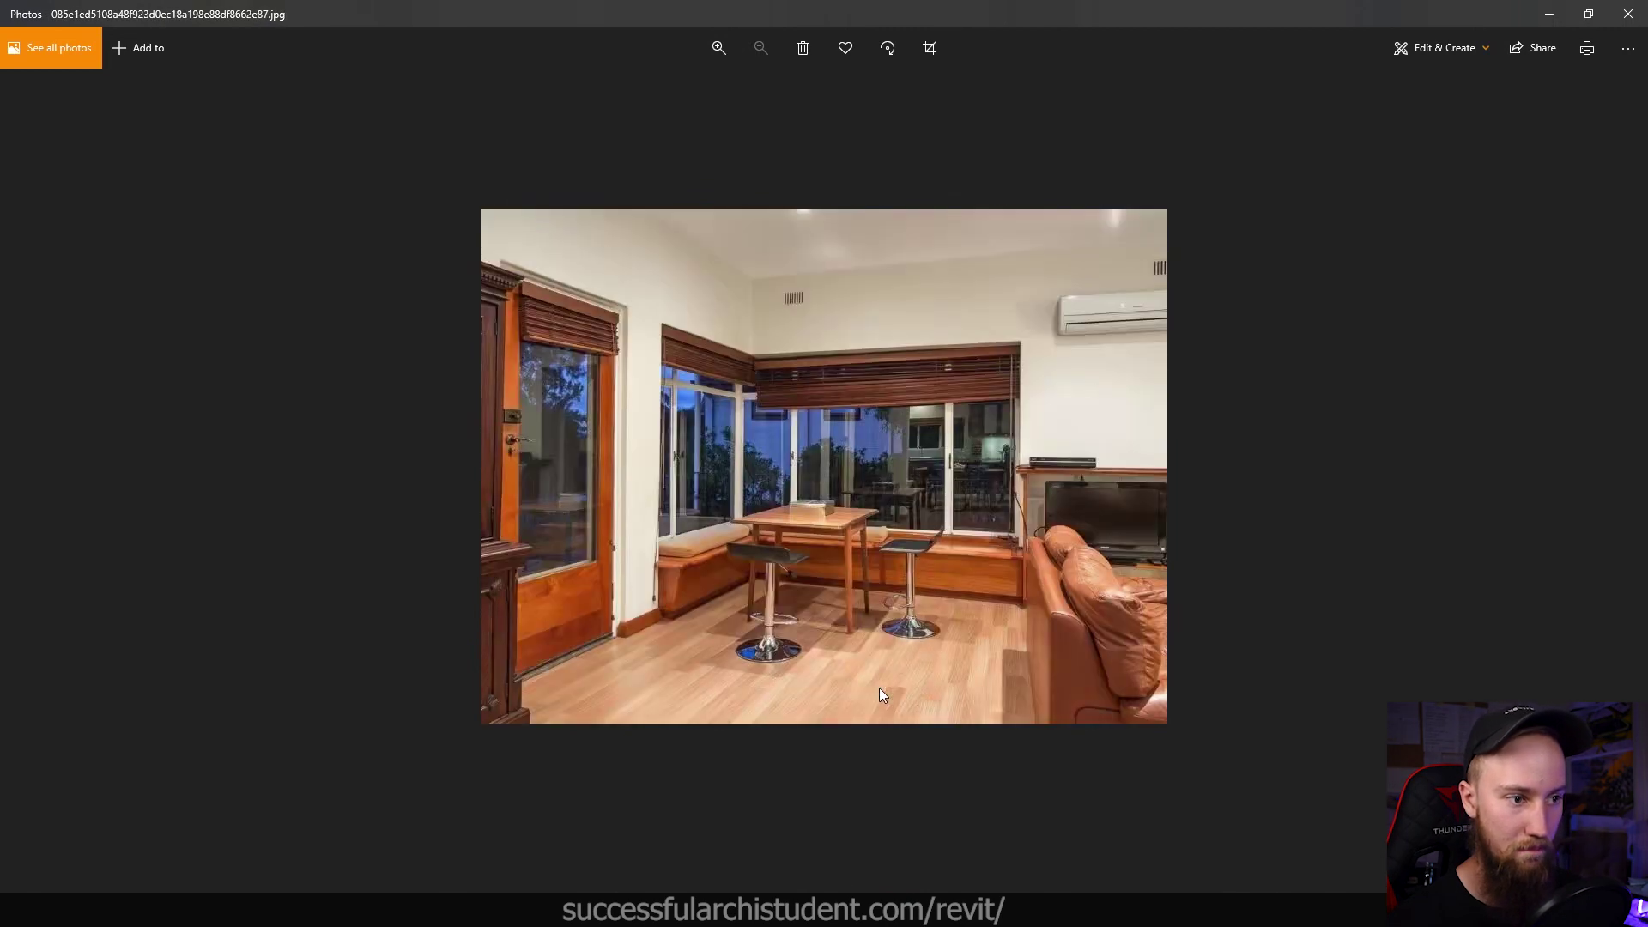
{"action": "key", "text": "Right"}
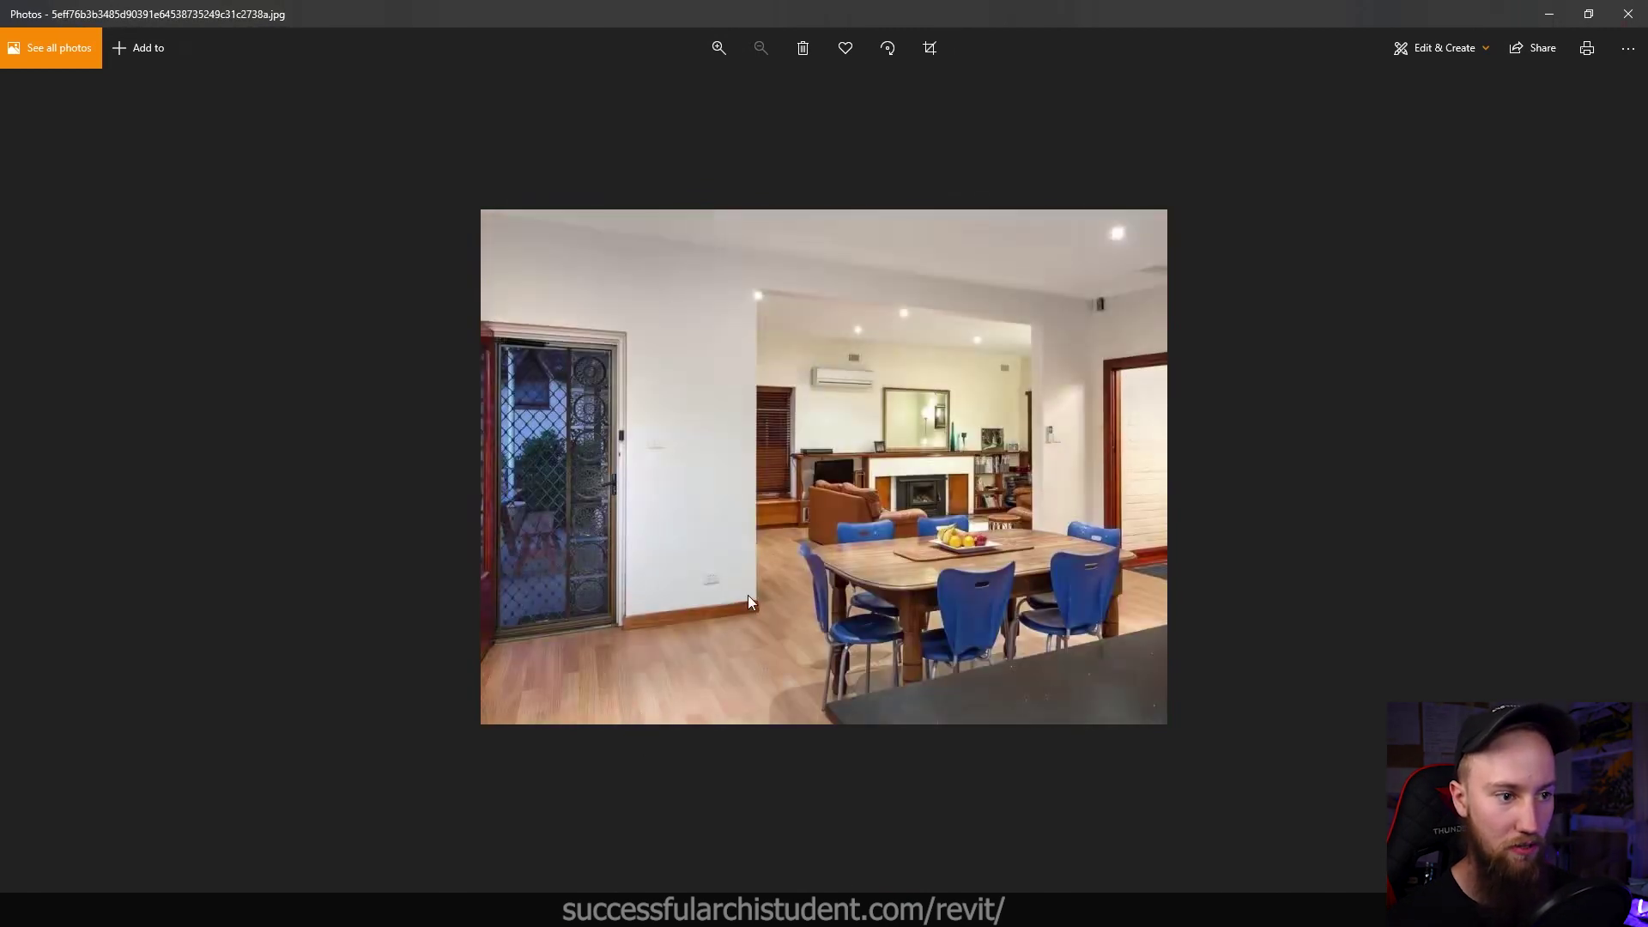
{"action": "left_click", "coordinate": [1628, 14]}
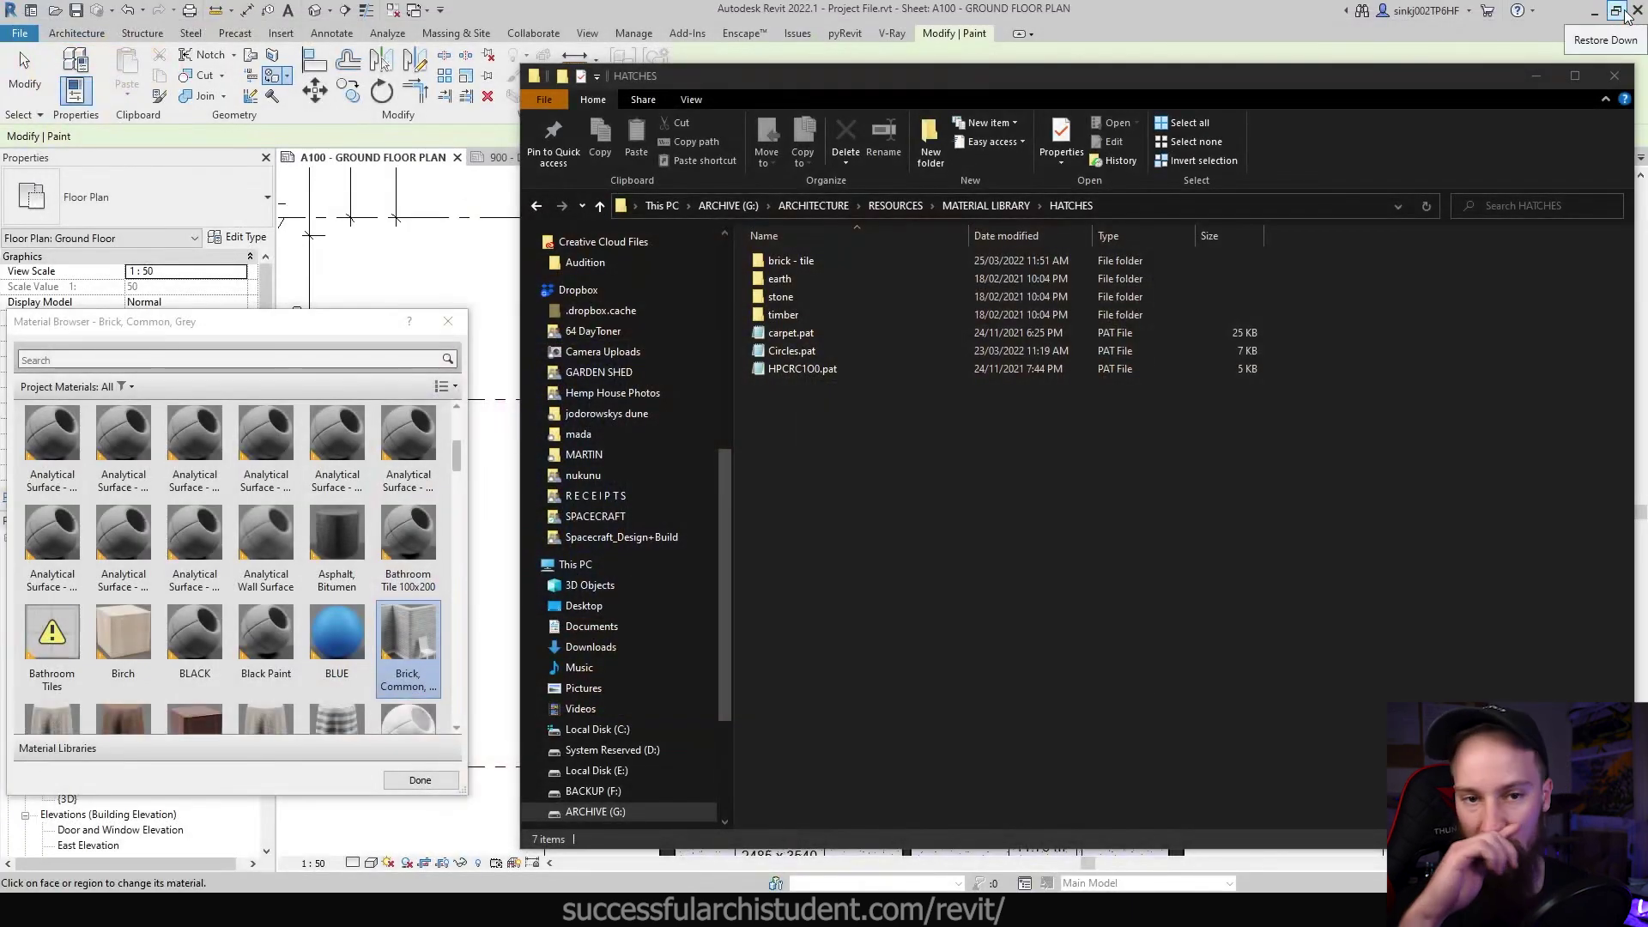
{"action": "left_click", "coordinate": [1287, 13]}
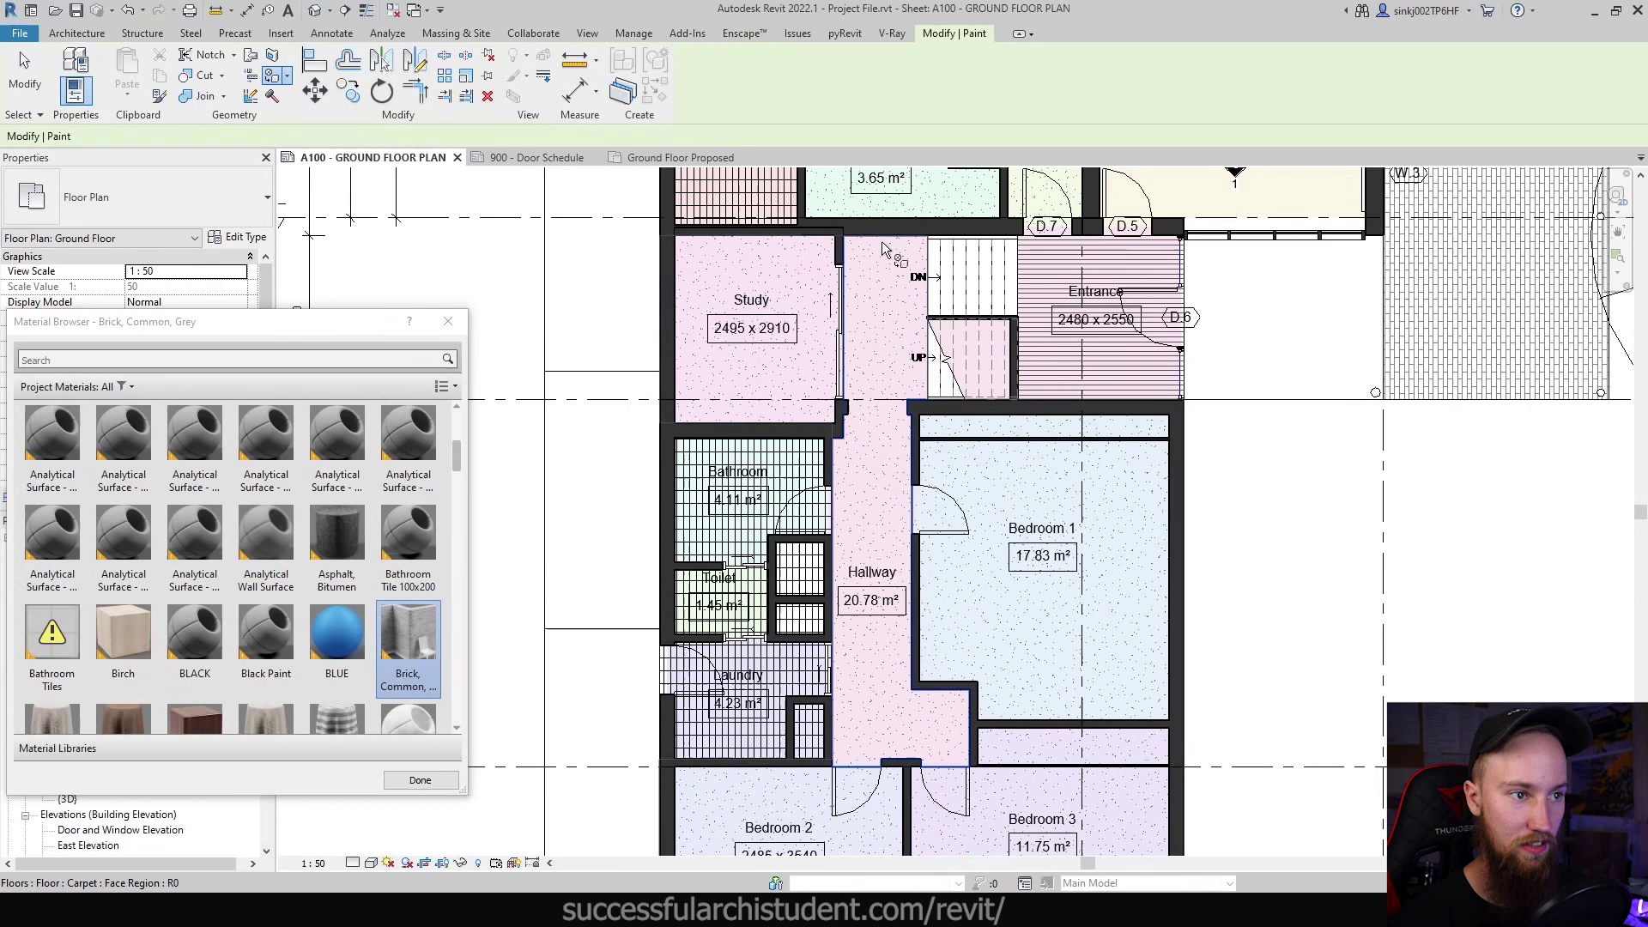
Step: Search 'timber' and paint the Hallway floor region with Wood - Timber, then finish painting
{"action": "left_click", "coordinate": [100, 359]}
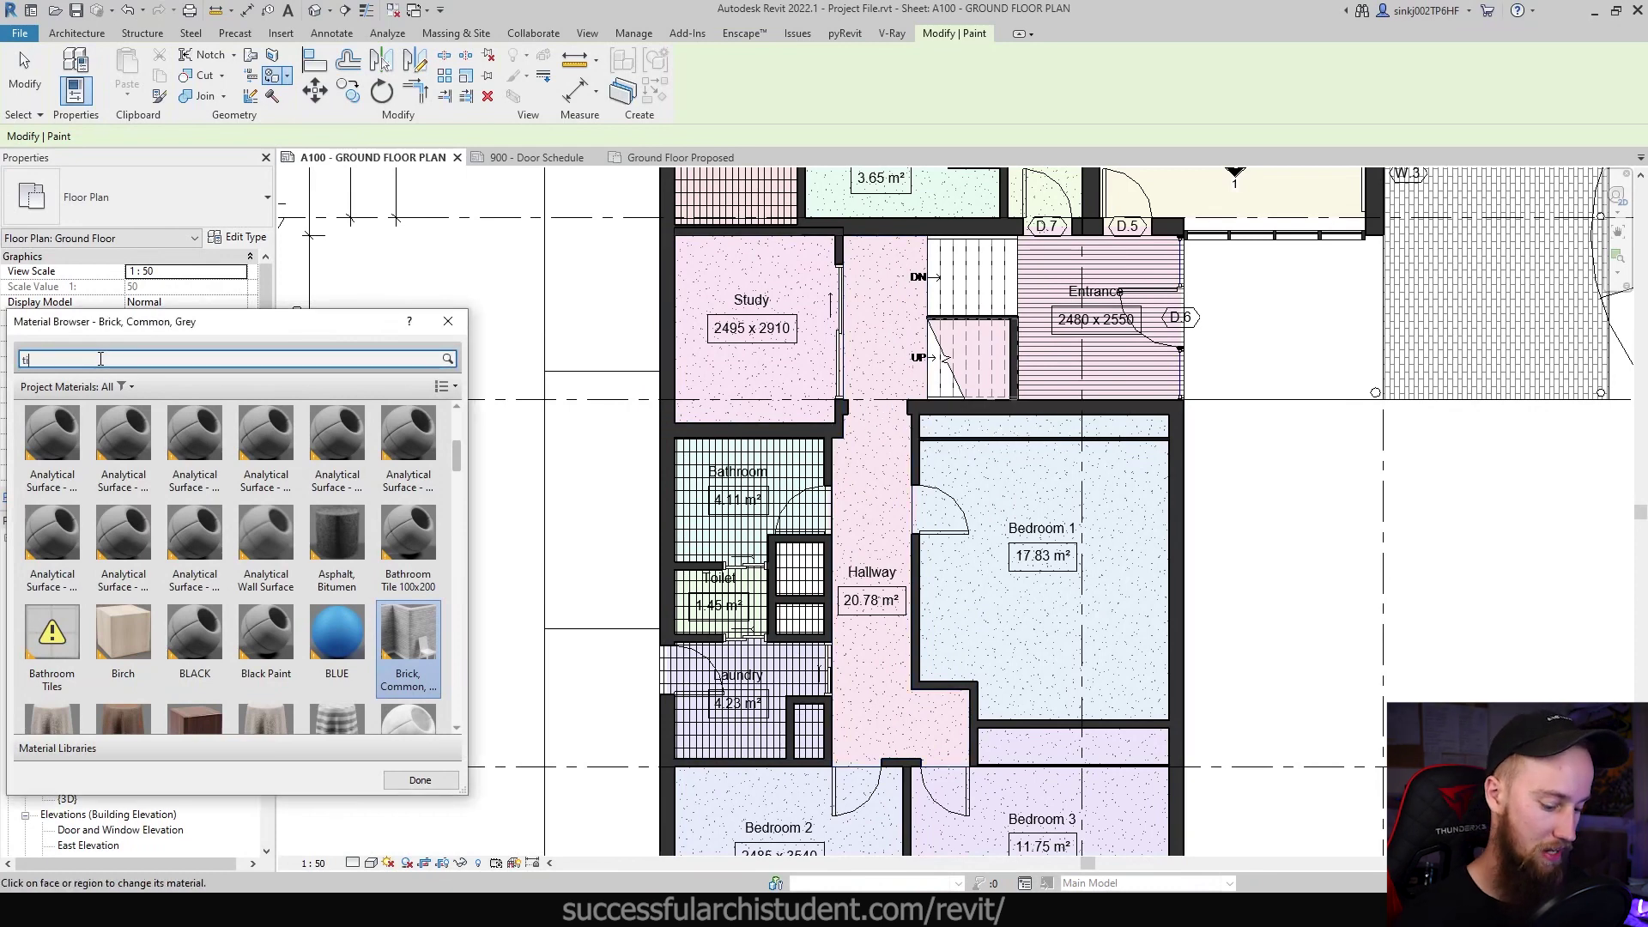
{"action": "key", "text": "Return"}
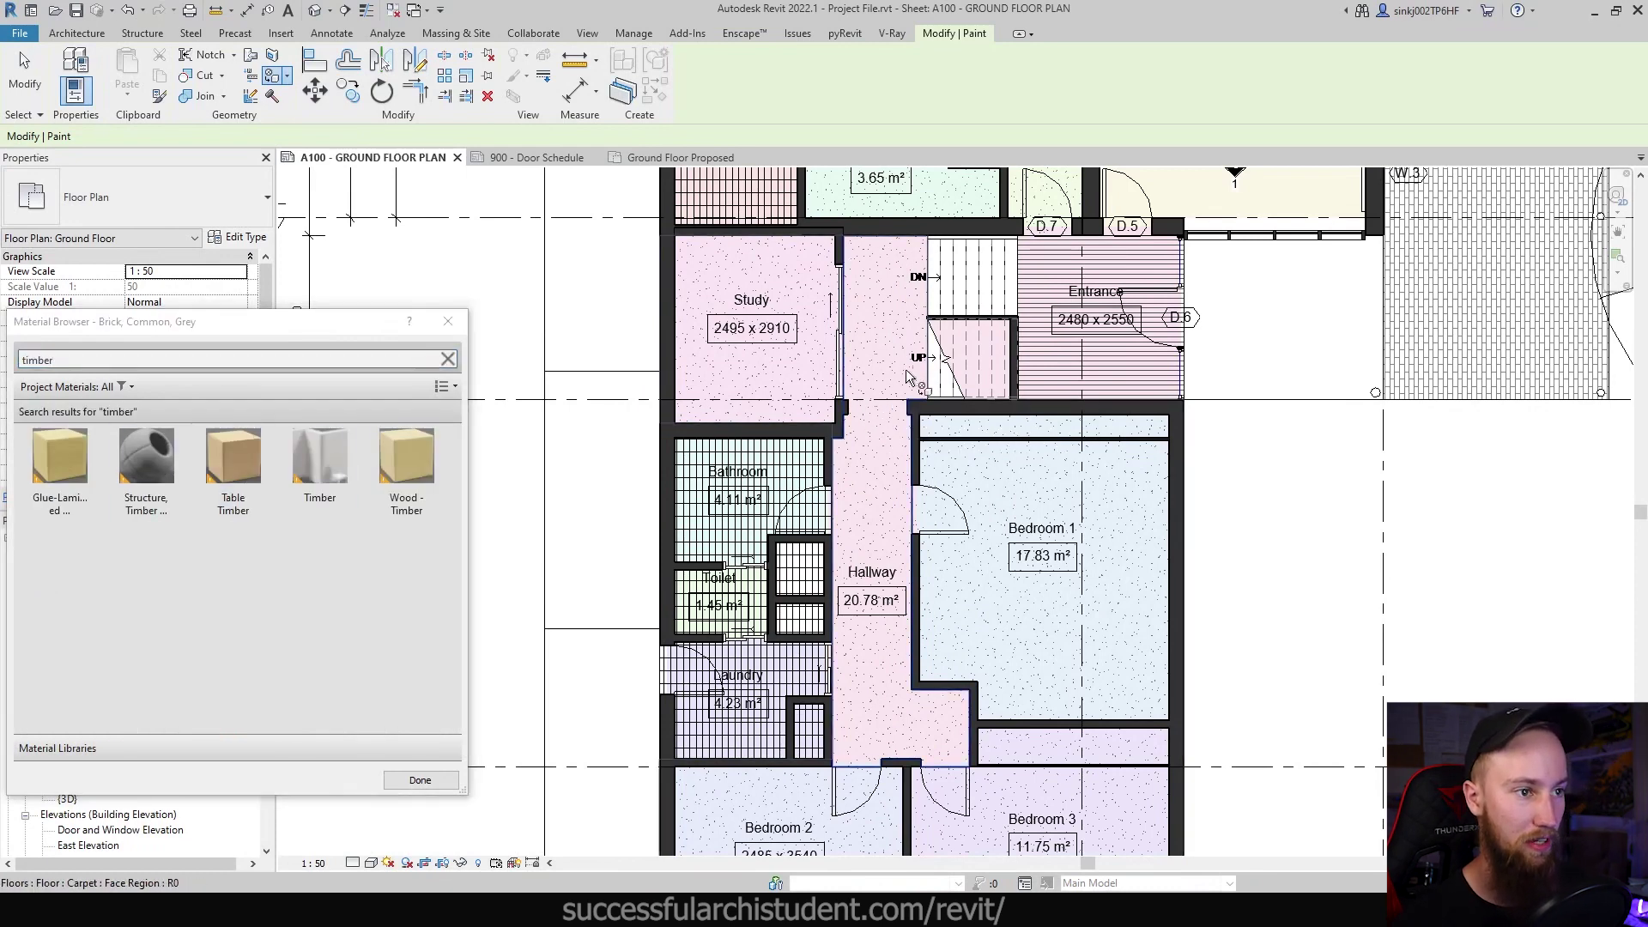
{"action": "left_click", "coordinate": [391, 466]}
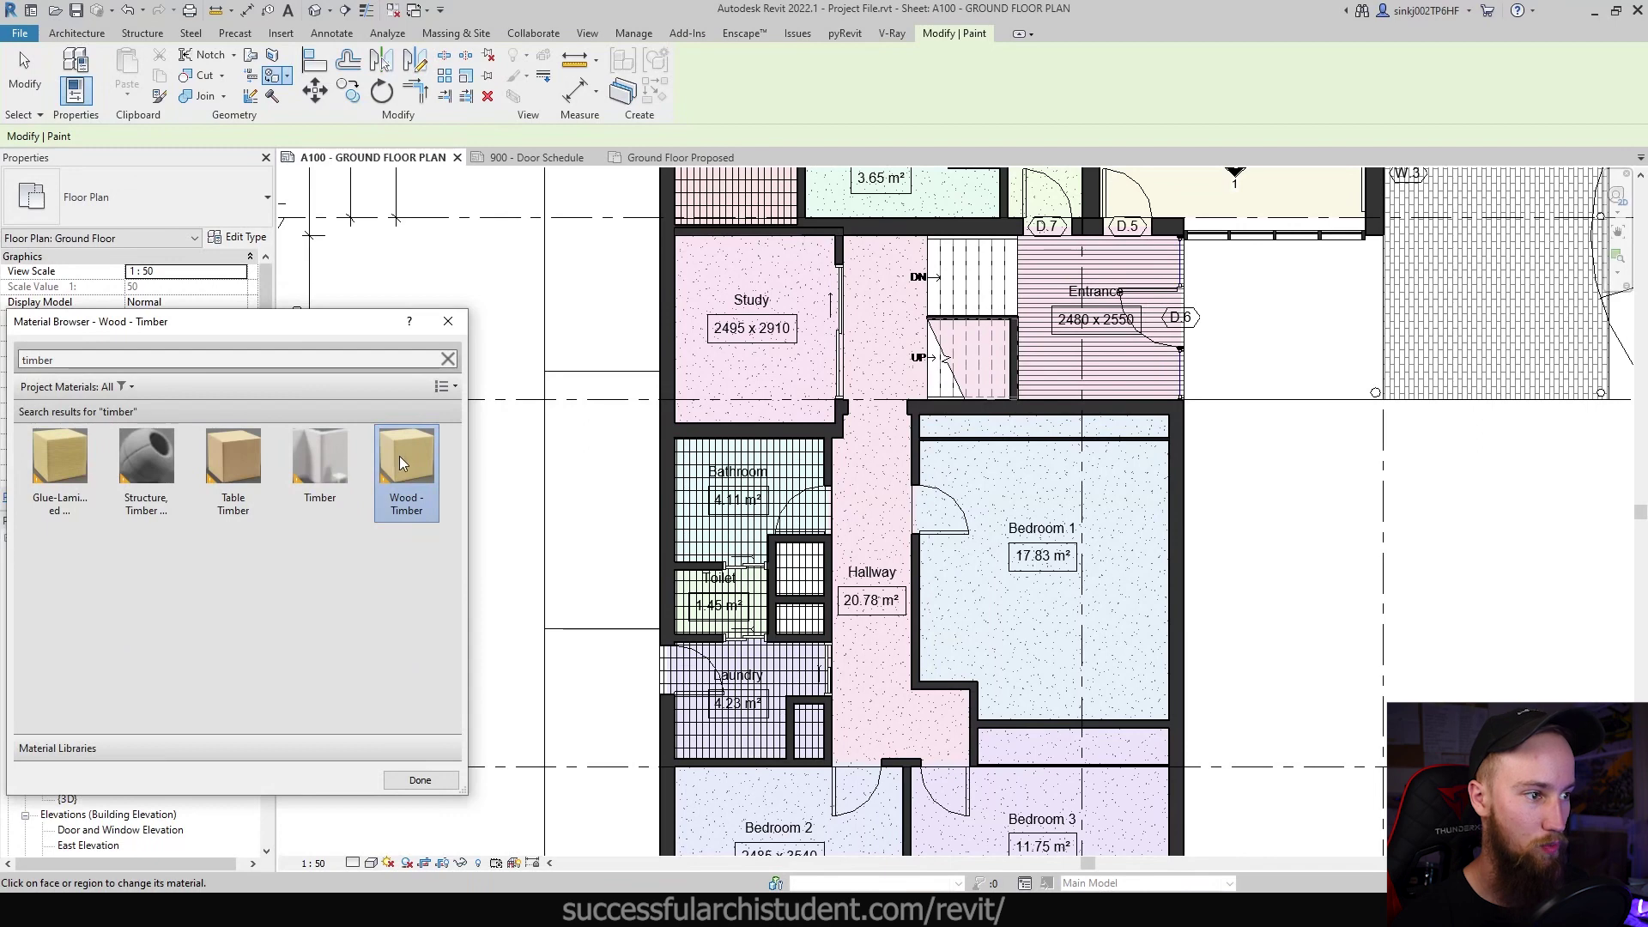
{"action": "left_click", "coordinate": [901, 291]}
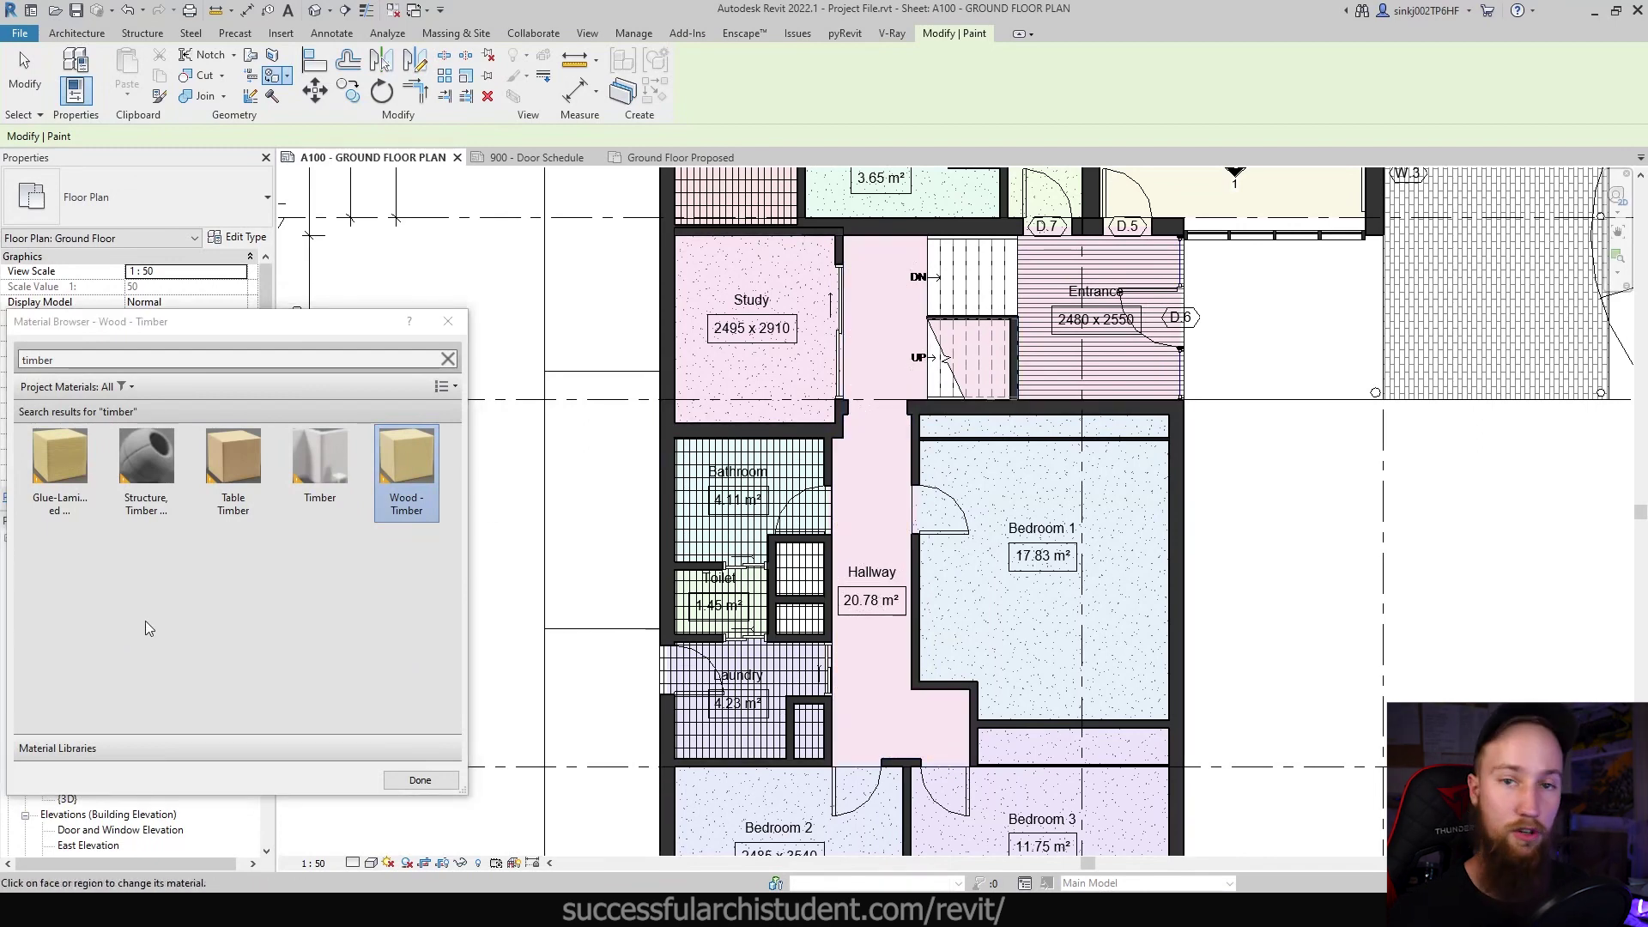
{"action": "left_click", "coordinate": [421, 780]}
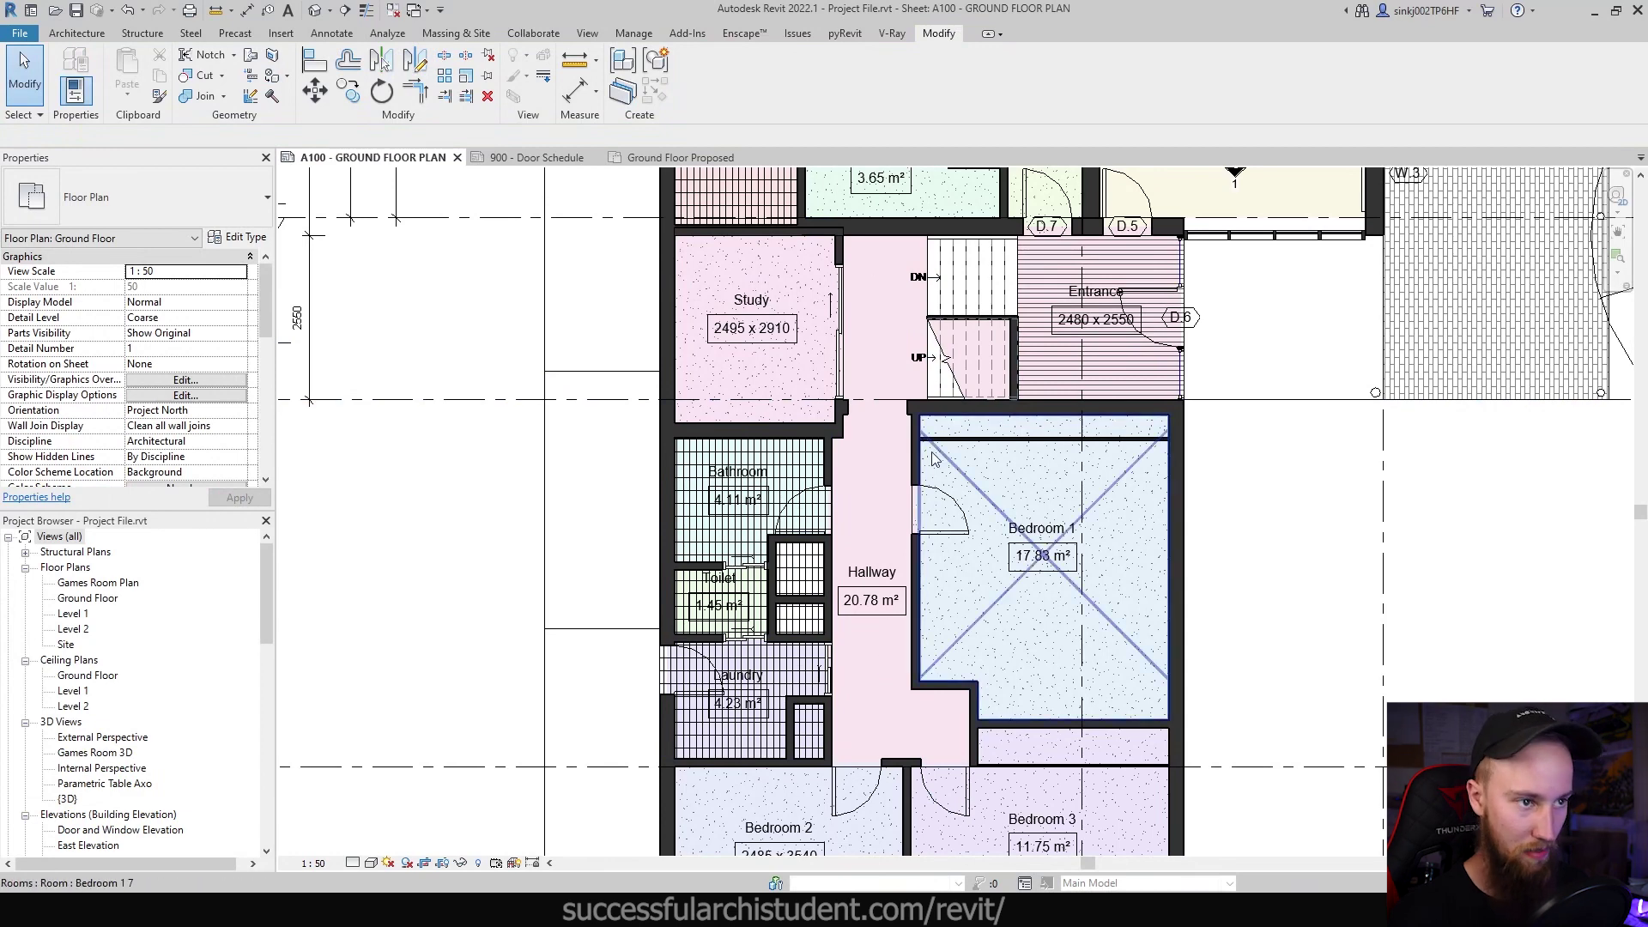
Step: In Manage > Materials, search 'wo', select Wood - Timber and open its surface foreground pattern field
{"action": "left_click", "coordinate": [637, 34]}
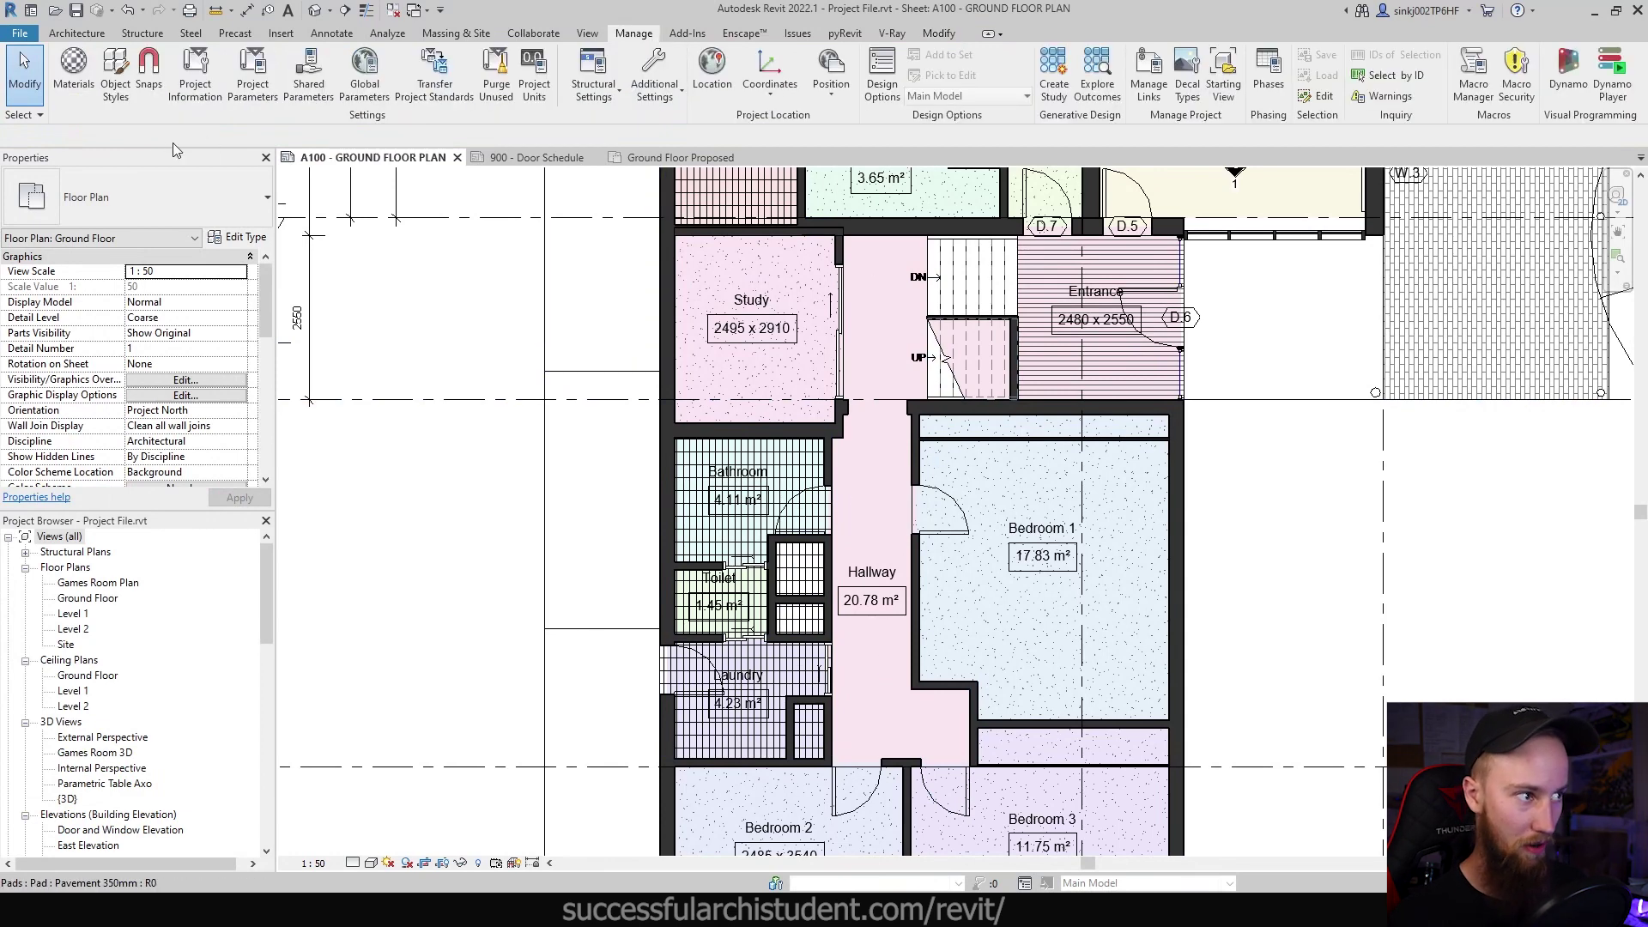
{"action": "left_click", "coordinate": [75, 77]}
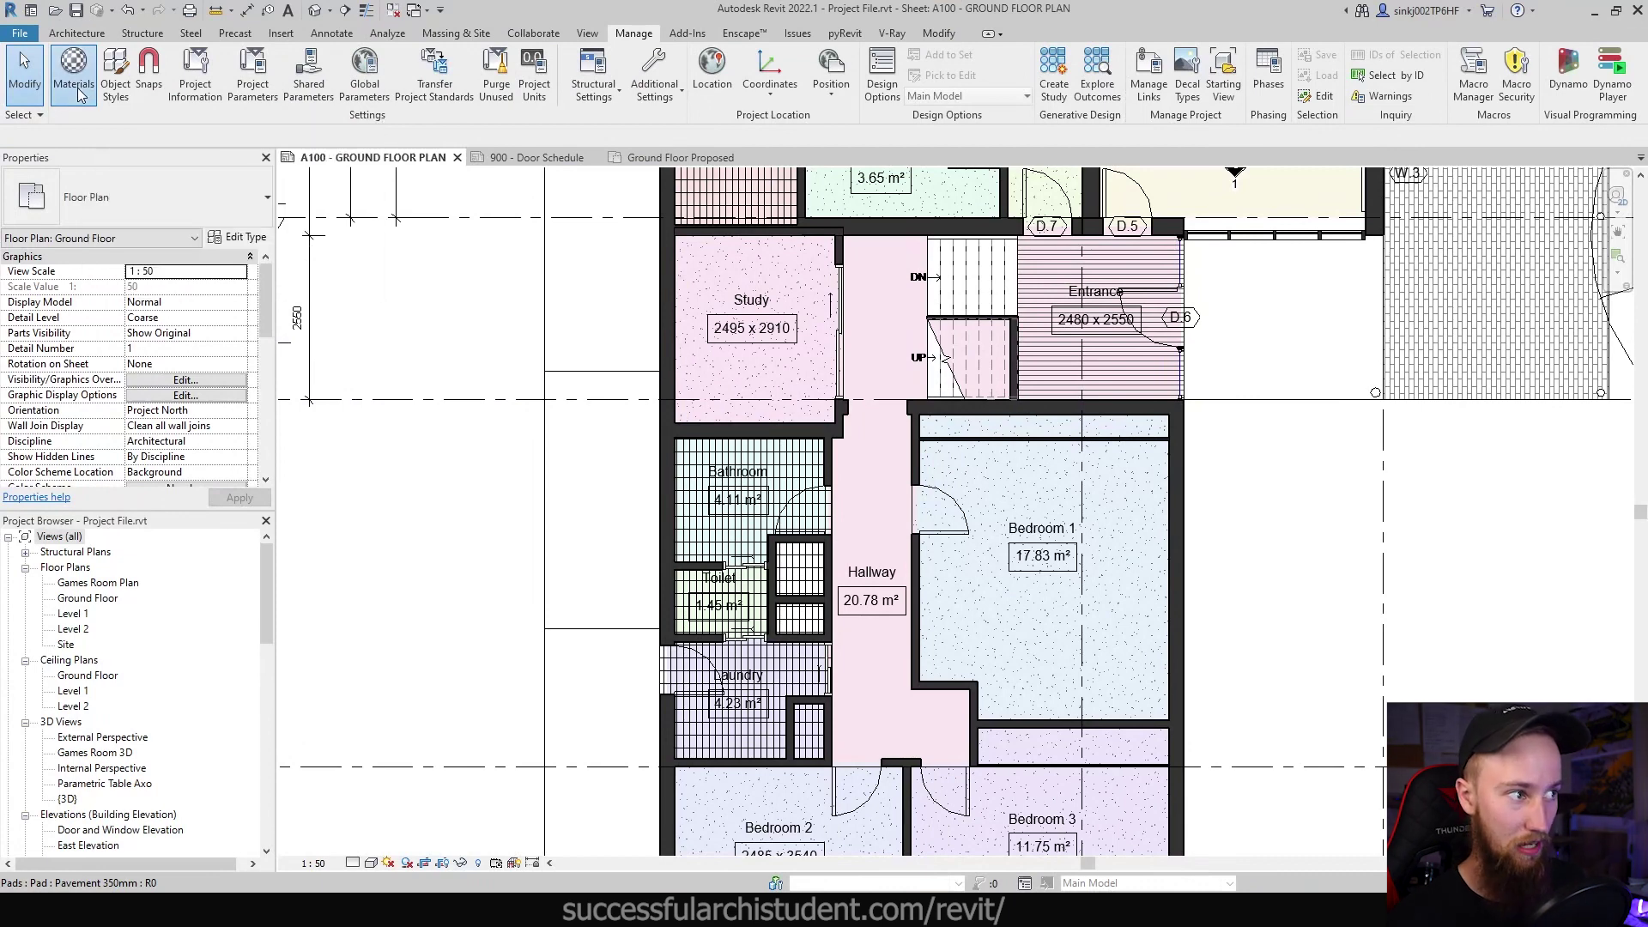
{"action": "left_click", "coordinate": [332, 236]}
{"action": "type", "text": "wood timb"}
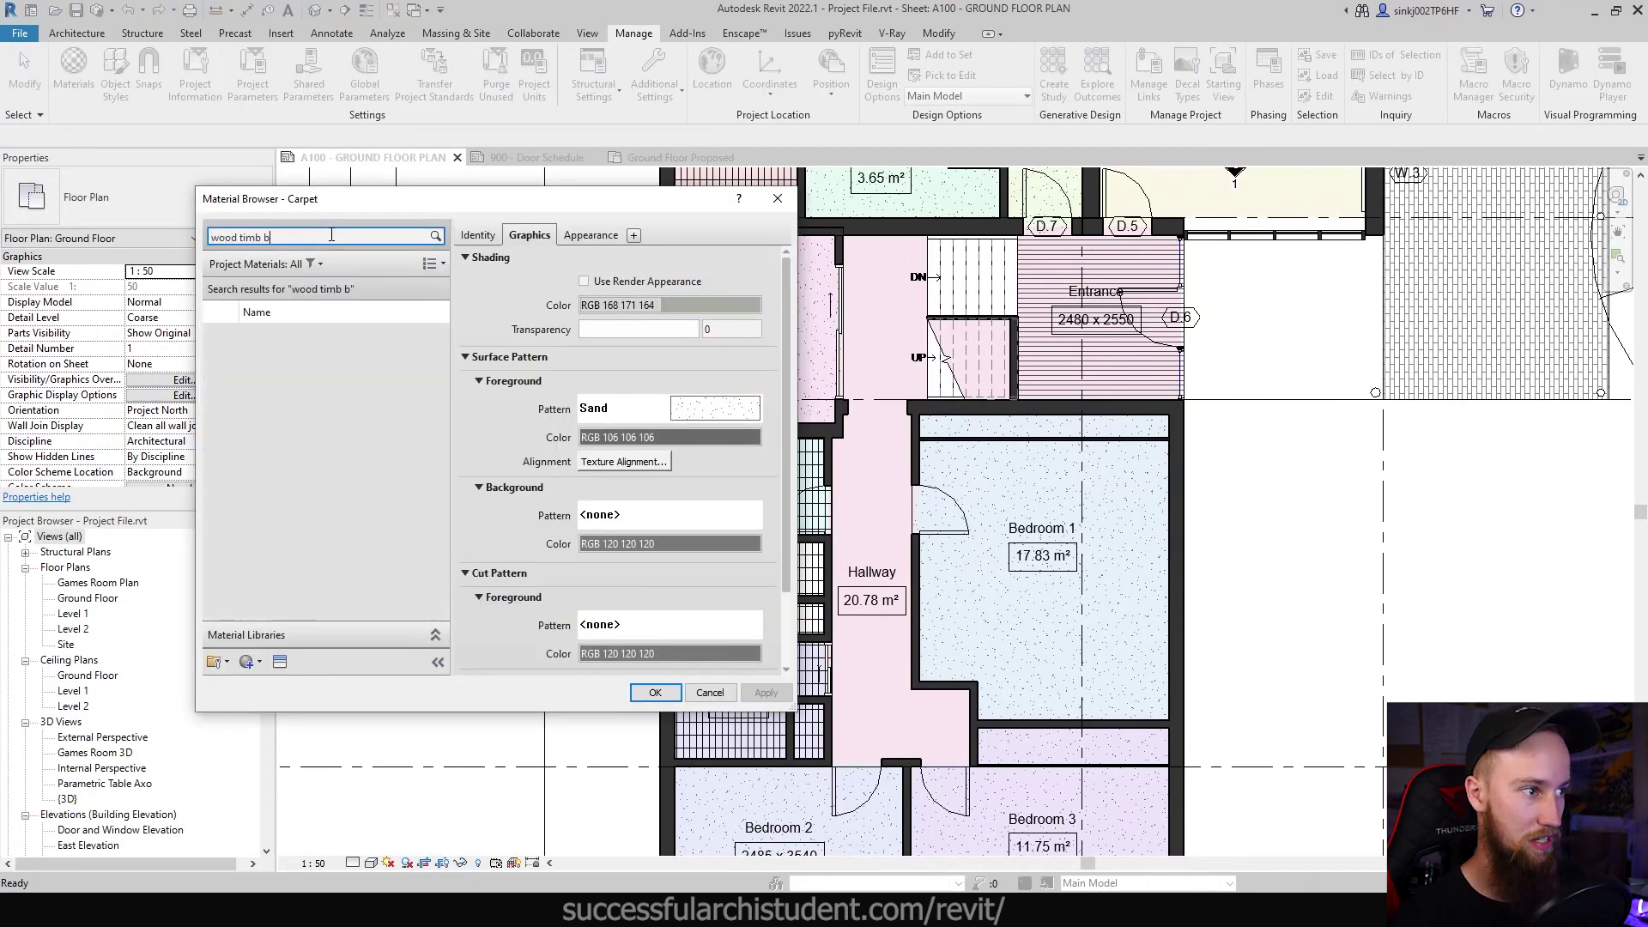
{"action": "left_click", "coordinate": [298, 485]}
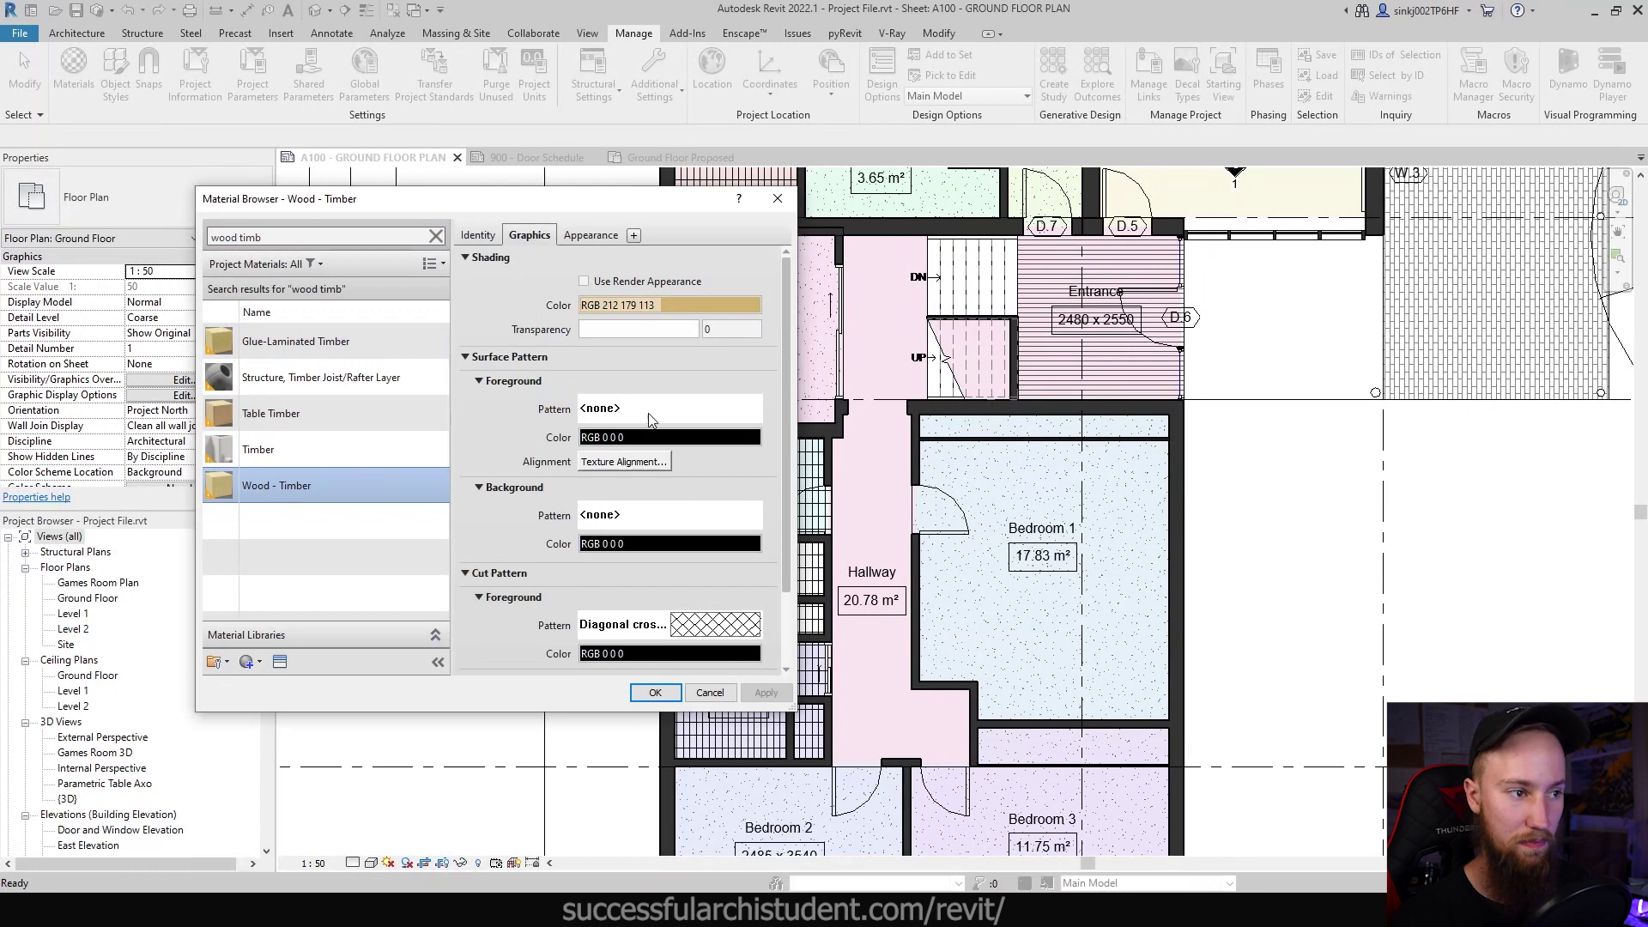
{"action": "left_click", "coordinate": [616, 417]}
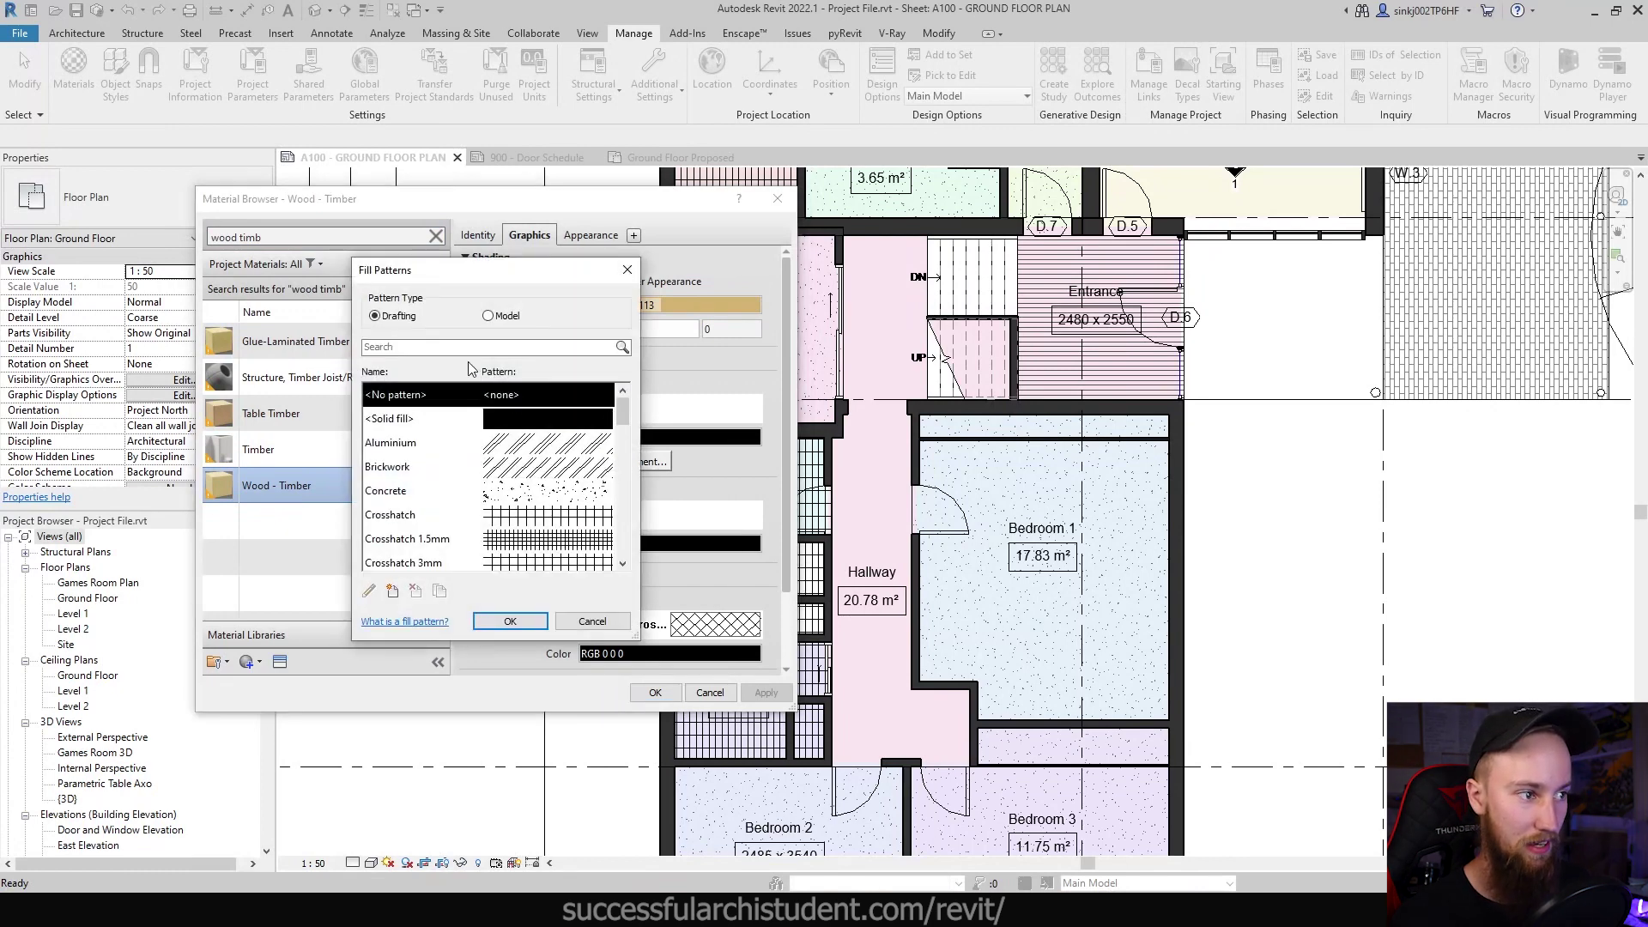
Step: Set Wood - Timber's surface pattern to the 75mm vertical model pattern and apply it
{"action": "left_click", "coordinate": [489, 315]}
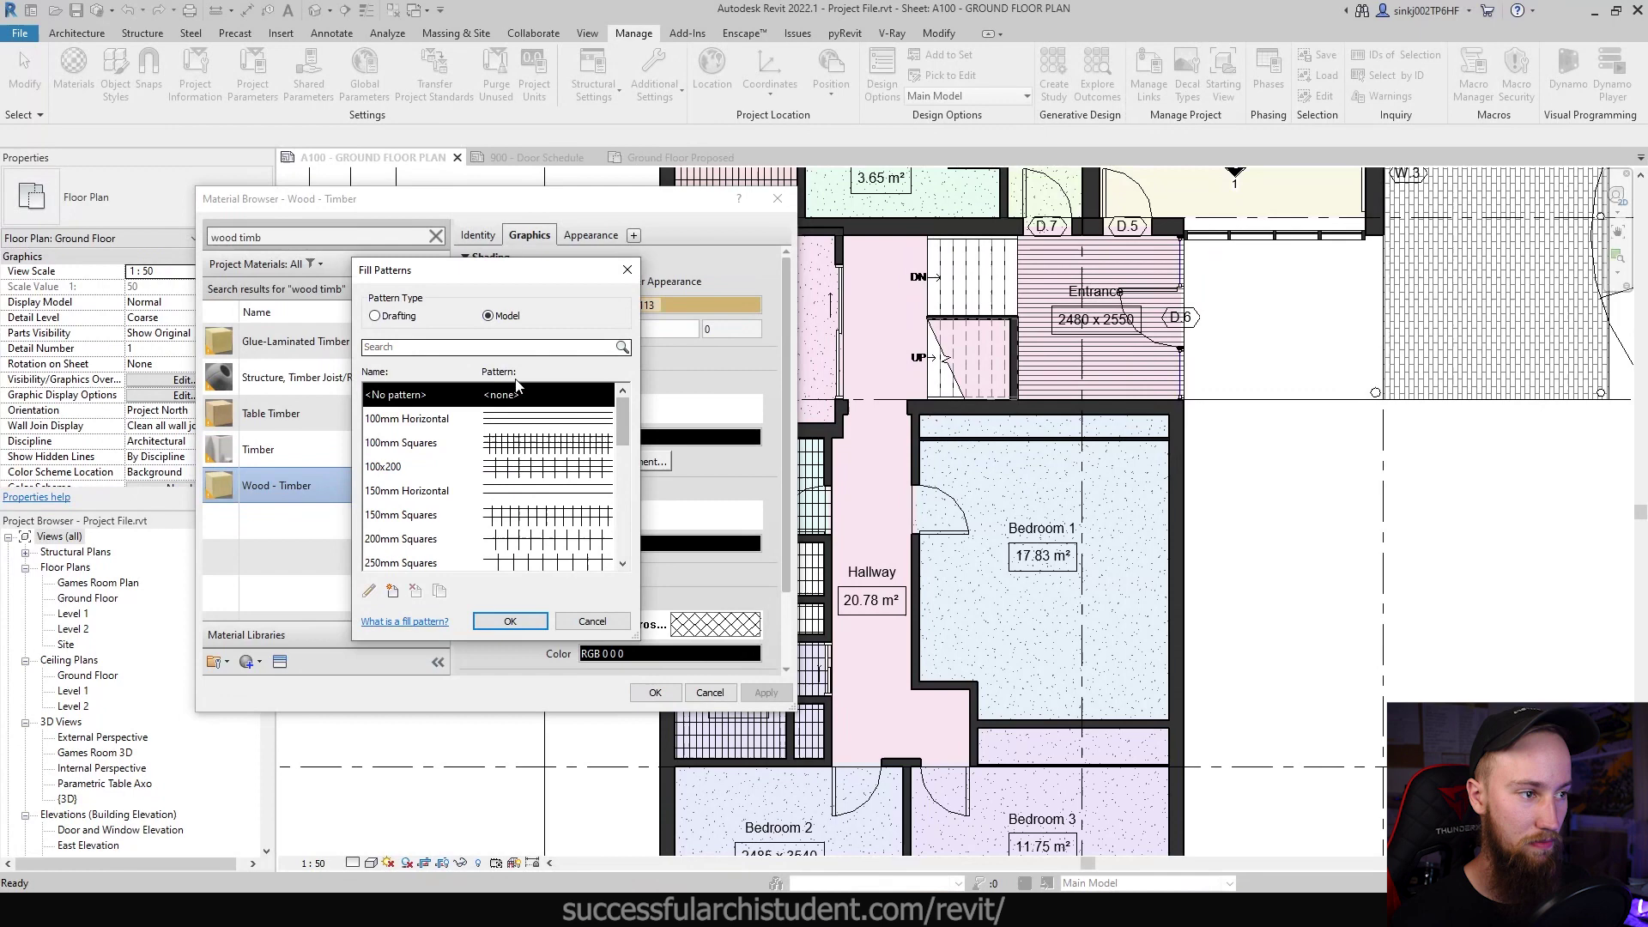
{"action": "left_click_drag", "start_coordinate": [622, 427], "coordinate": [606, 535]}
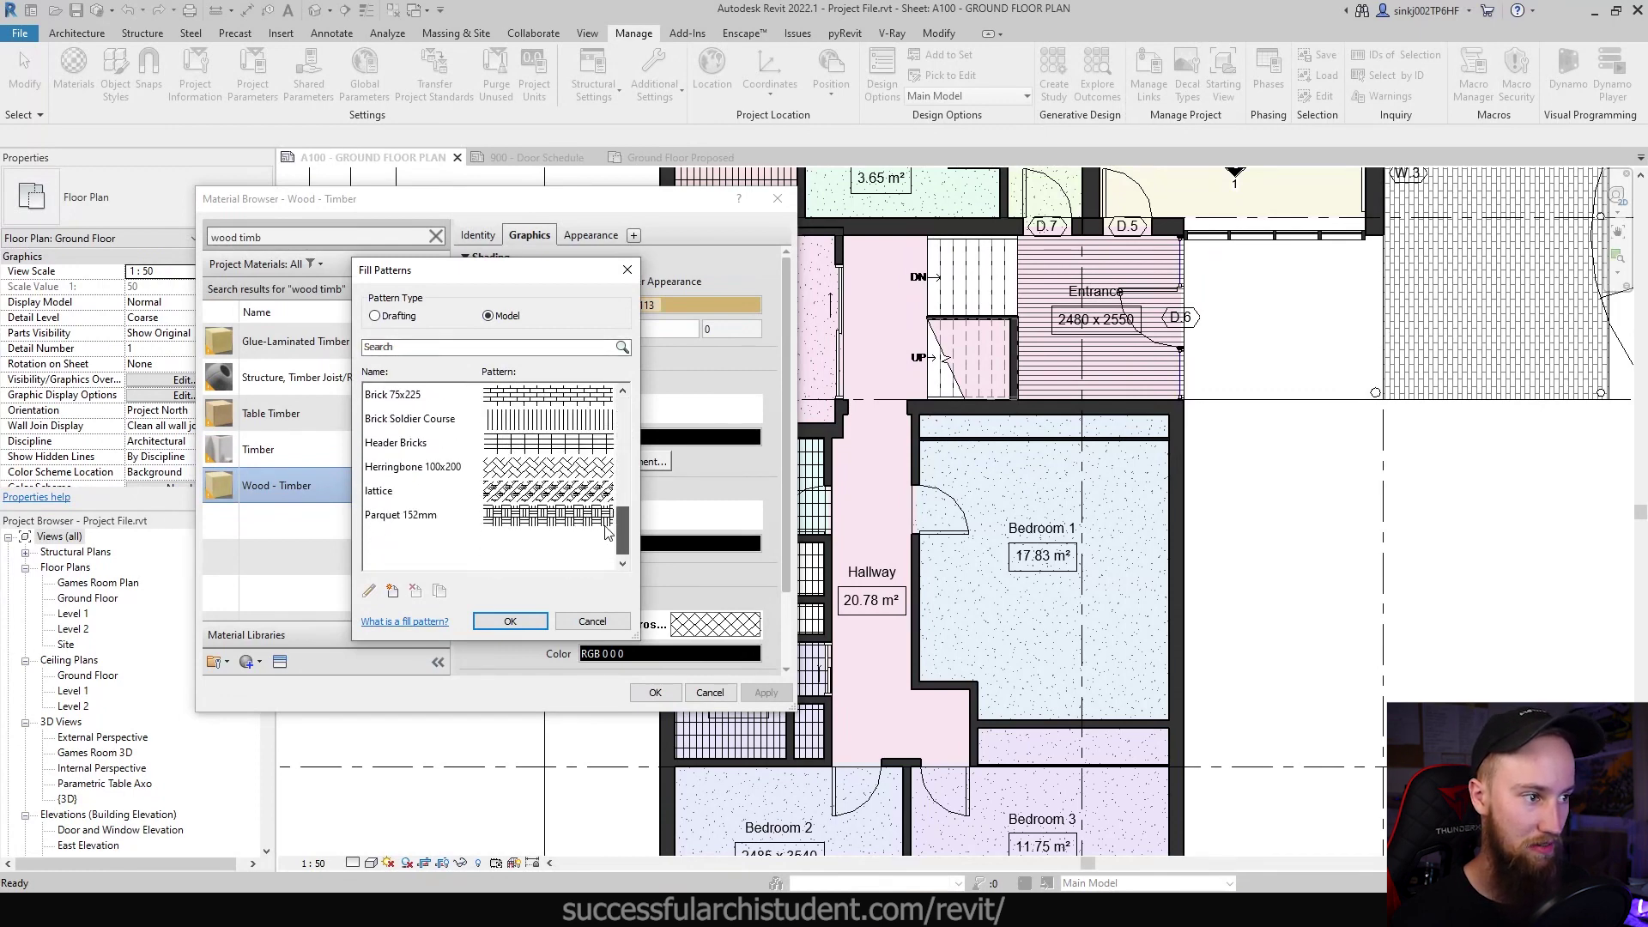
{"action": "scroll", "coordinate": [481, 489], "scroll_direction": "up", "scroll_amount": 2}
{"action": "left_click", "coordinate": [432, 468]}
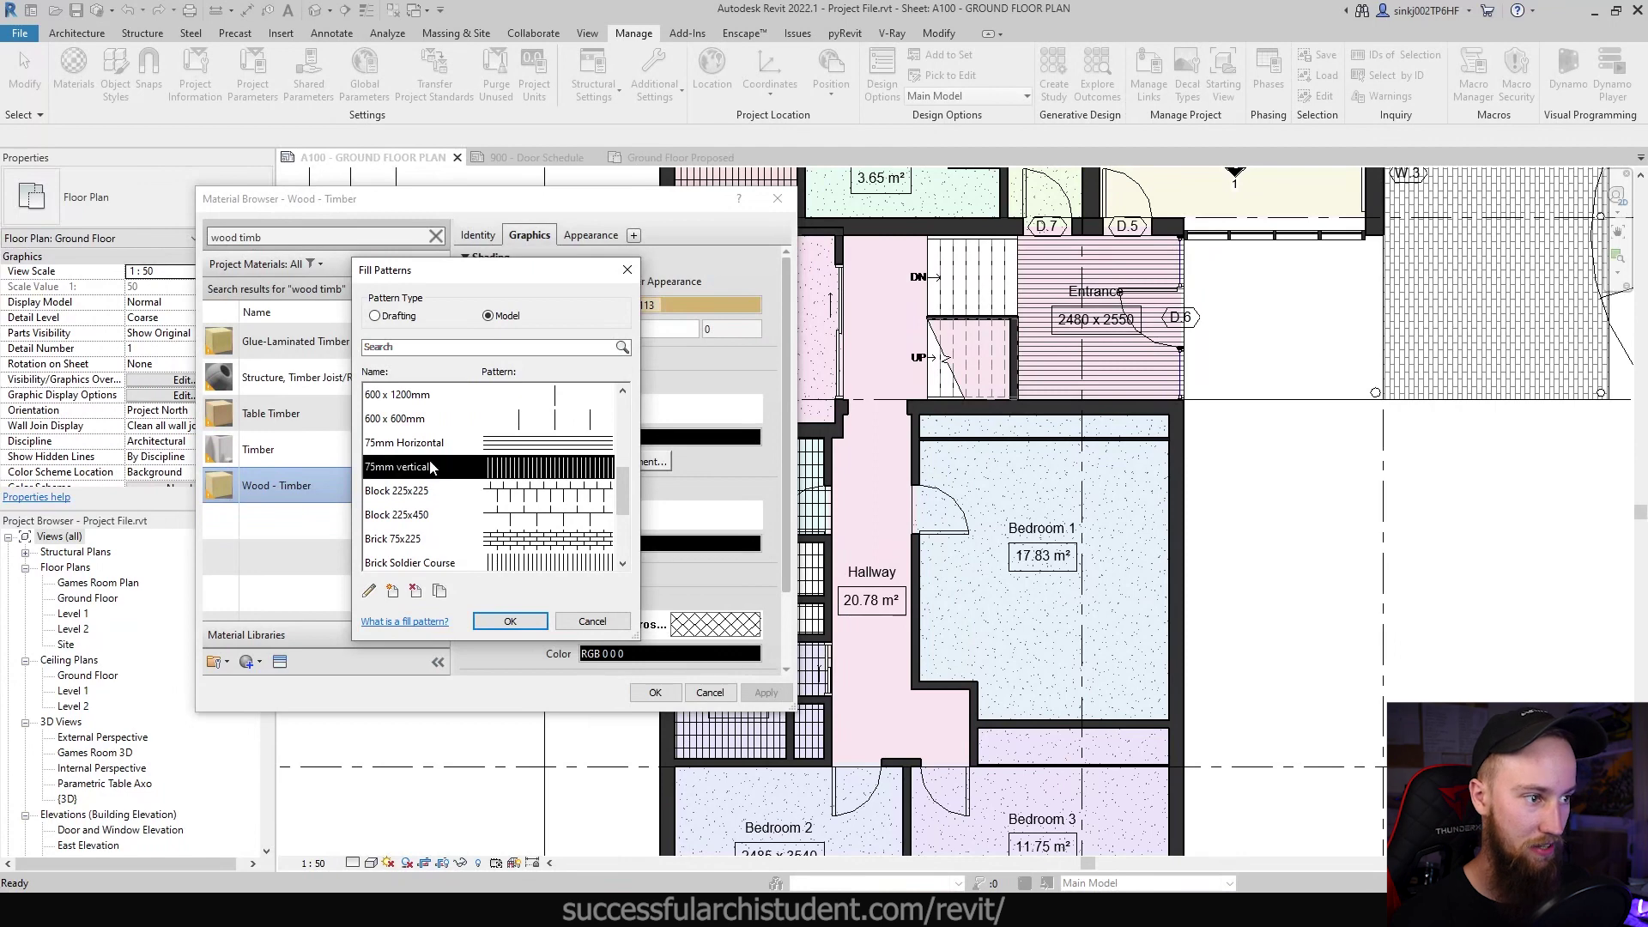
{"action": "left_click", "coordinate": [510, 621]}
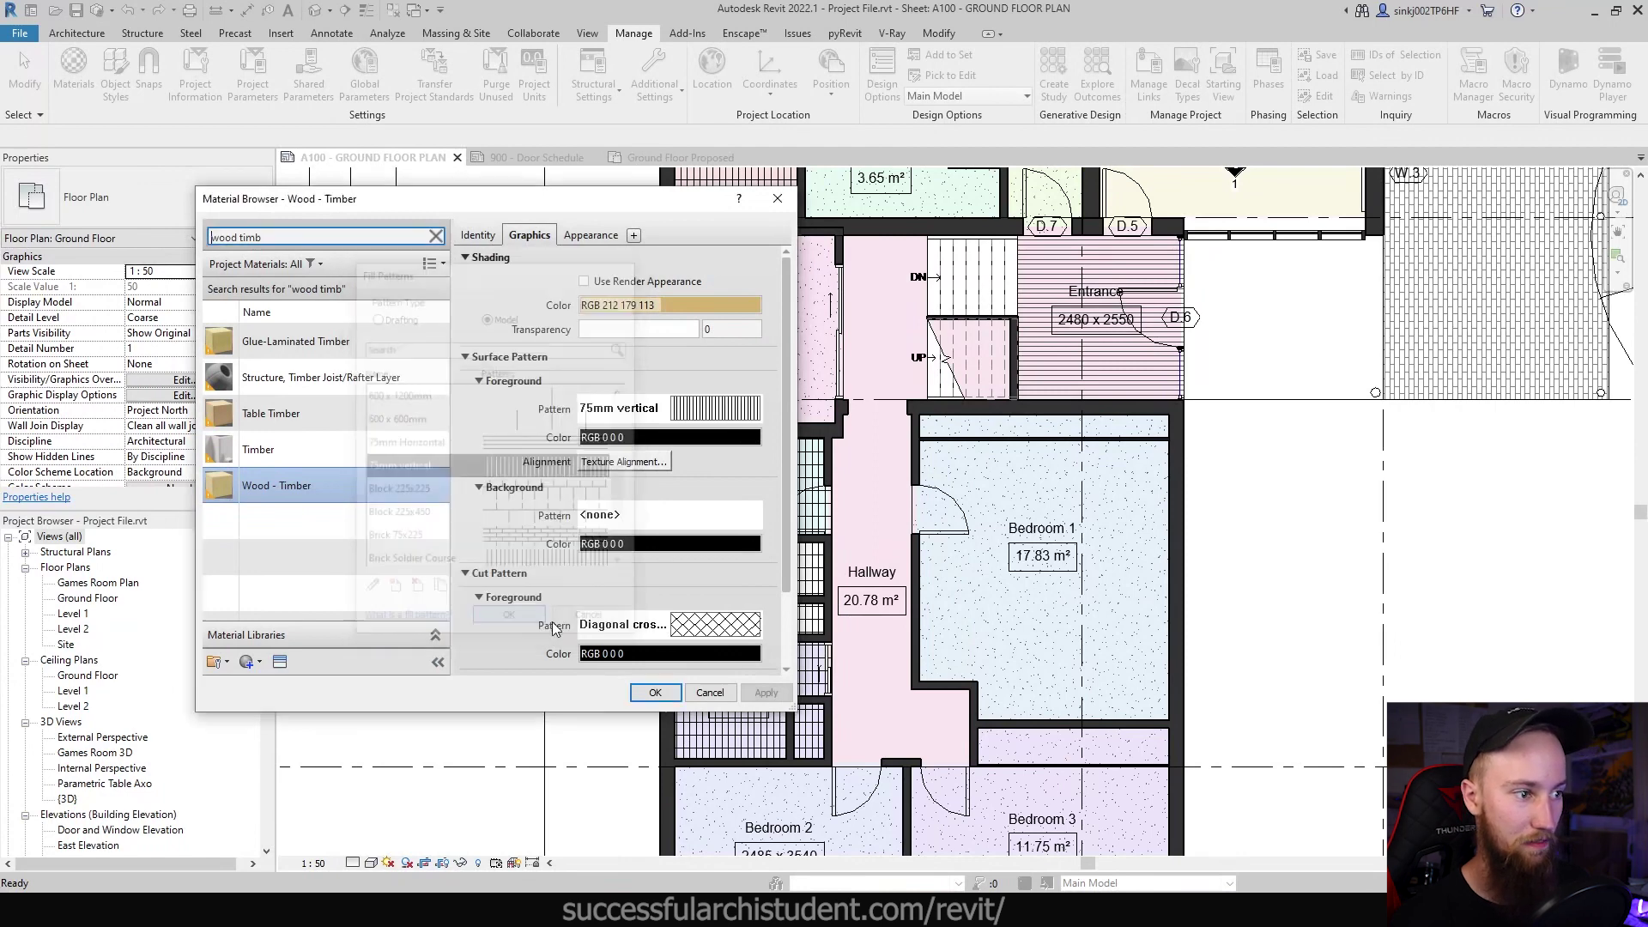
{"action": "left_click", "coordinate": [763, 692]}
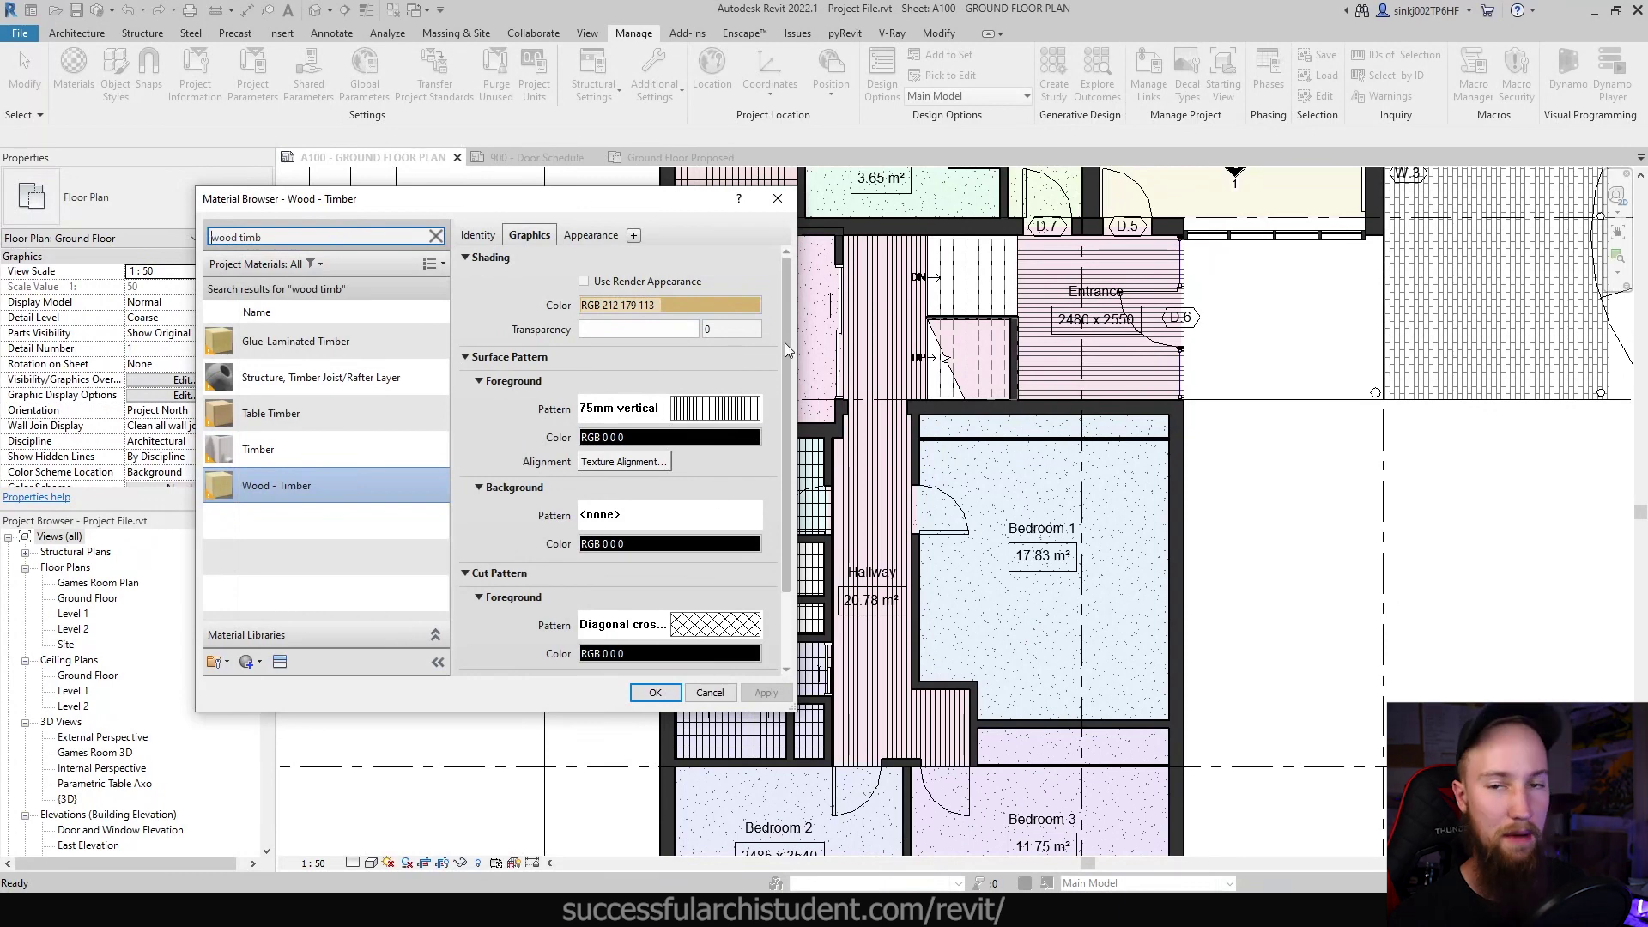
{"action": "left_click", "coordinate": [676, 410]}
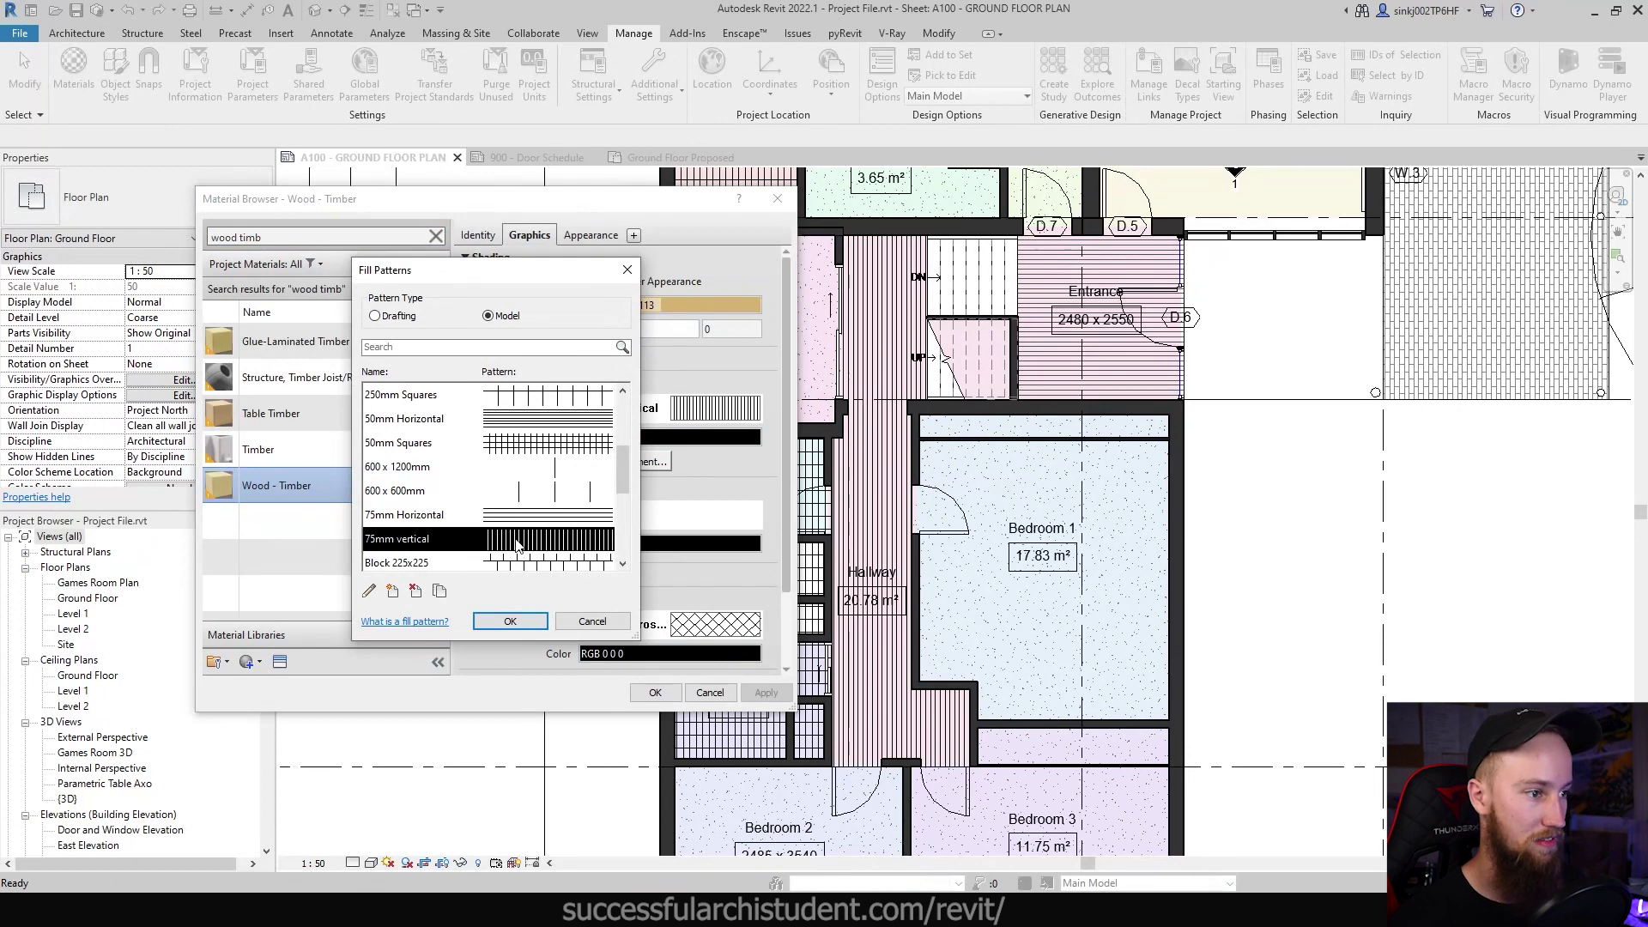
Step: Create a new 150mm Vertical fill pattern with 150 mm line spacing
{"action": "left_click", "coordinate": [439, 592]}
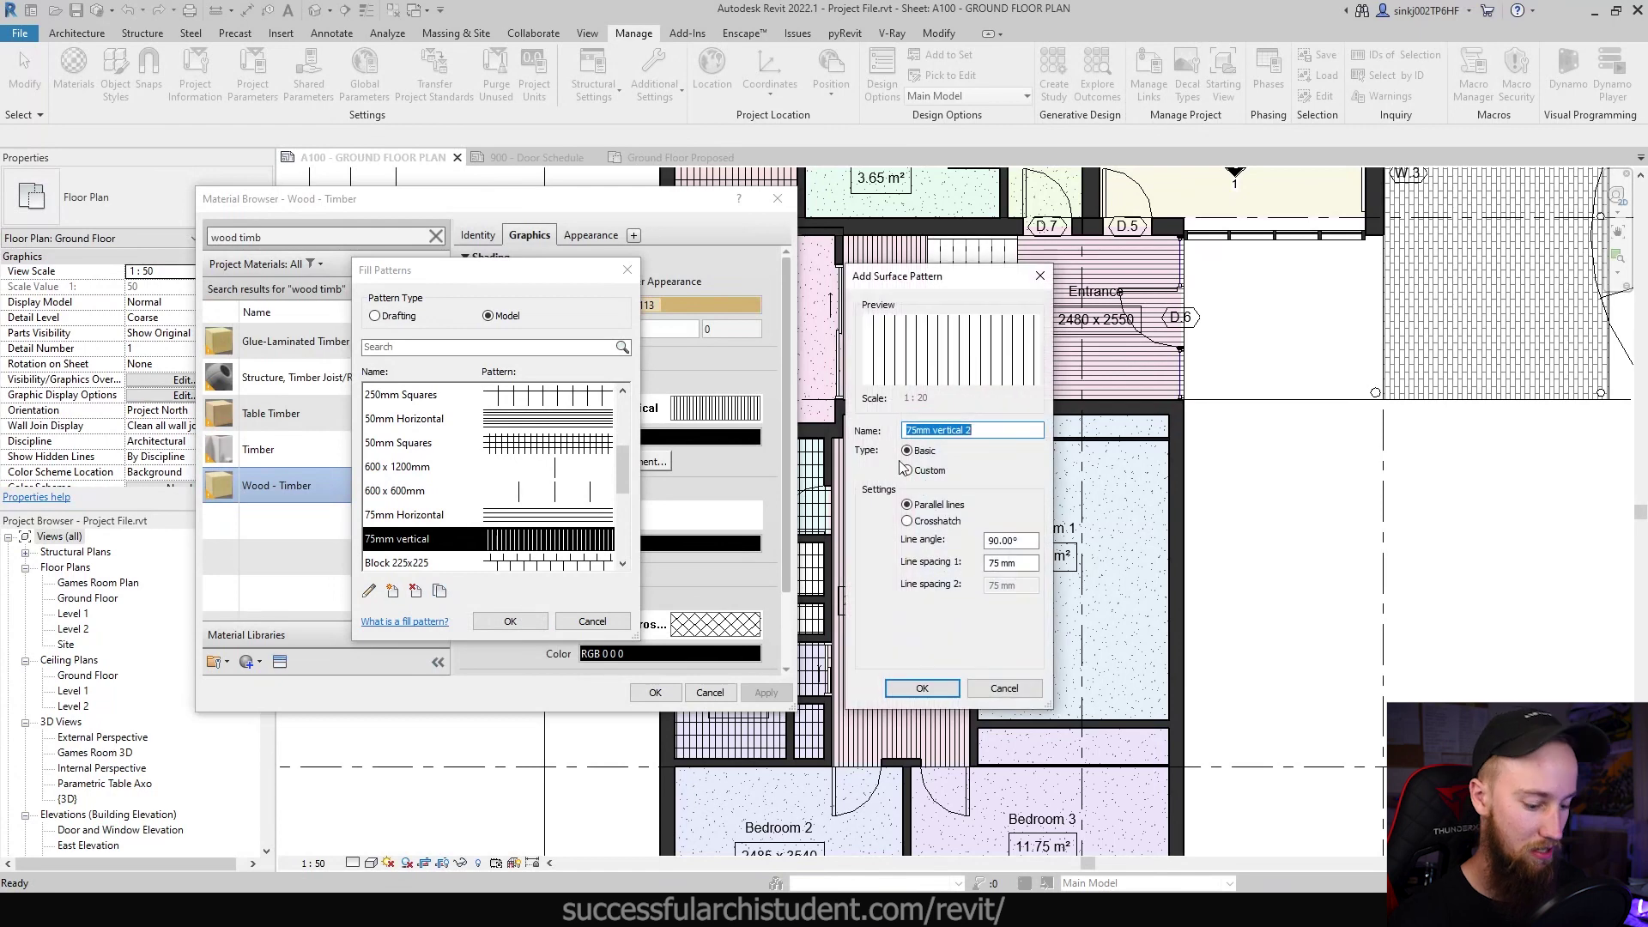
{"action": "type", "text": "150"}
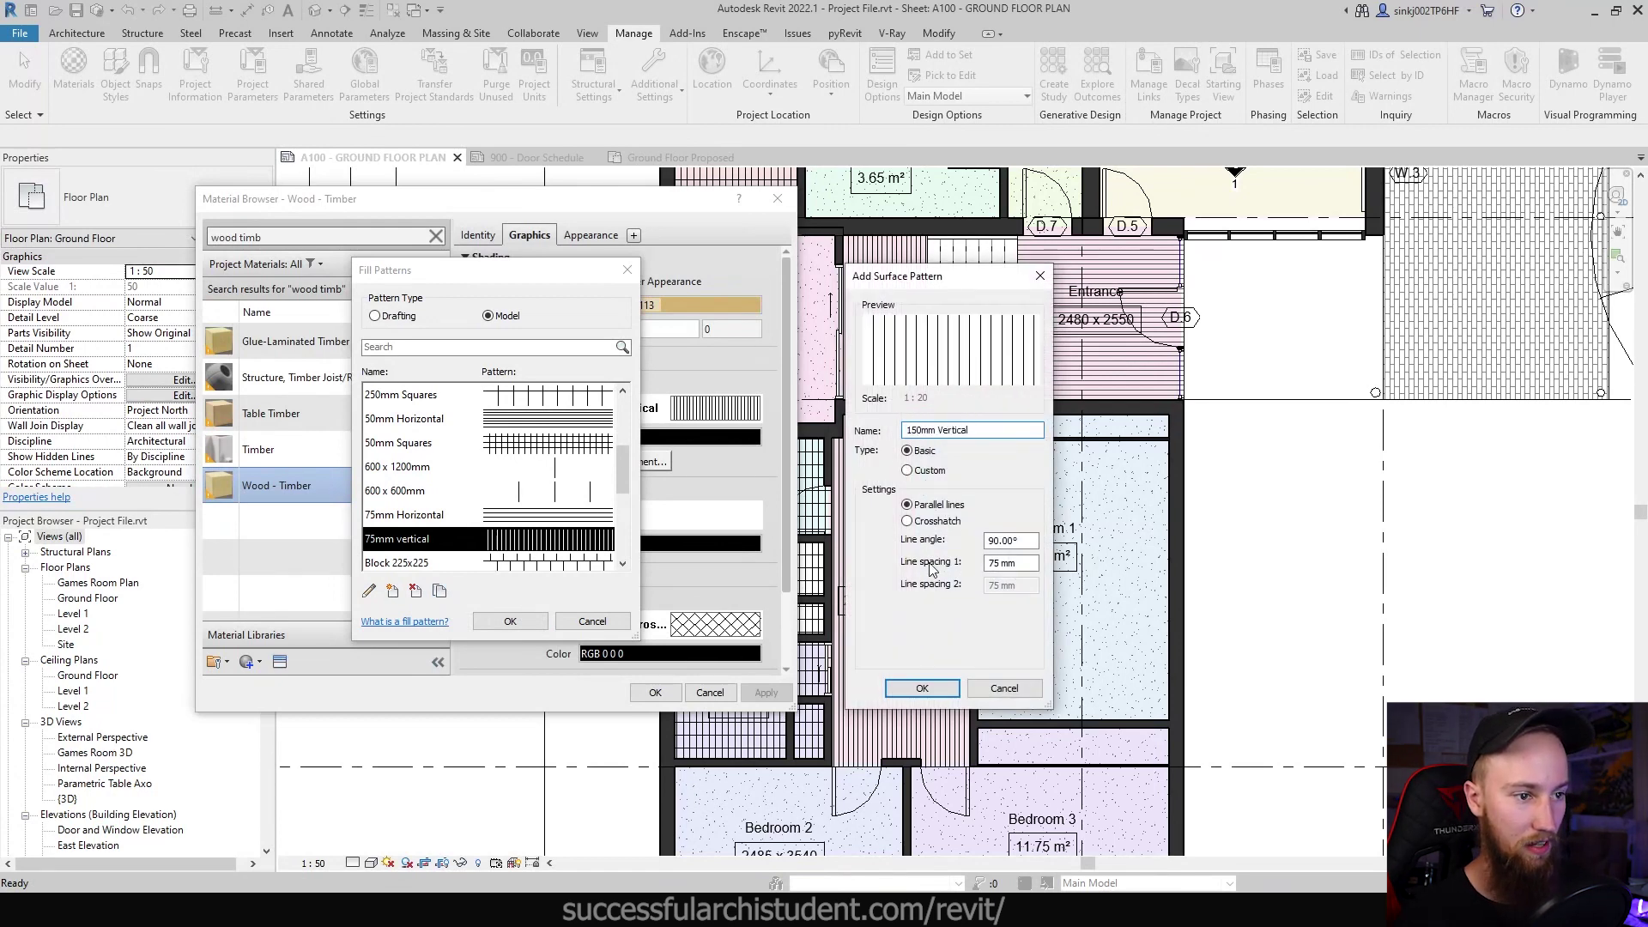
{"action": "left_click_drag", "start_coordinate": [1027, 562], "coordinate": [968, 565]}
{"action": "type", "text": "150"}
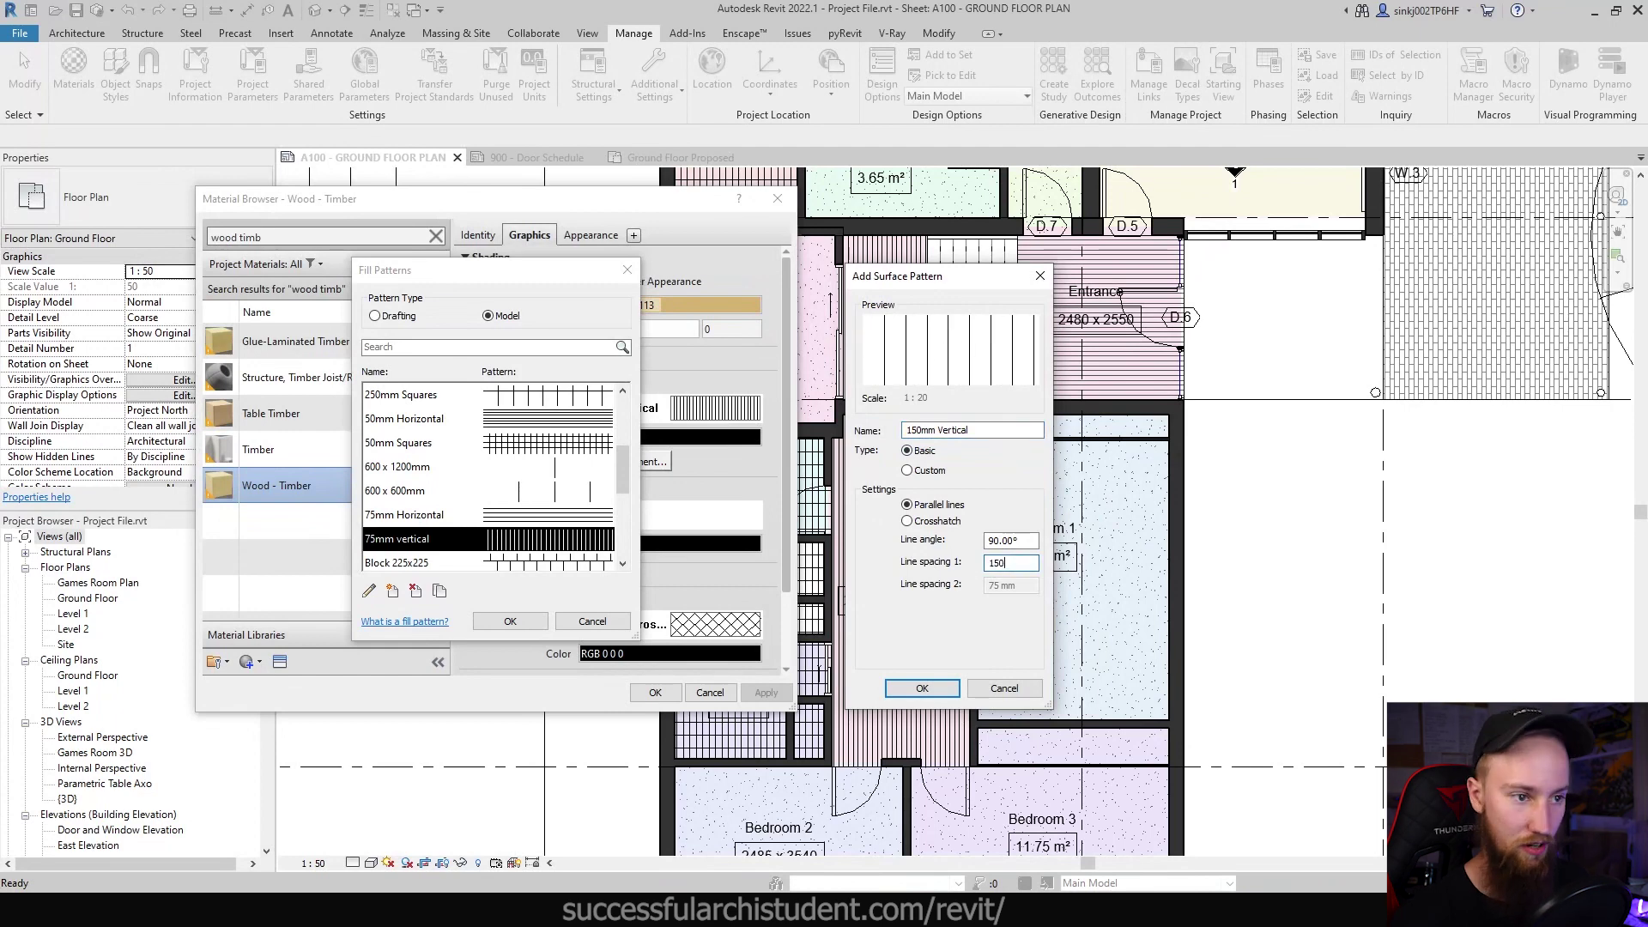
{"action": "left_click", "coordinate": [921, 688]}
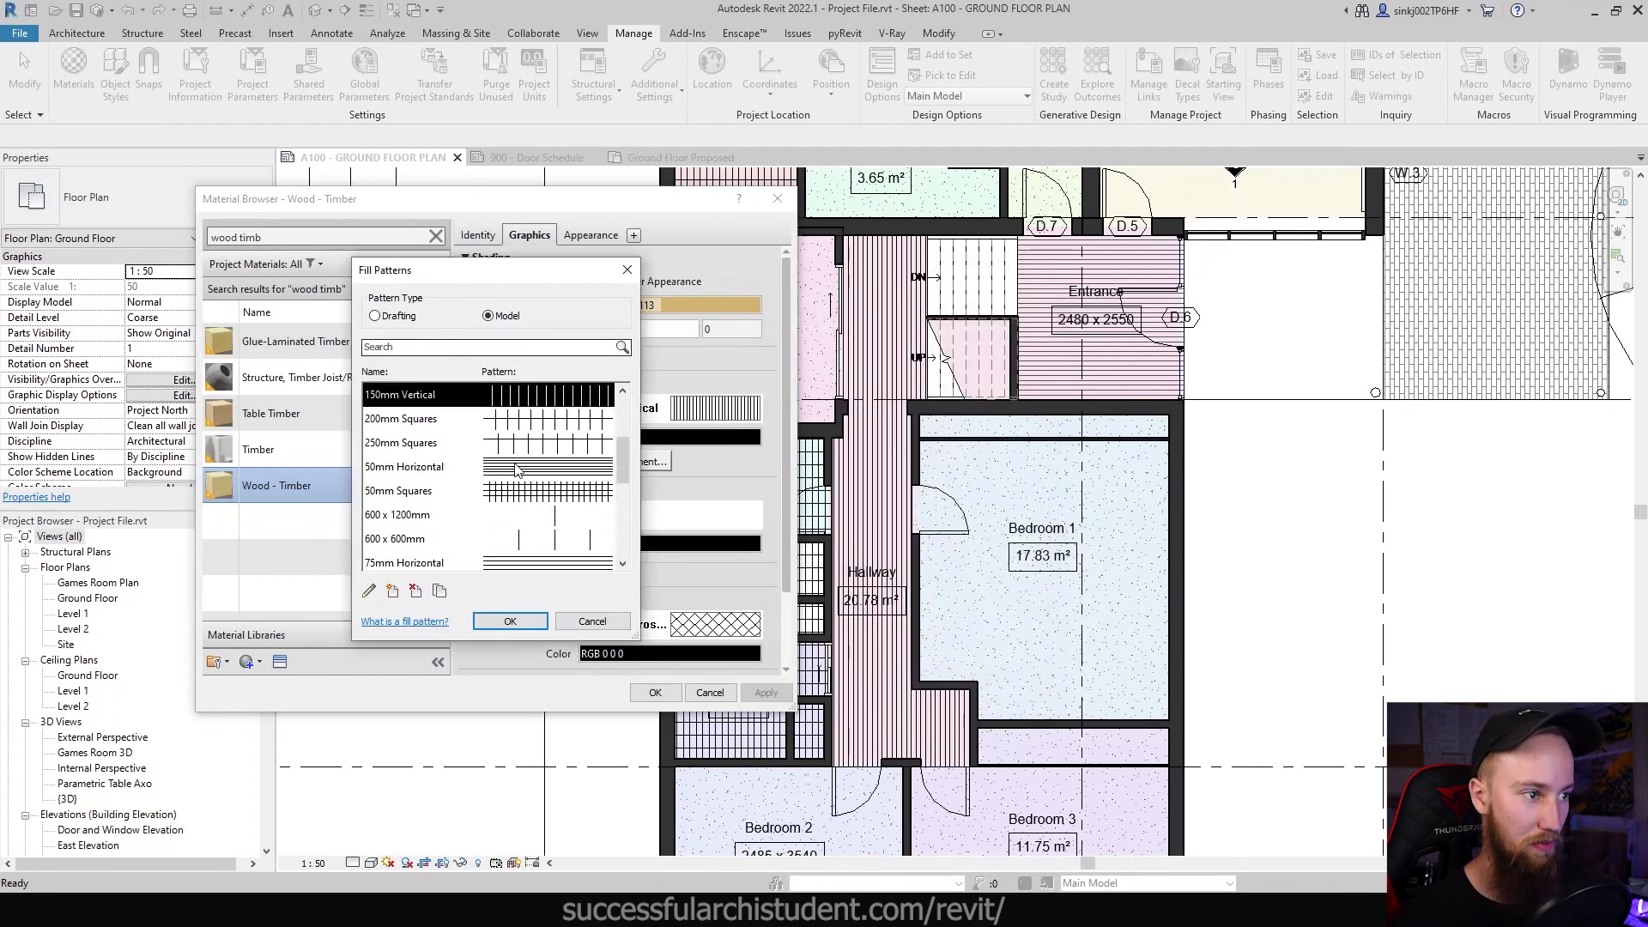
Step: Assign 150mm Vertical as the Wood - Timber surface pattern and apply it
{"action": "scroll", "coordinate": [517, 473], "scroll_direction": "up", "scroll_amount": 1}
{"action": "left_click", "coordinate": [510, 620]}
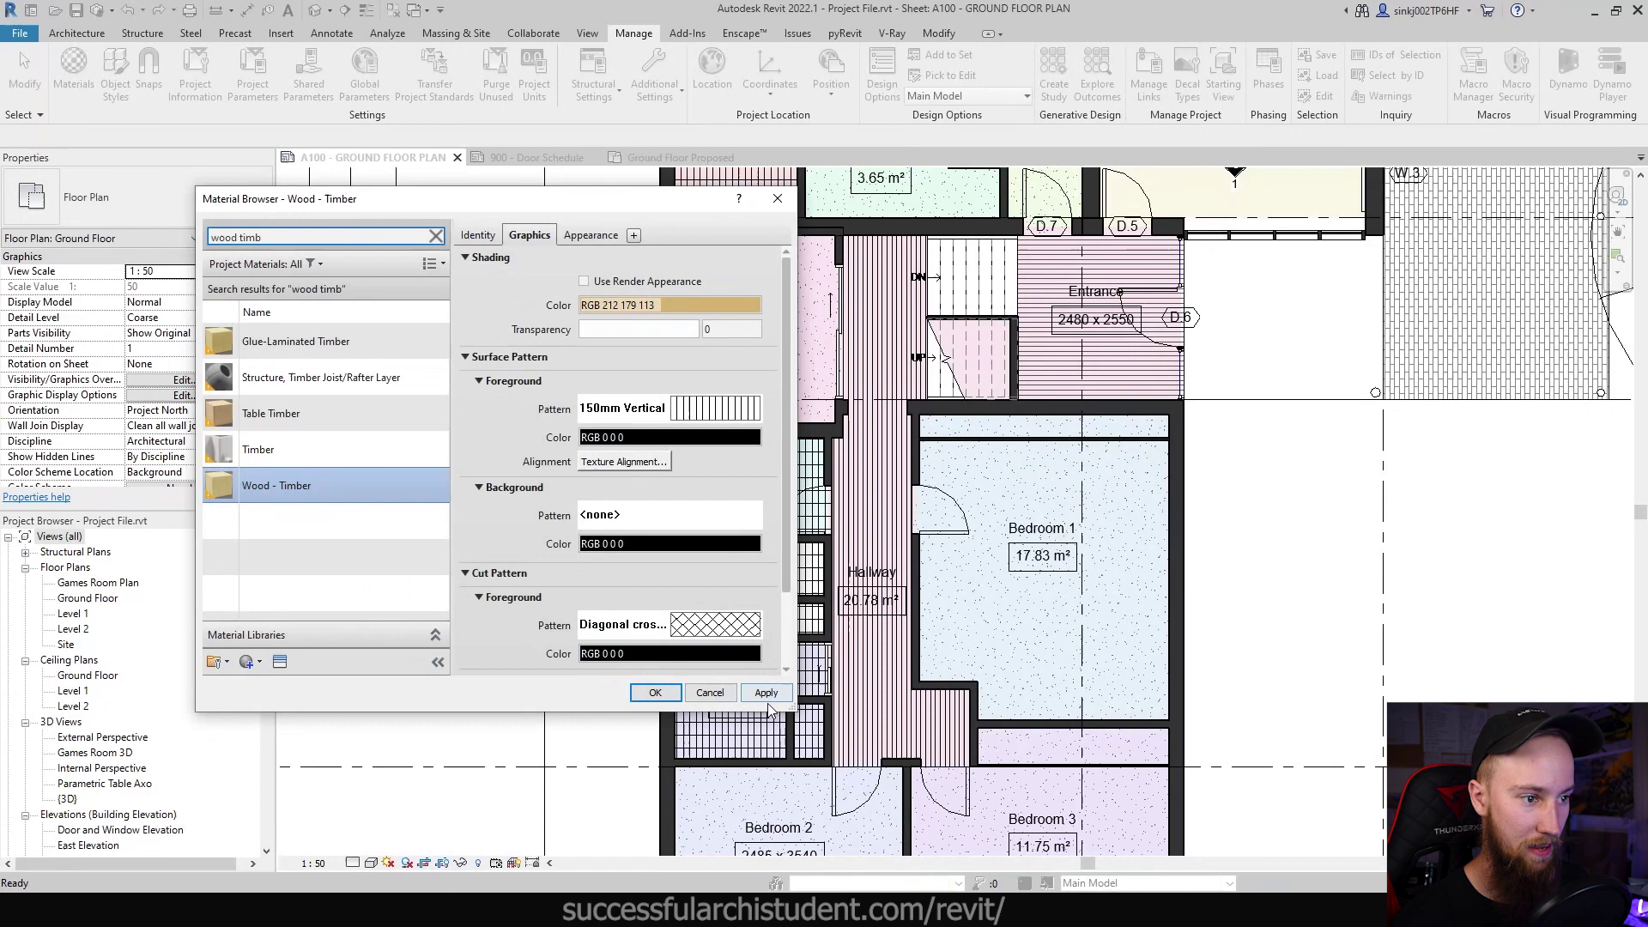
{"action": "left_click", "coordinate": [766, 693]}
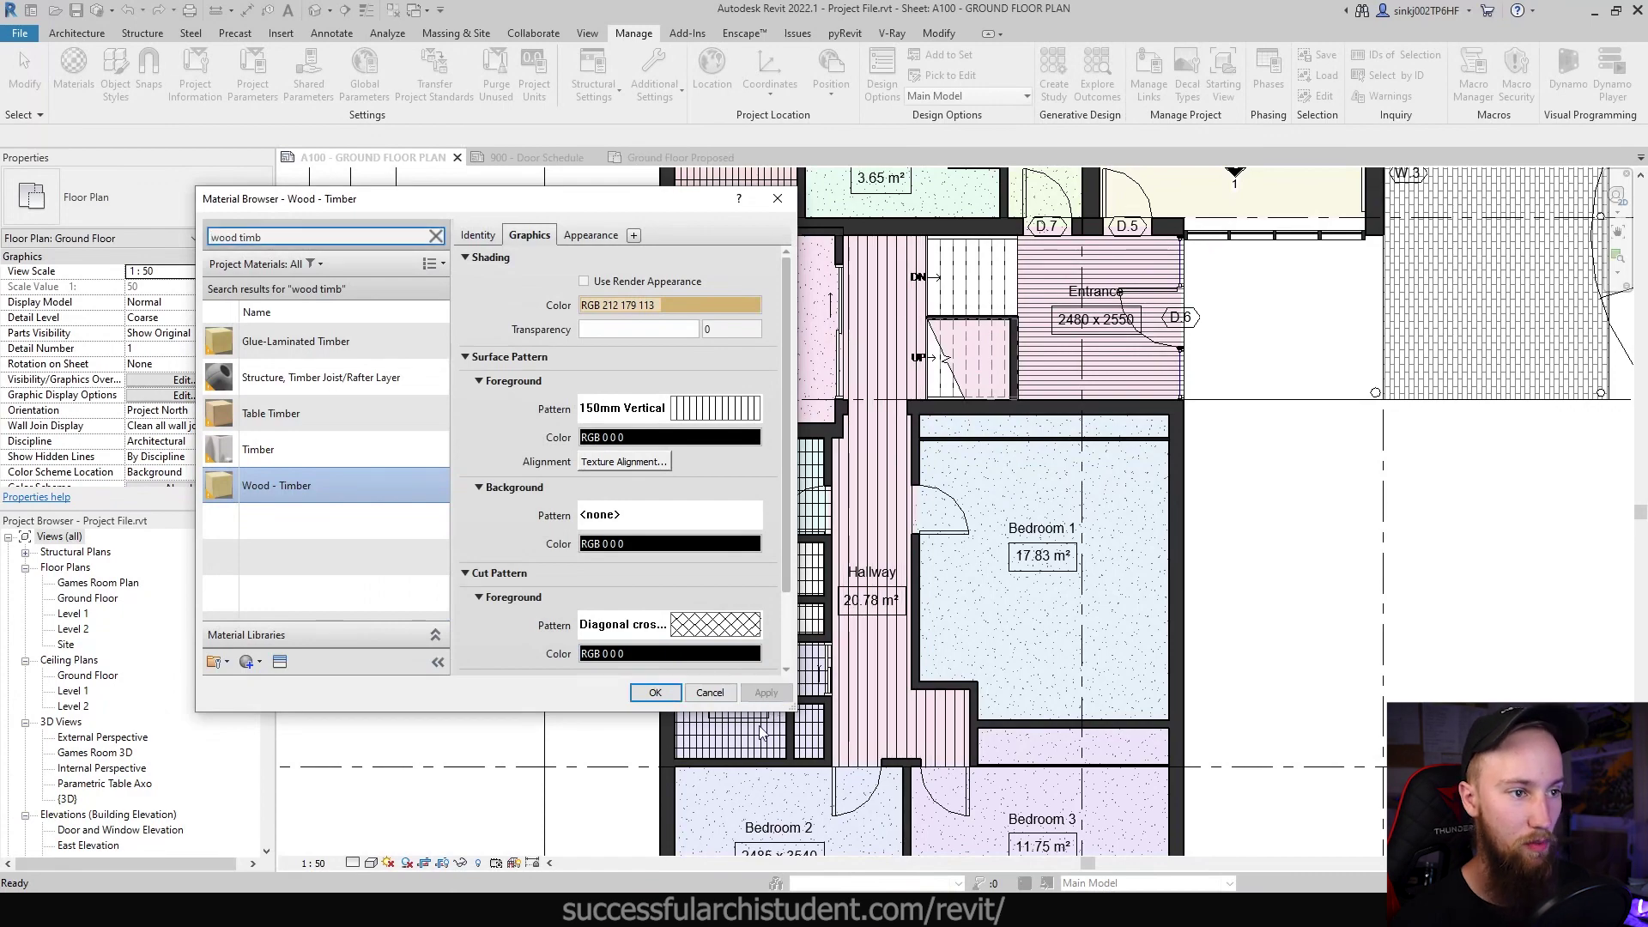
Step: Close the Material Browser and pan around the plan to inspect the hallway's 150mm board lines
{"action": "left_click", "coordinate": [654, 692]}
{"action": "middle_click_drag", "start_coordinate": [1037, 456], "coordinate": [1007, 577]}
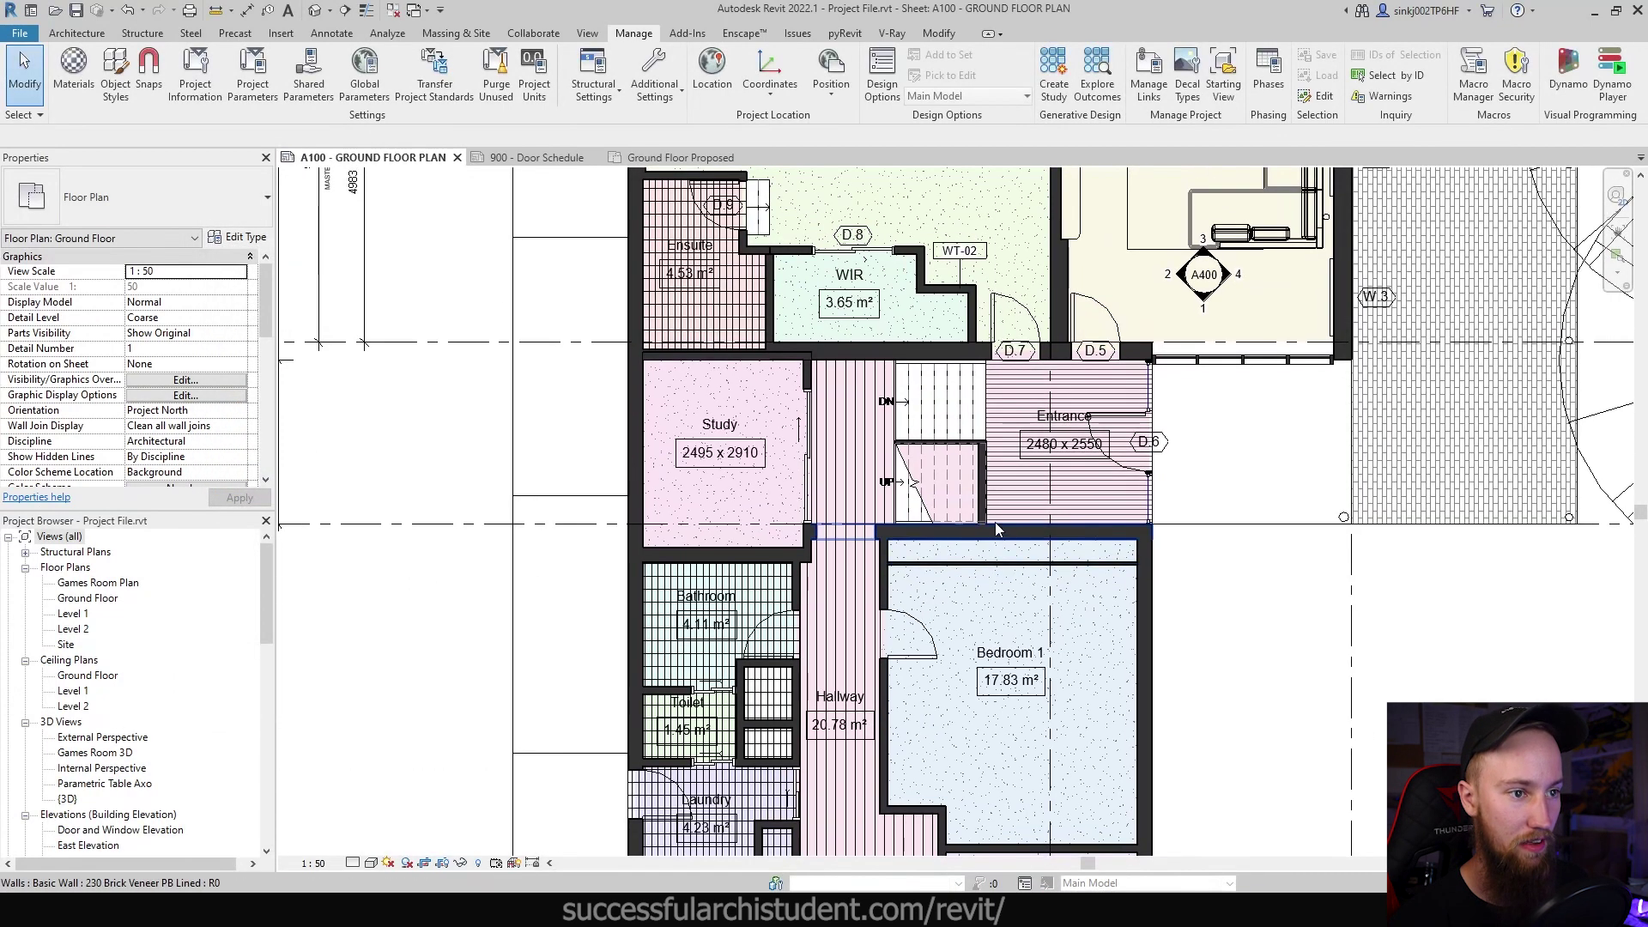
{"action": "middle_click_drag", "start_coordinate": [1106, 440], "coordinate": [1059, 622]}
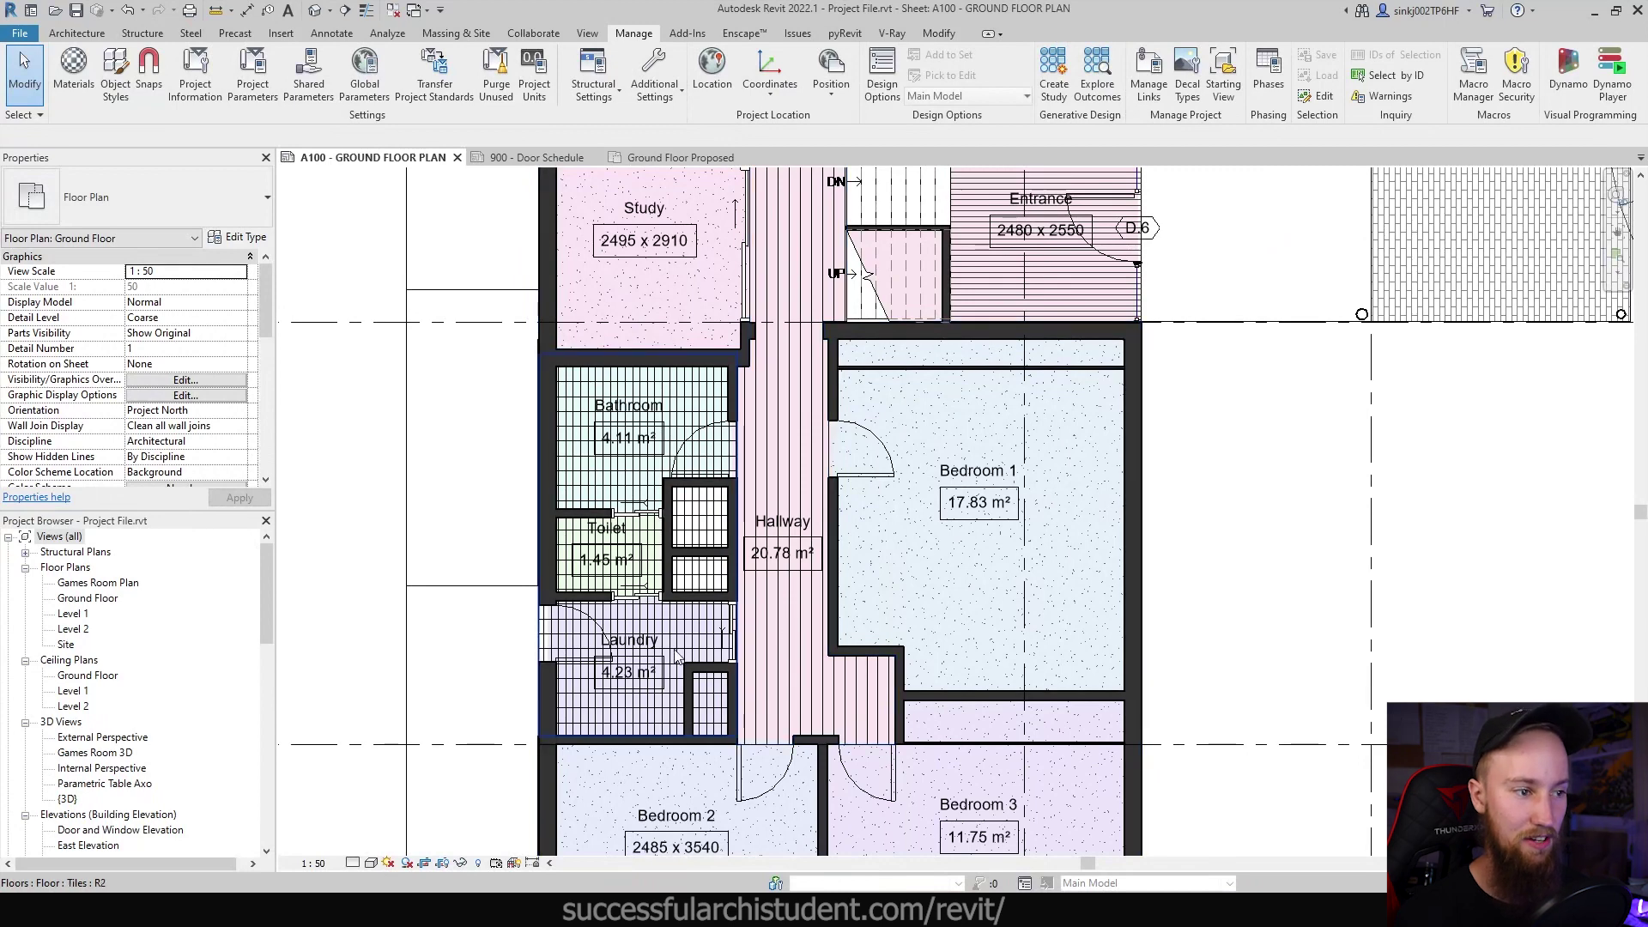
{"action": "scroll", "coordinate": [675, 650], "scroll_direction": "up", "scroll_amount": 2}
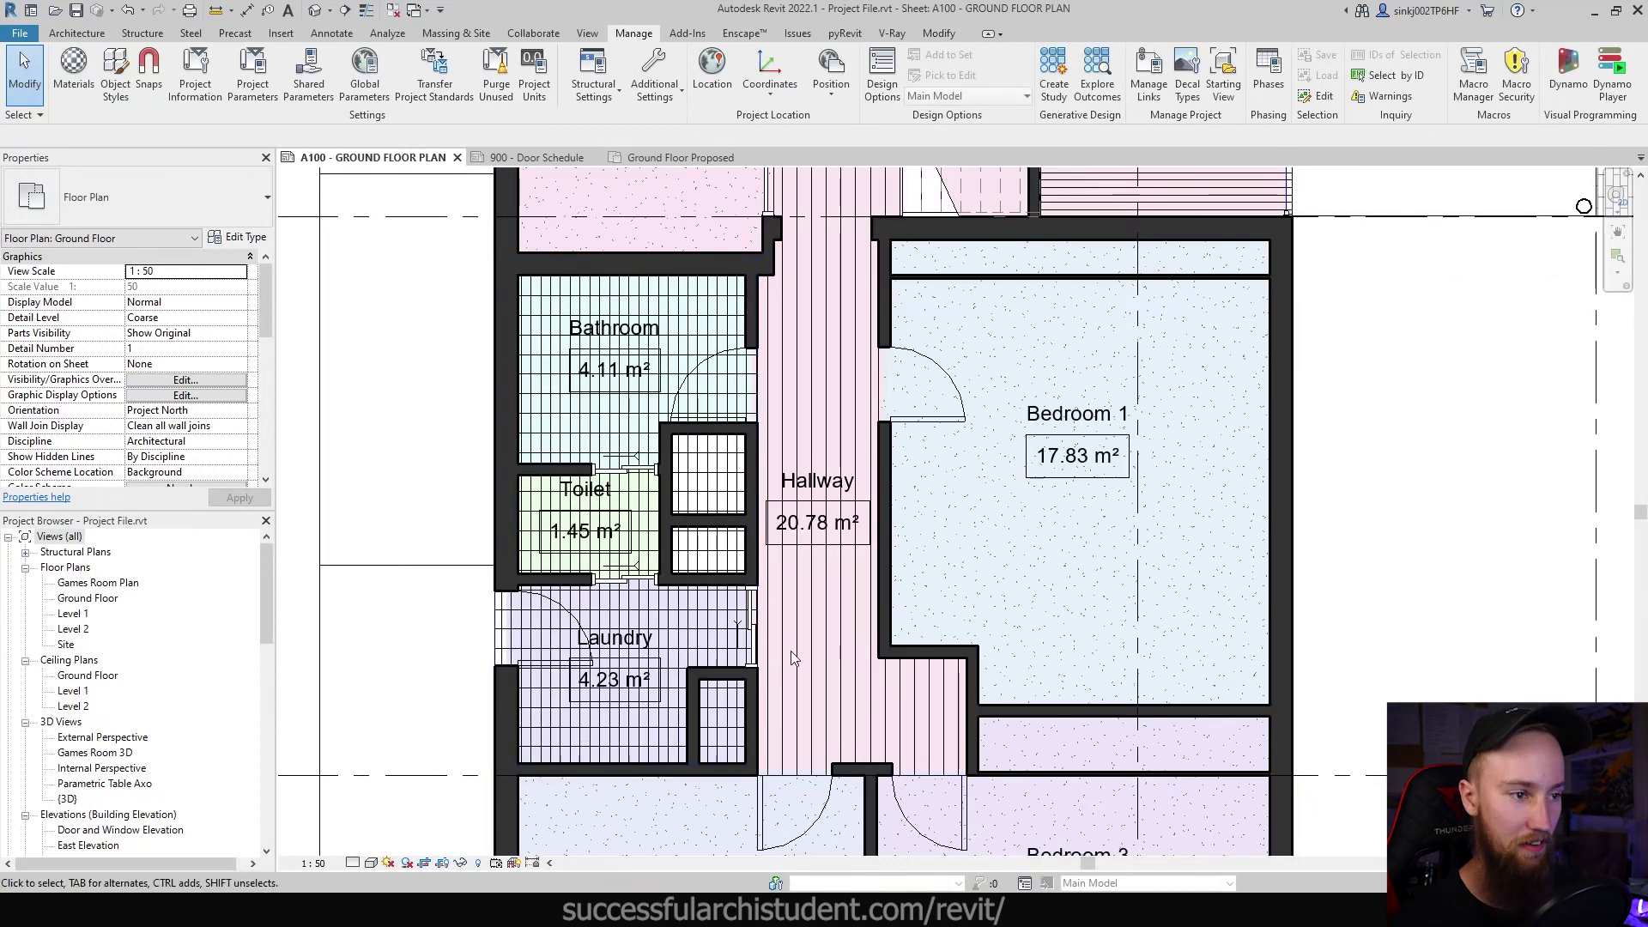
{"action": "scroll", "coordinate": [790, 650], "scroll_direction": "down", "scroll_amount": 5}
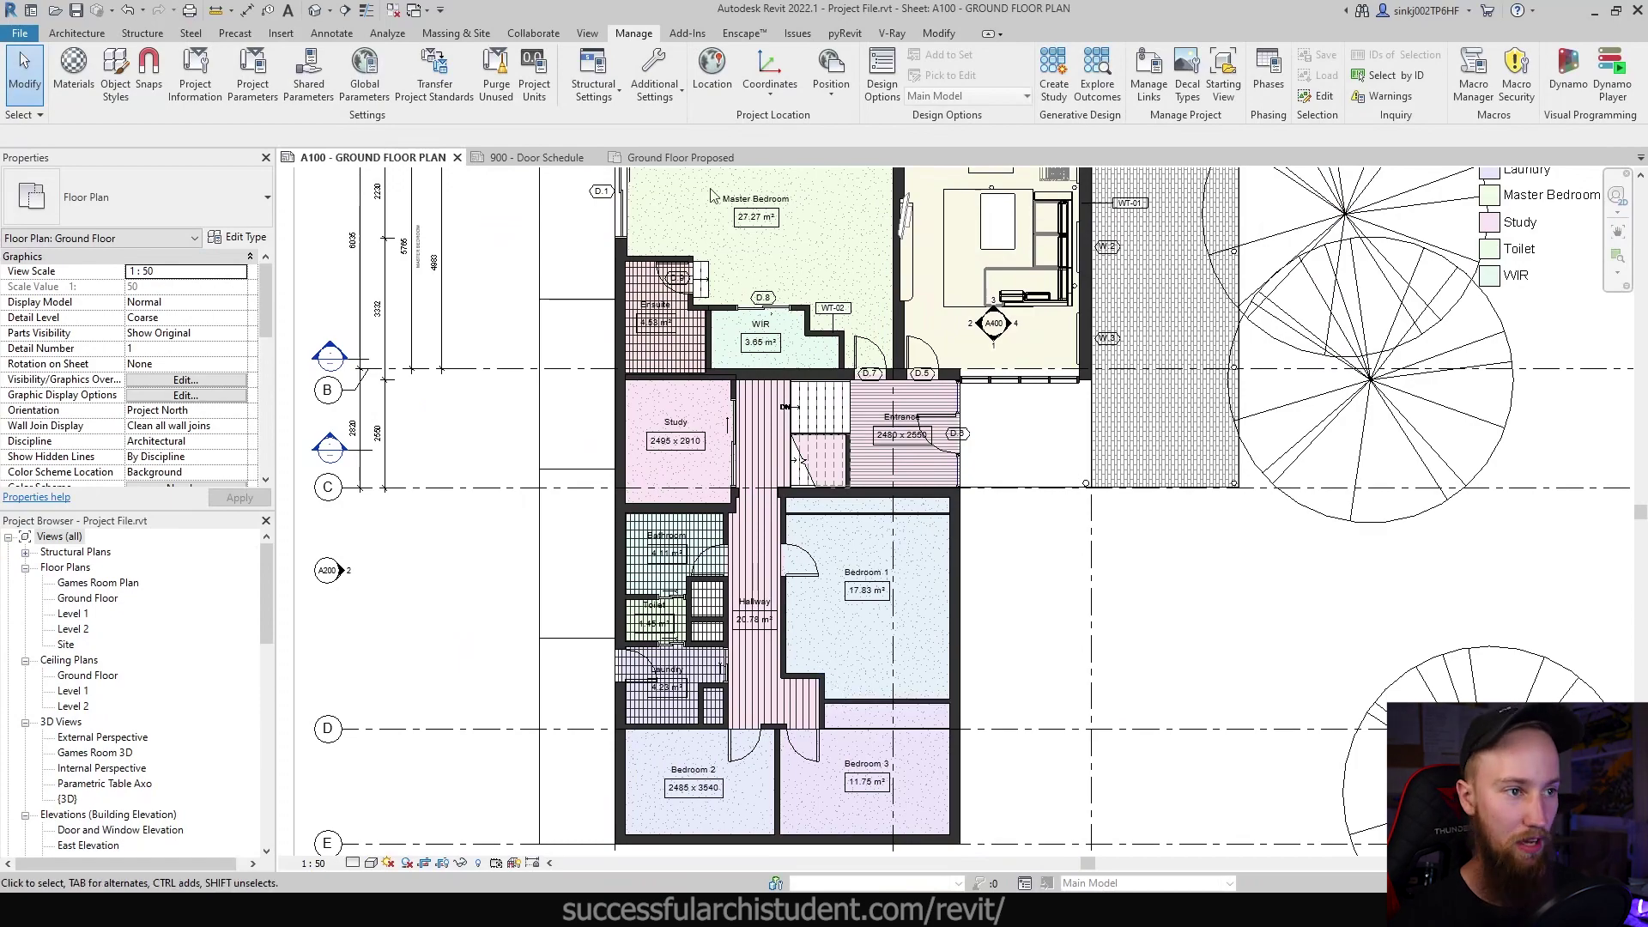
{"action": "scroll", "coordinate": [735, 214], "scroll_direction": "up", "scroll_amount": 6}
{"action": "scroll", "coordinate": [828, 307], "scroll_direction": "down", "scroll_amount": 5}
{"action": "middle_click_drag", "start_coordinate": [883, 450], "coordinate": [872, 357]}
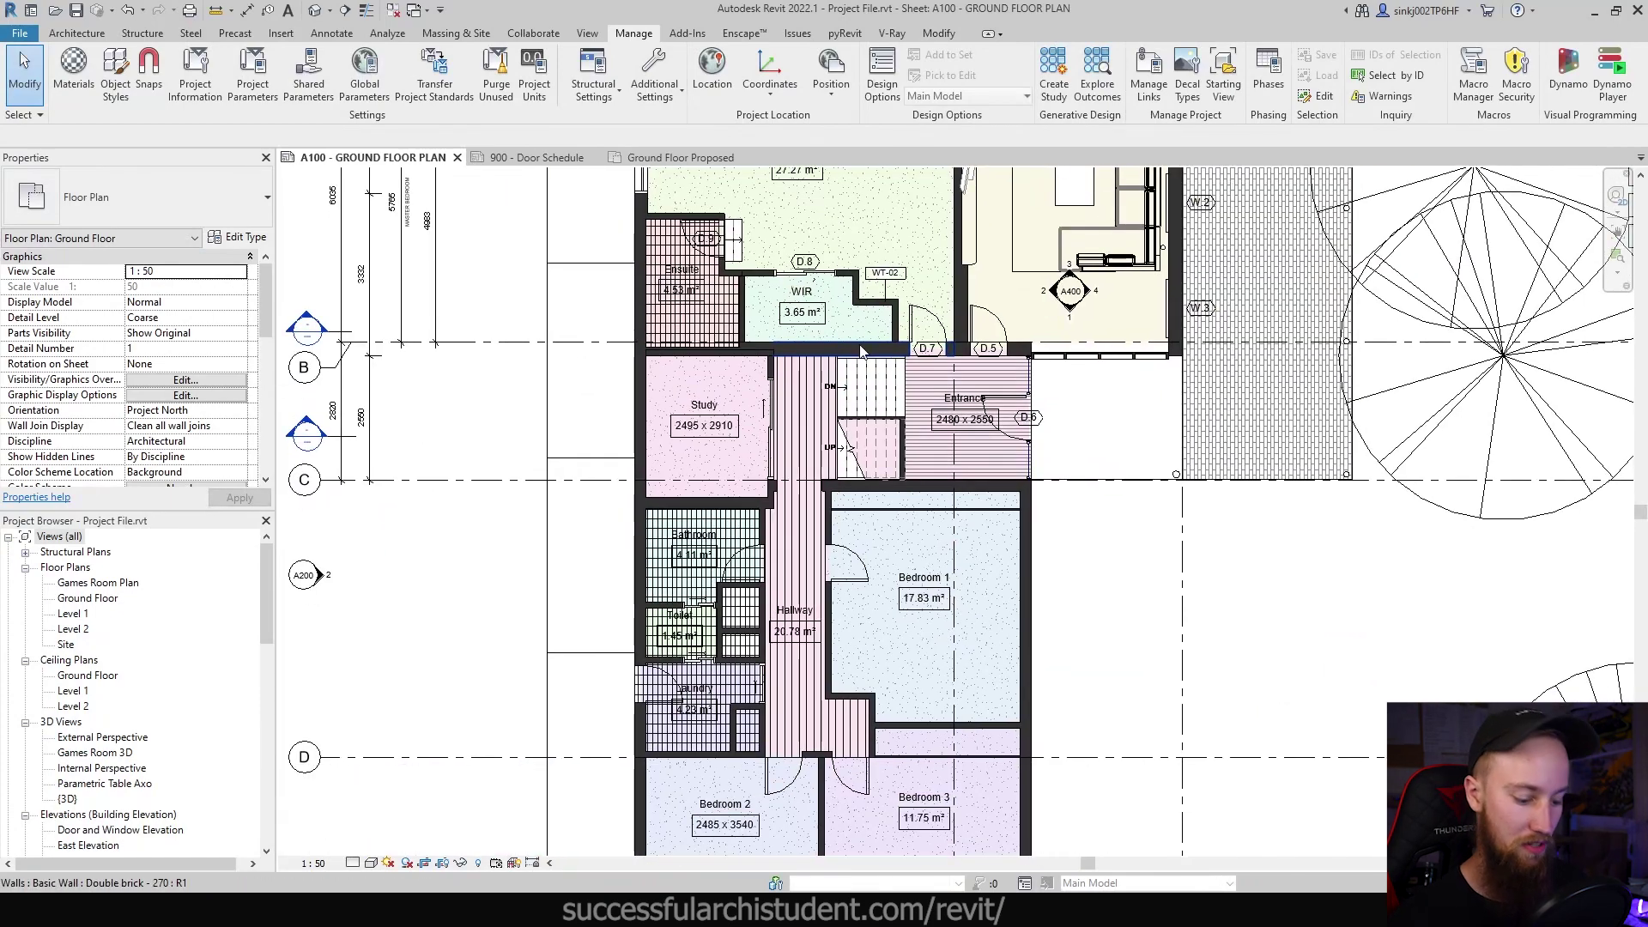
Step: Open Visibility/Graphic Overrides with VV and select the Floors category
{"action": "key", "text": "v"}
{"action": "key", "text": "v"}
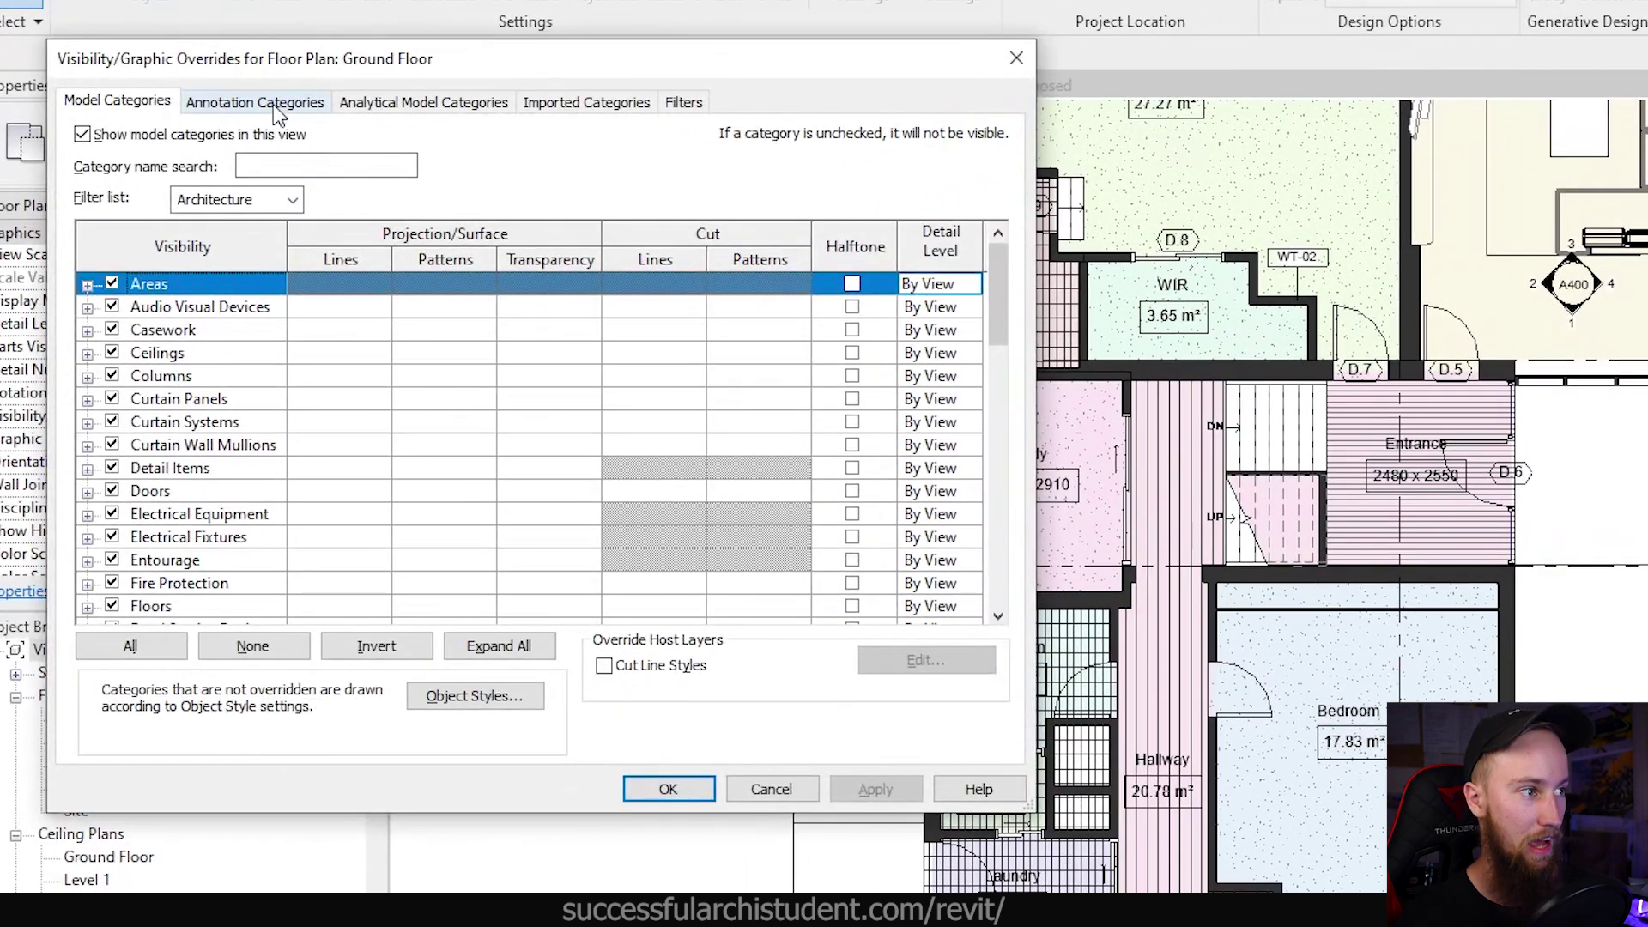
{"action": "left_click", "coordinate": [217, 333]}
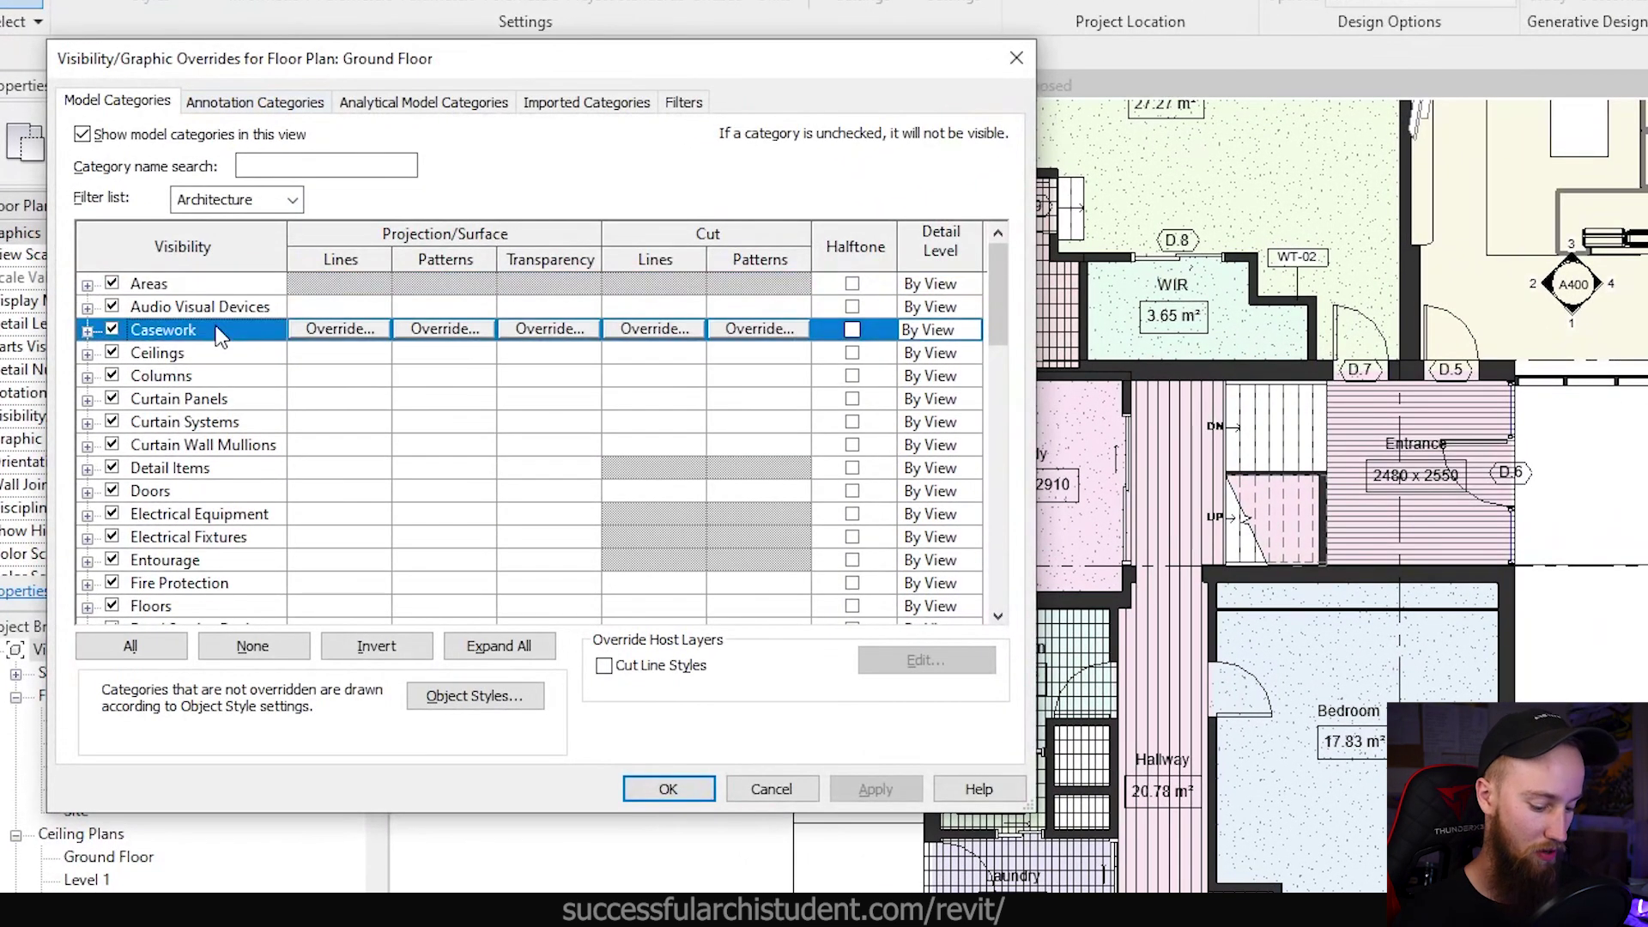
{"action": "key", "text": "f"}
{"action": "key", "text": "l"}
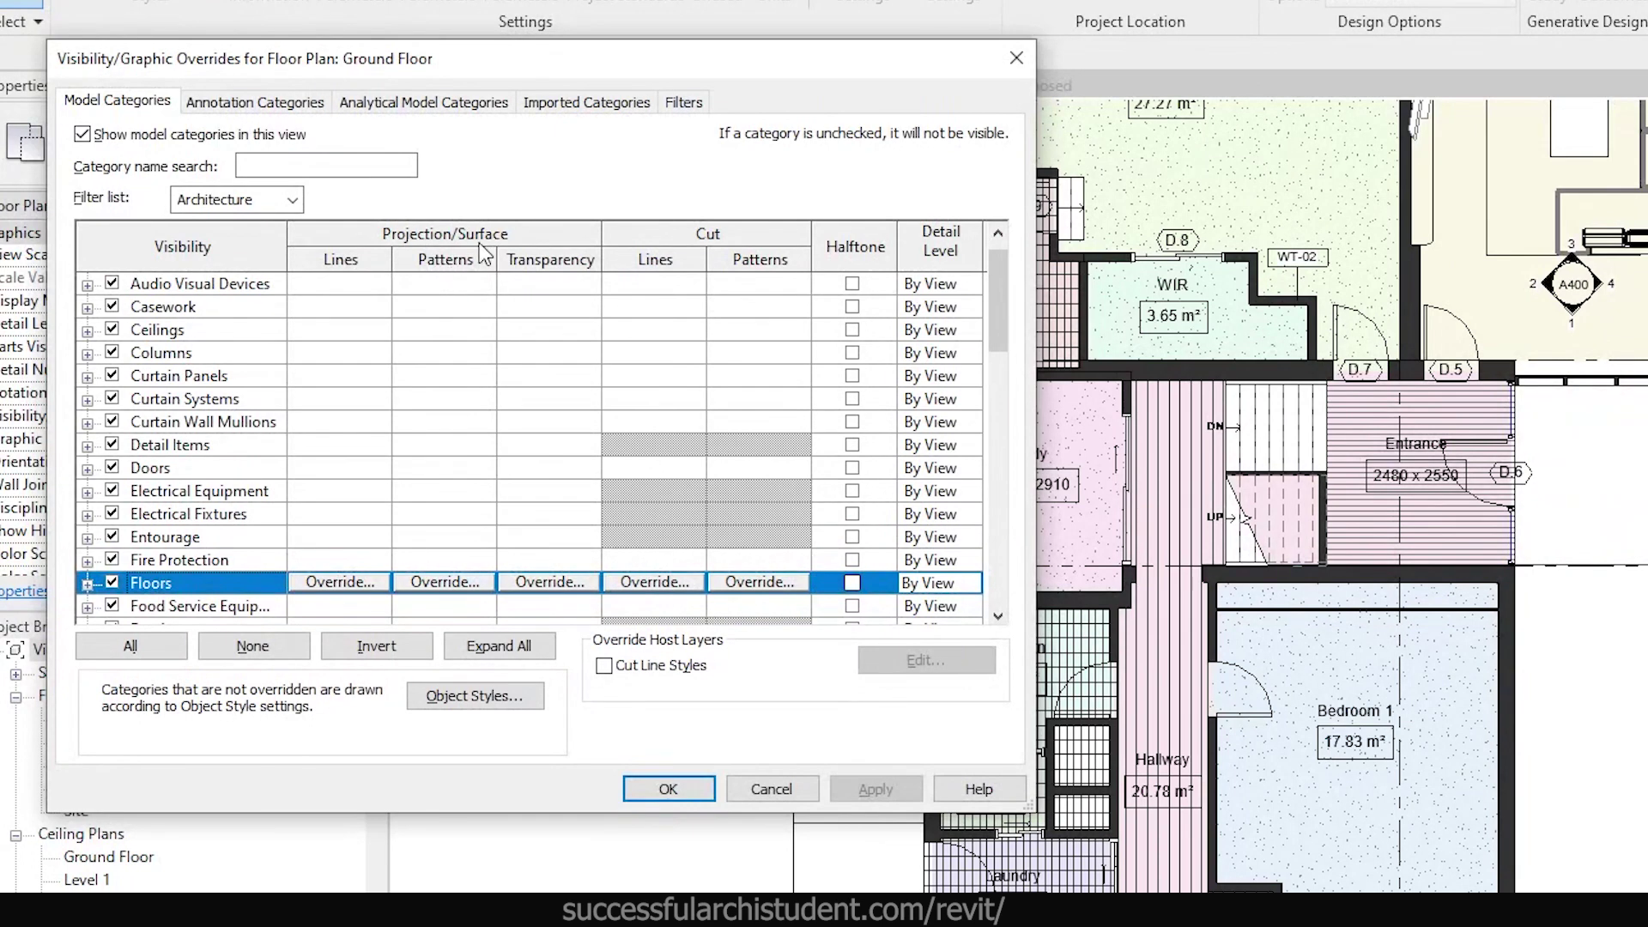
Step: Set the Floors surface pattern foreground colour to light grey (RGB 178) and apply
{"action": "left_click", "coordinate": [447, 581]}
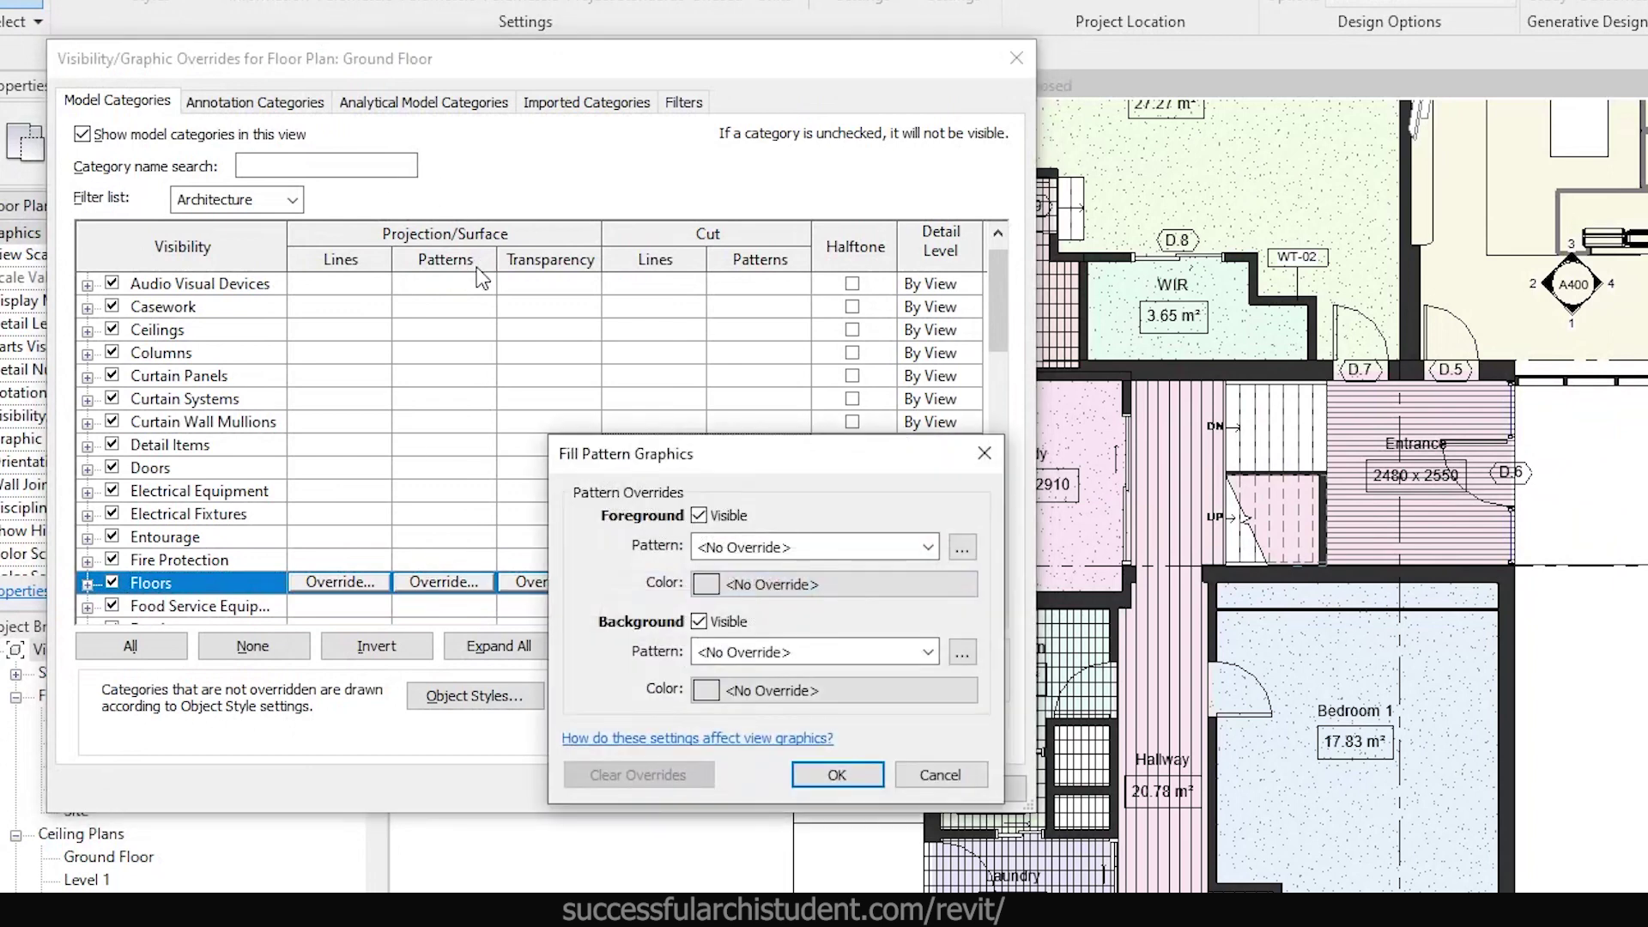
{"action": "left_click", "coordinate": [772, 593]}
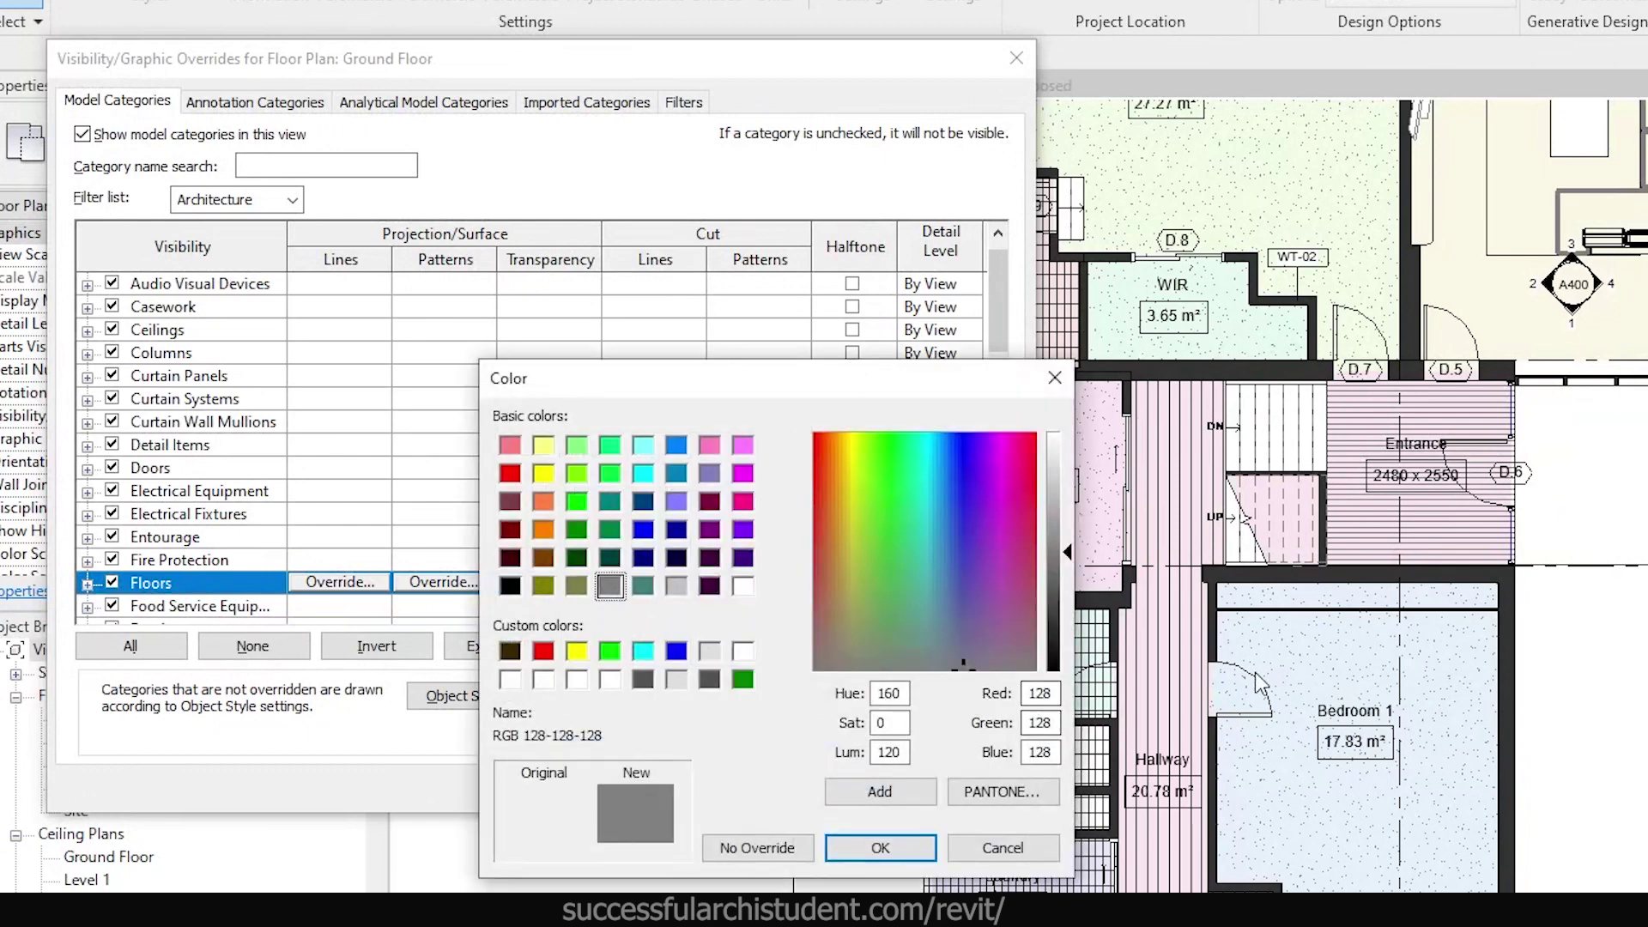
{"action": "left_click", "coordinate": [1059, 525]}
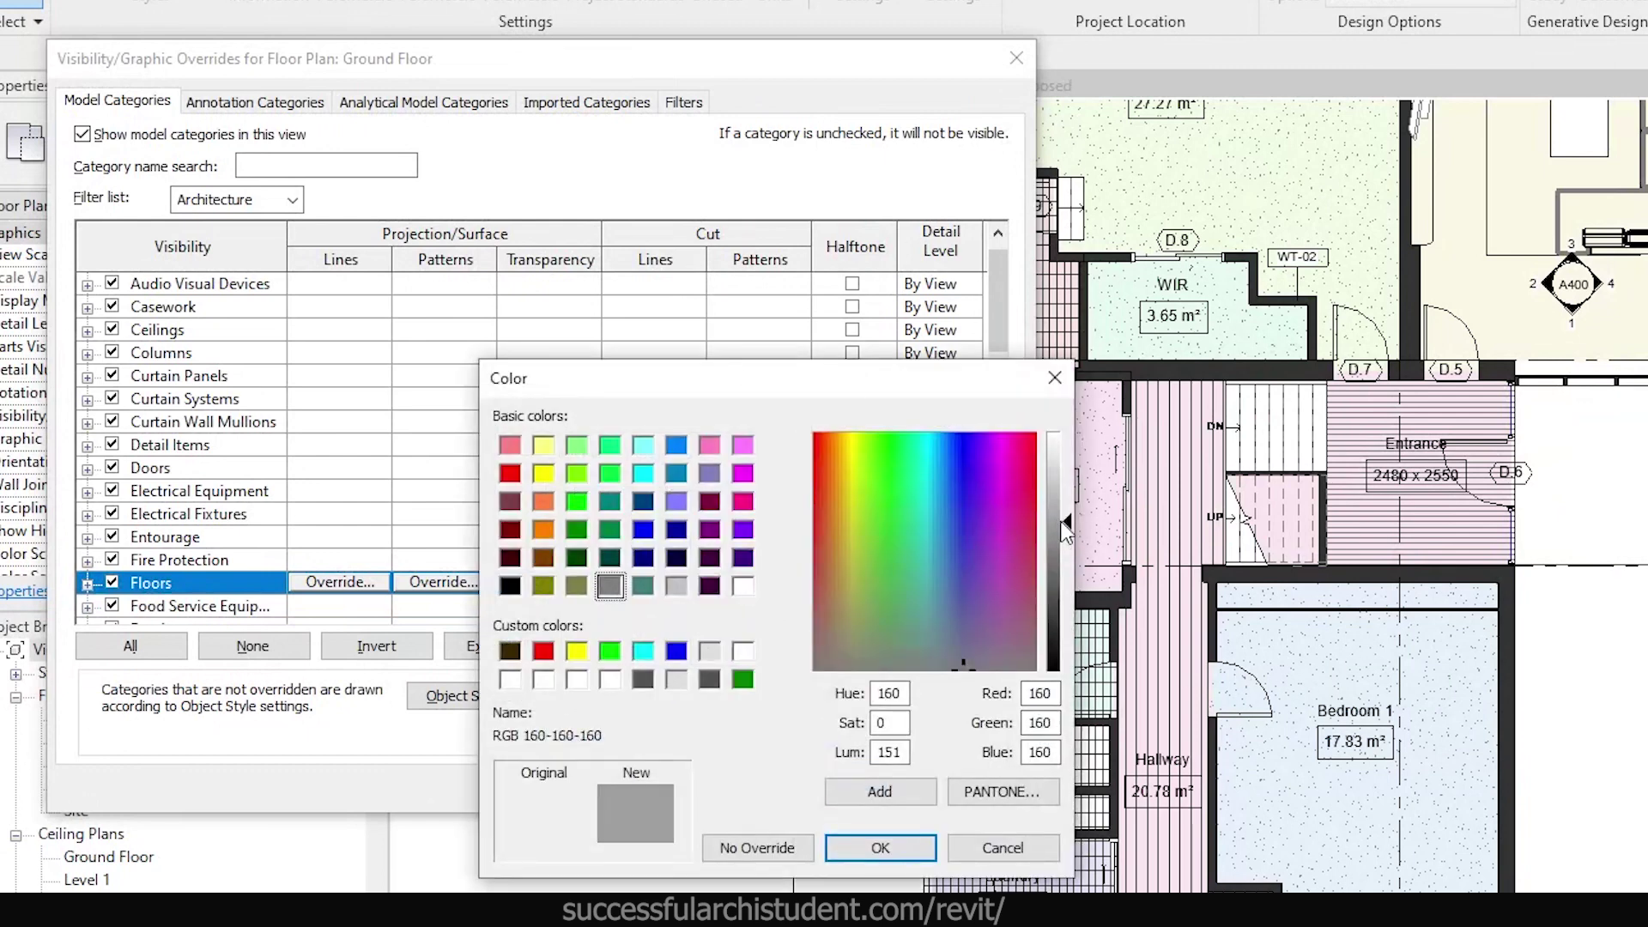
{"action": "left_click", "coordinate": [677, 678]}
{"action": "left_click", "coordinate": [1064, 498]}
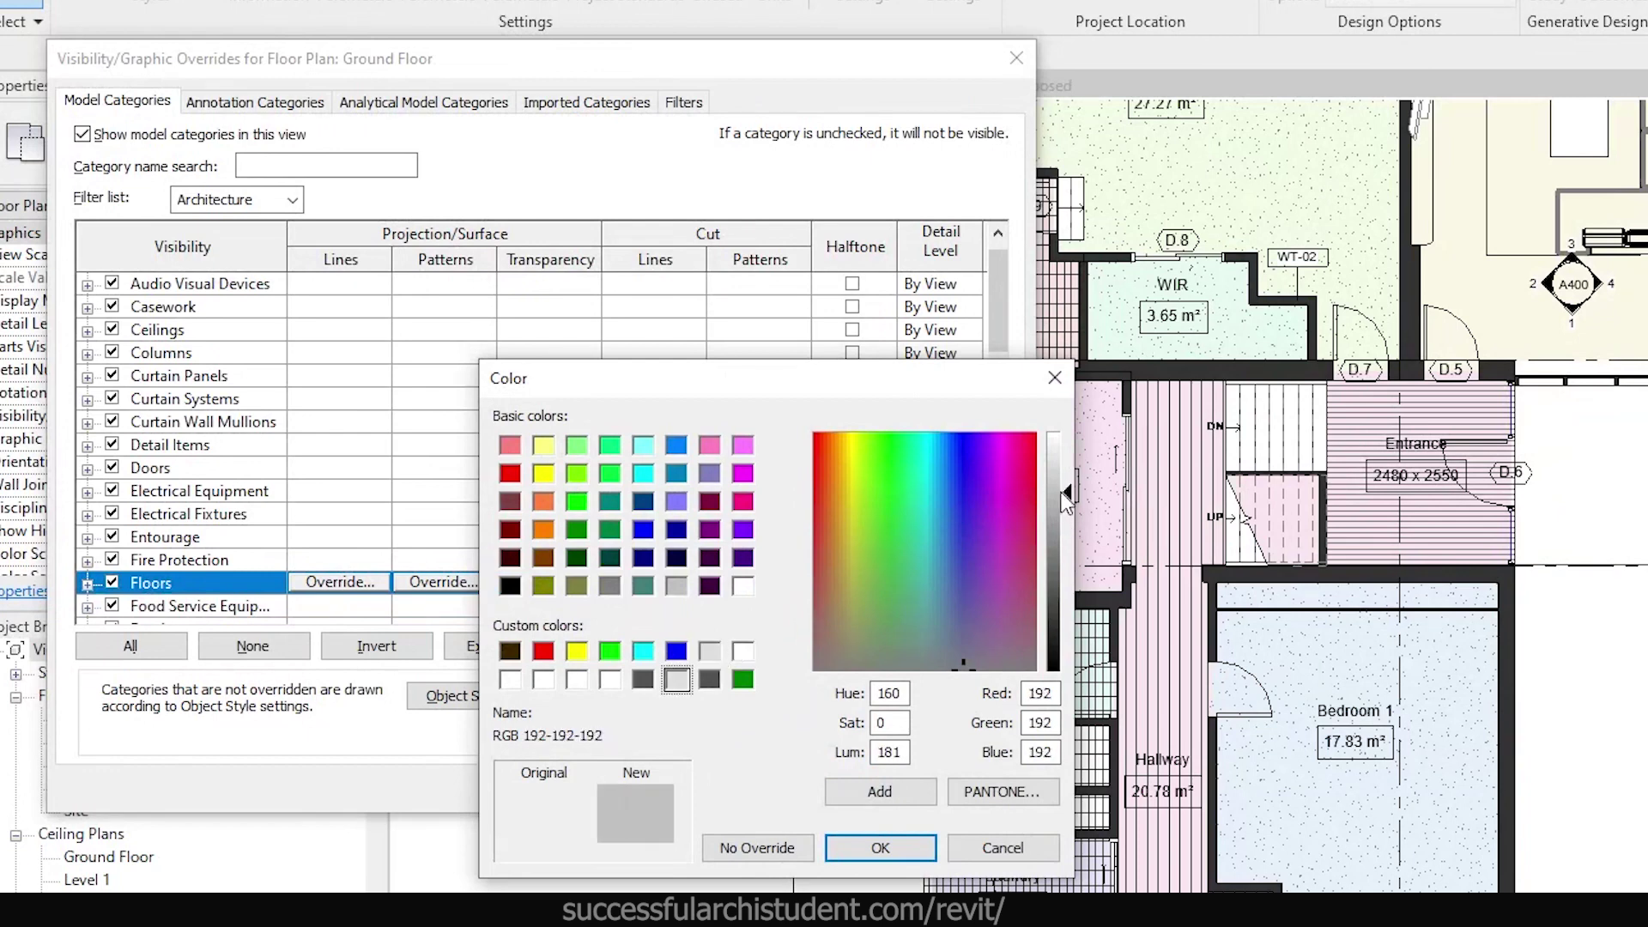
{"action": "left_click", "coordinate": [1064, 505]}
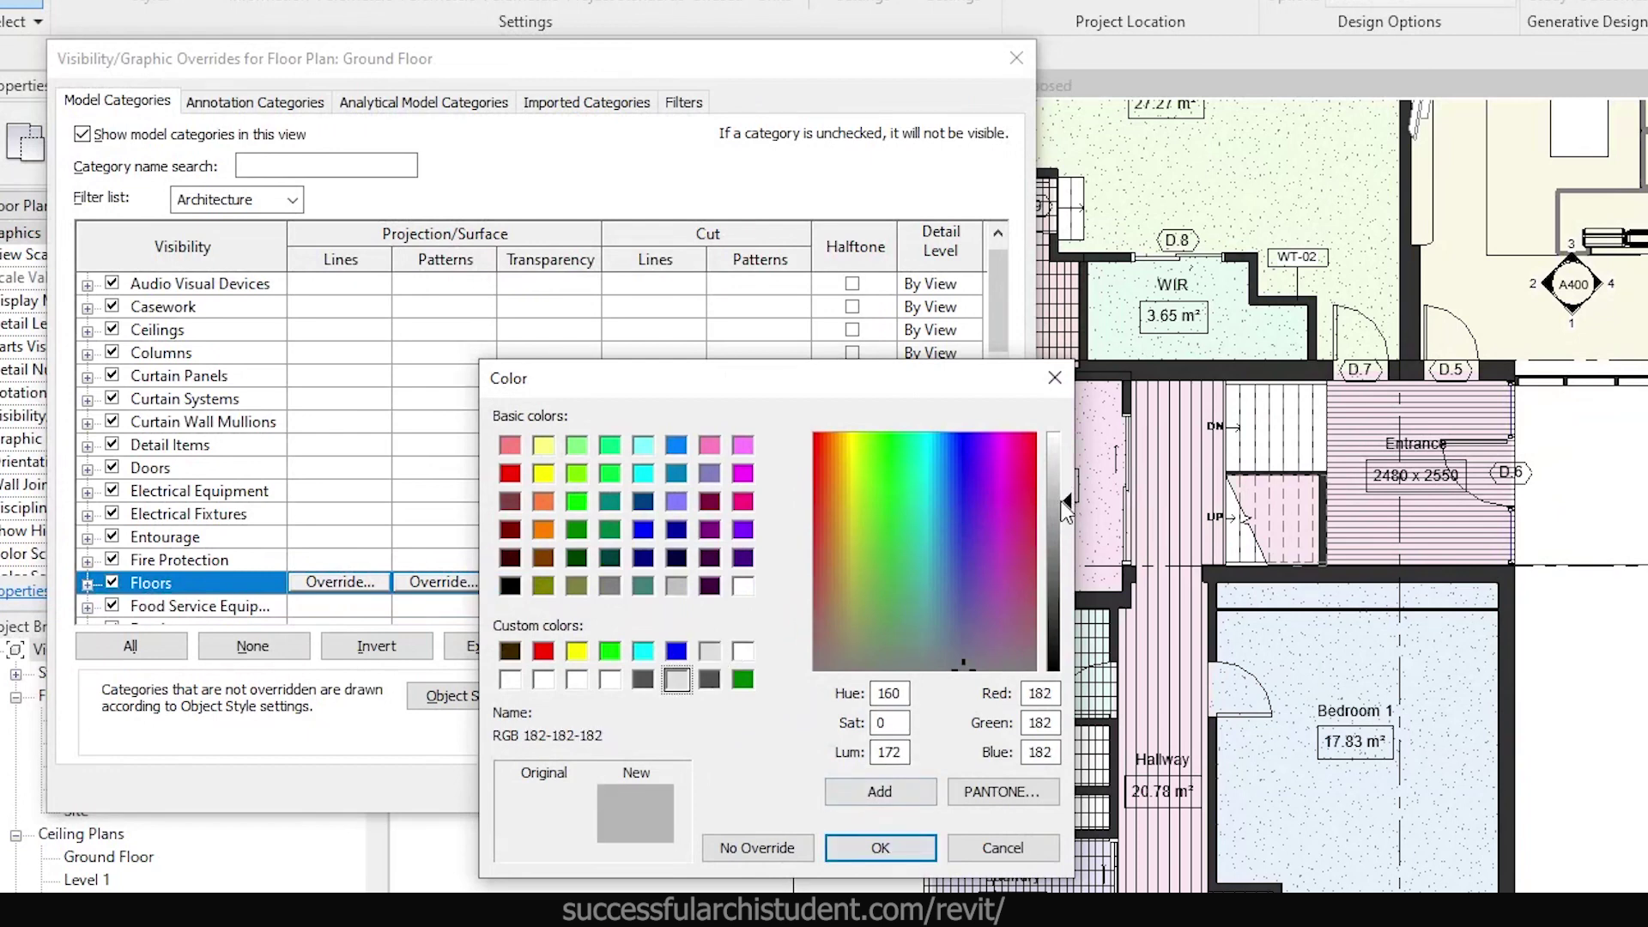
{"action": "left_click", "coordinate": [877, 846]}
{"action": "left_click", "coordinate": [874, 787]}
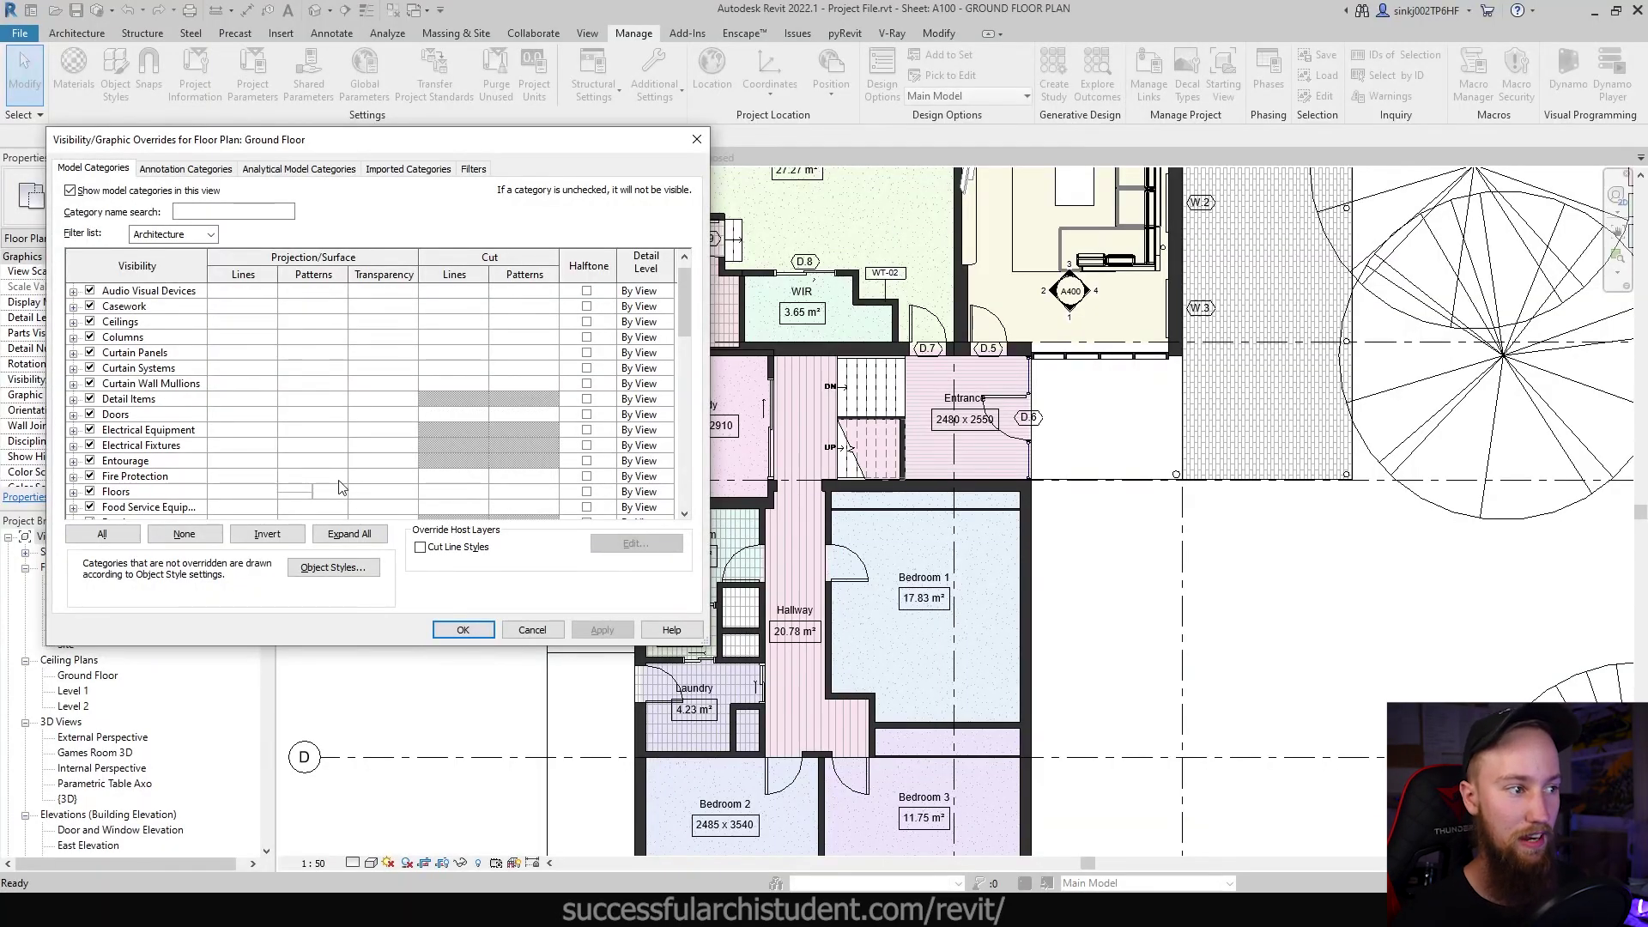
Step: Close Visibility/Graphic Overrides and zoom around the plan to check the grey floor hatches
{"action": "left_click", "coordinate": [452, 637]}
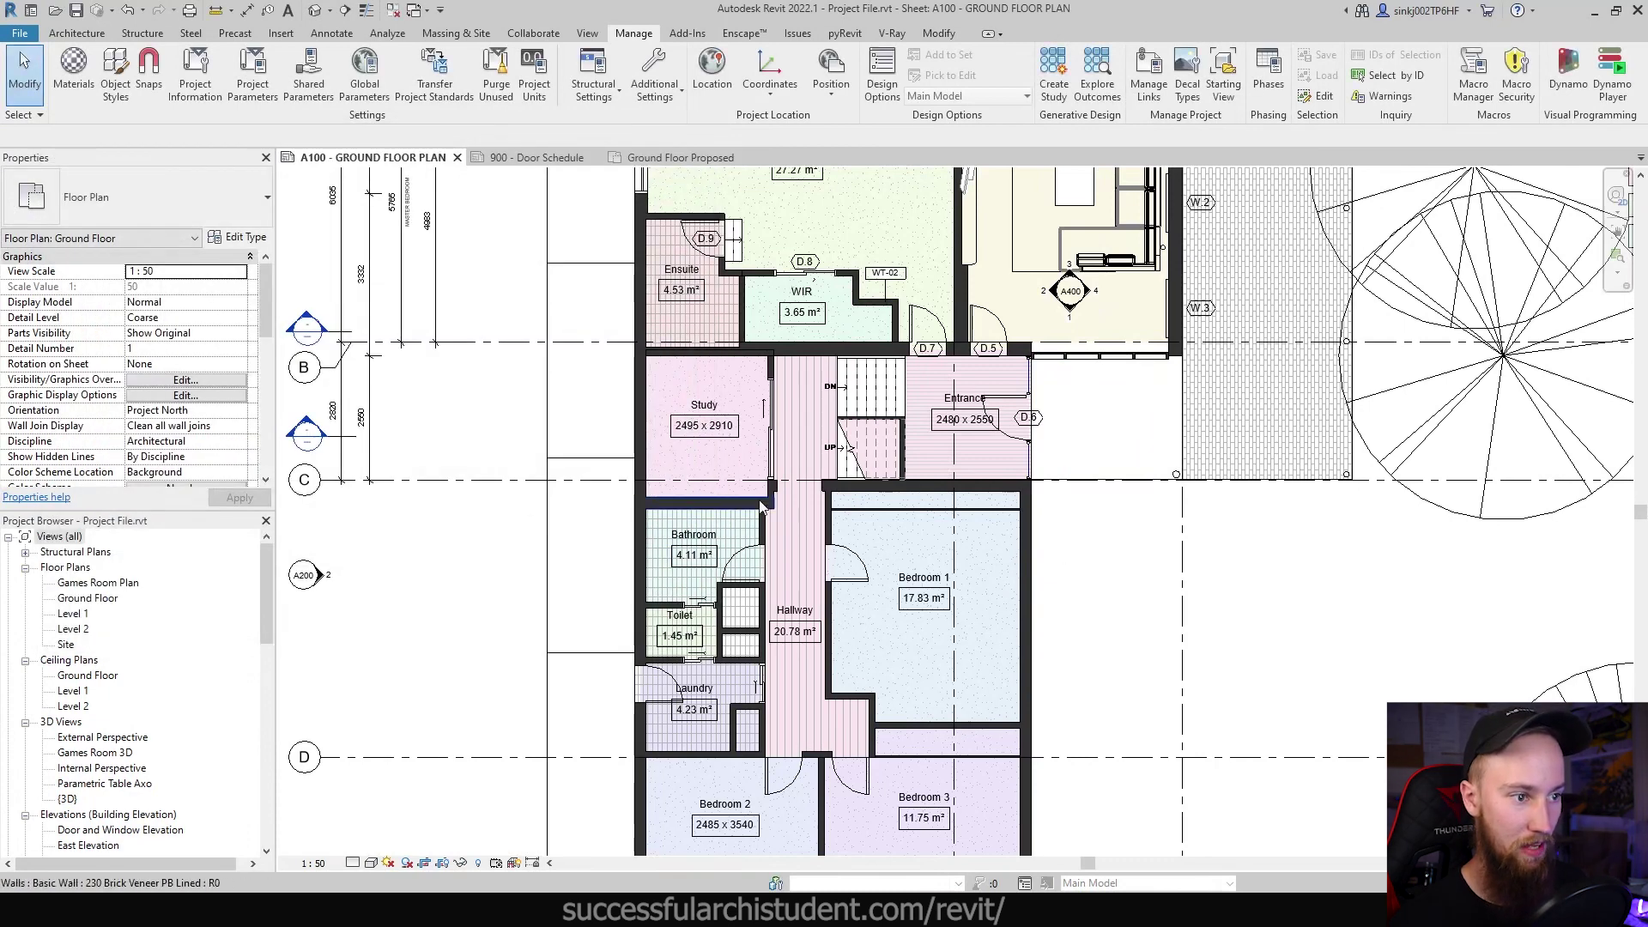
{"action": "scroll", "coordinate": [697, 626], "scroll_direction": "up", "scroll_amount": 3}
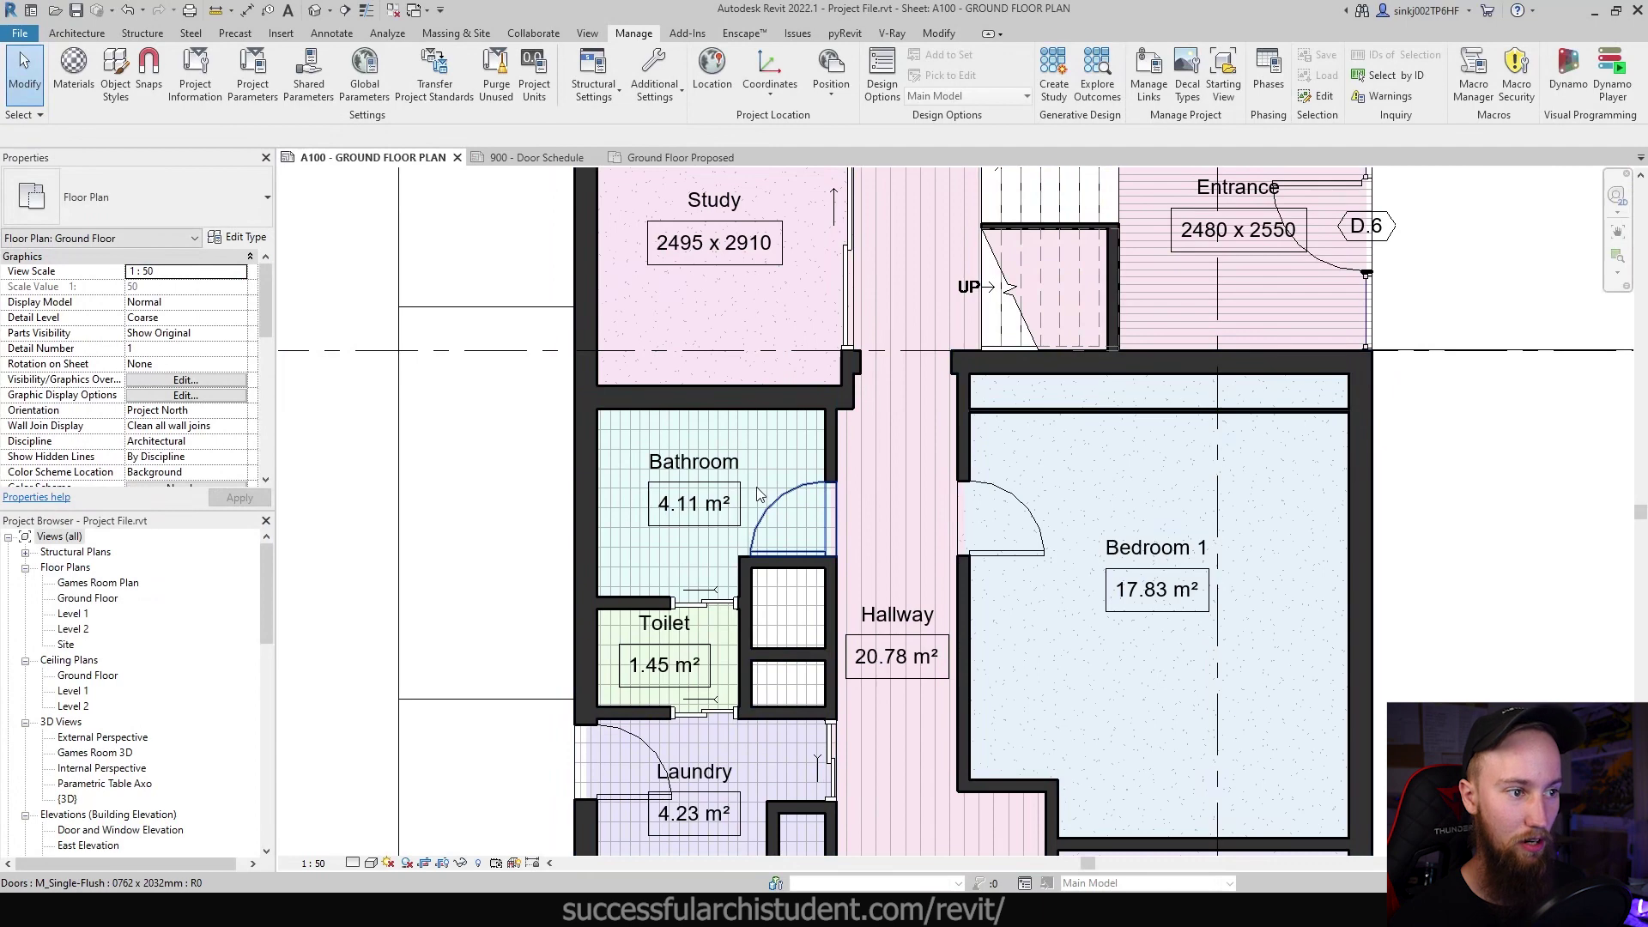
{"action": "scroll", "coordinate": [689, 680], "scroll_direction": "down", "scroll_amount": 2}
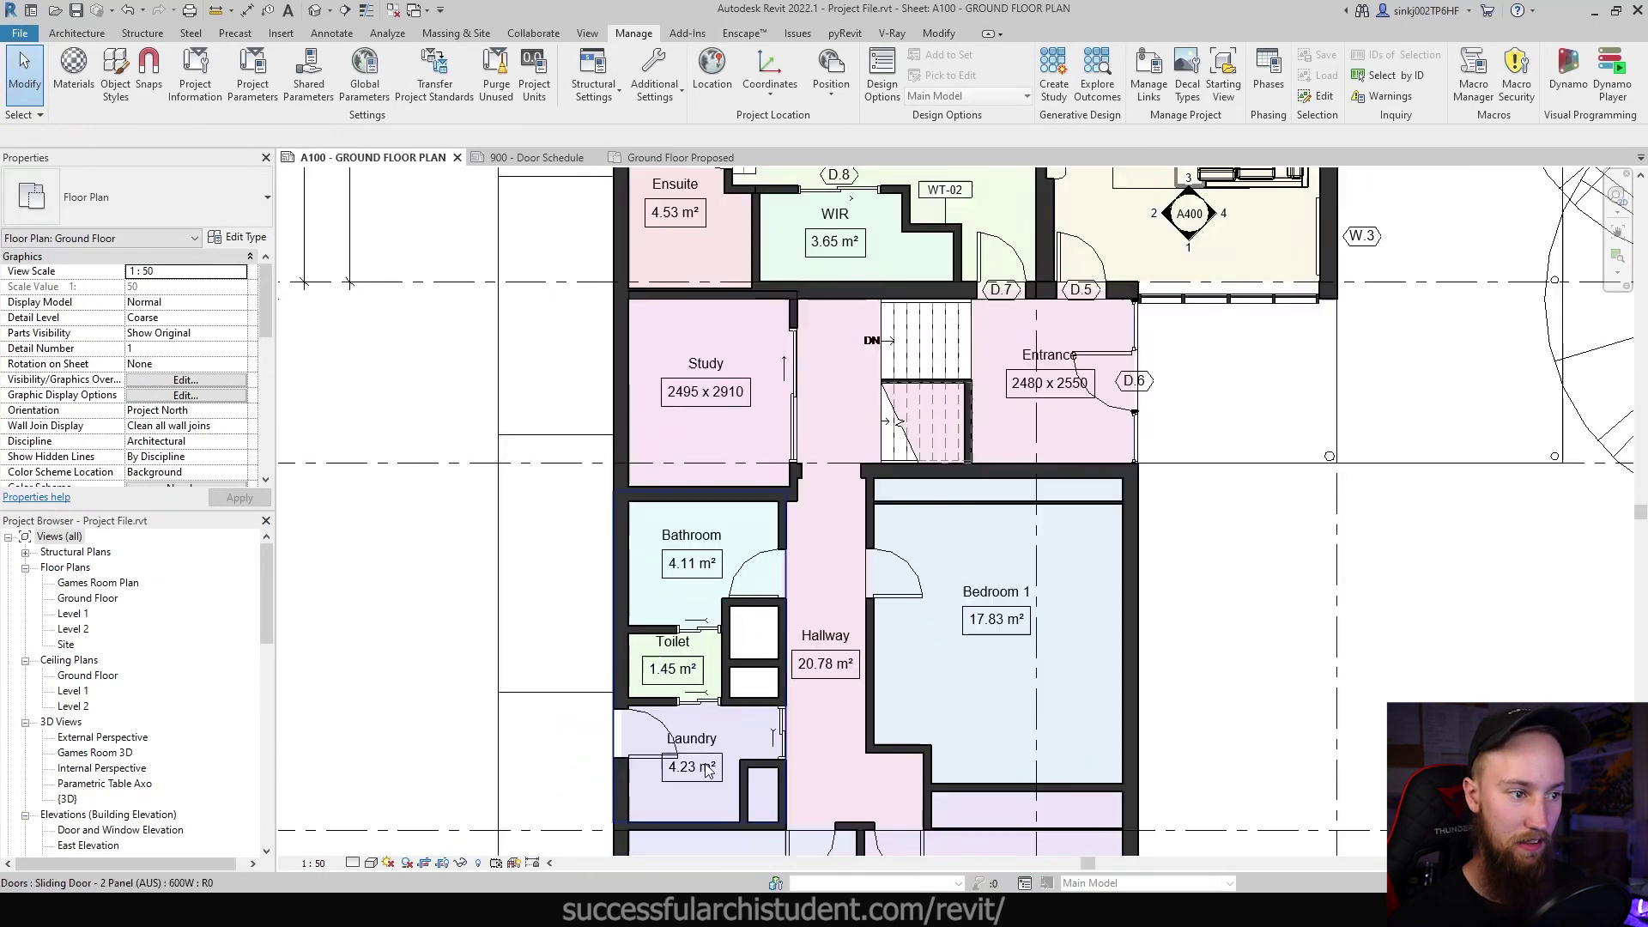
{"action": "left_click", "coordinate": [703, 781]}
{"action": "scroll", "coordinate": [703, 784], "scroll_direction": "up", "scroll_amount": 2}
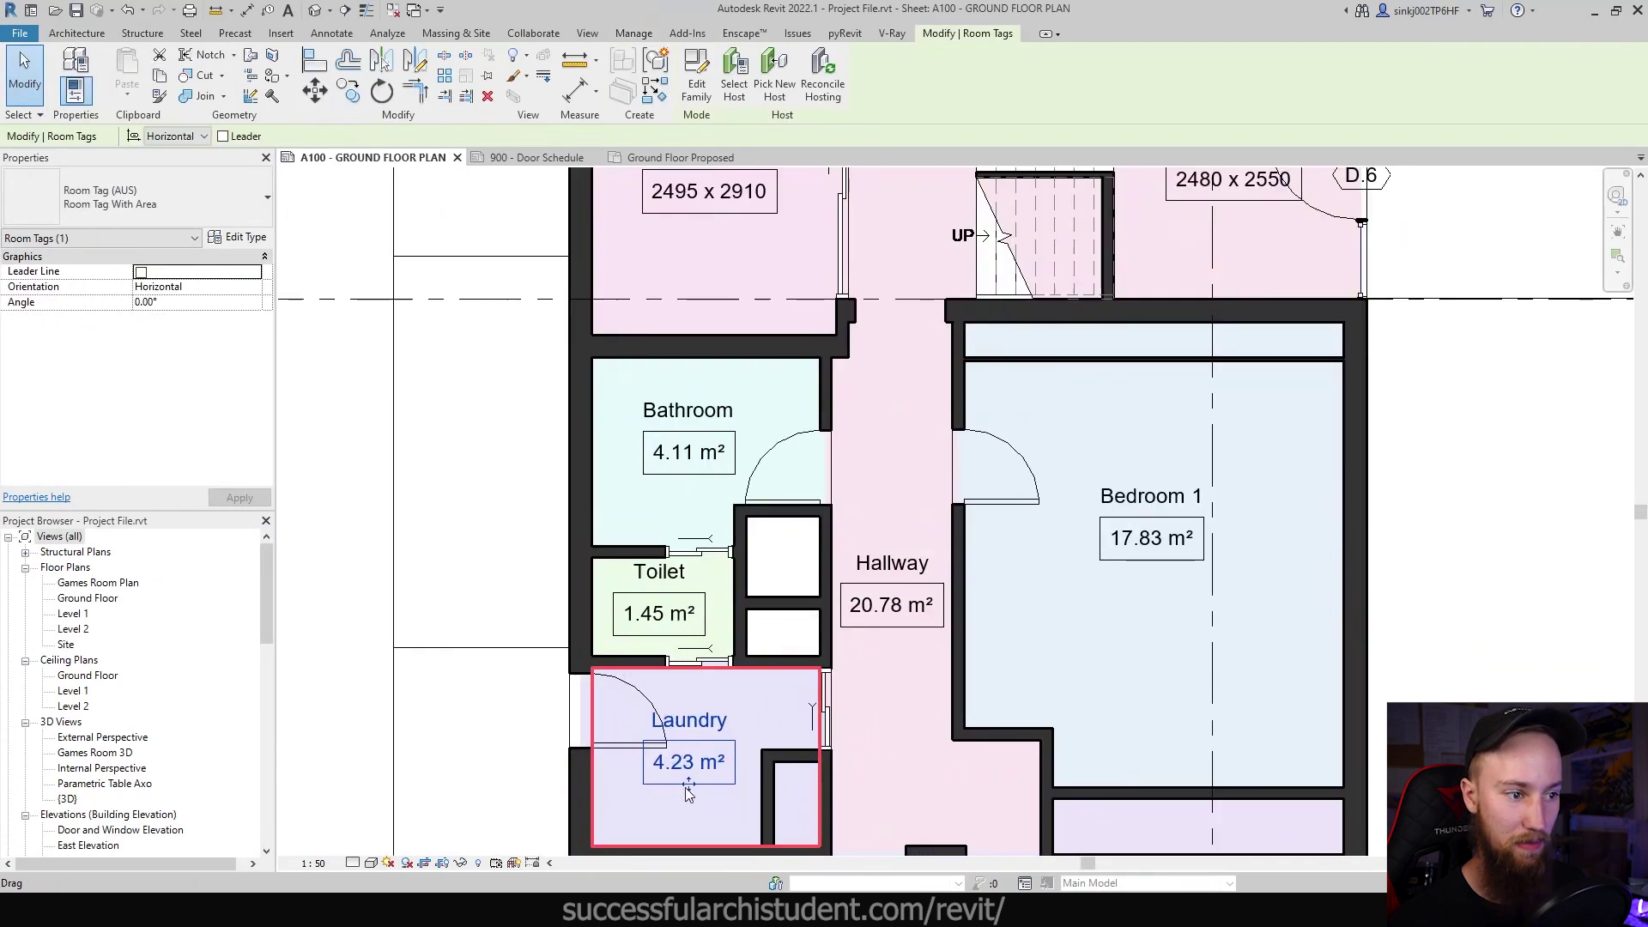
{"action": "left_click", "coordinate": [357, 516]}
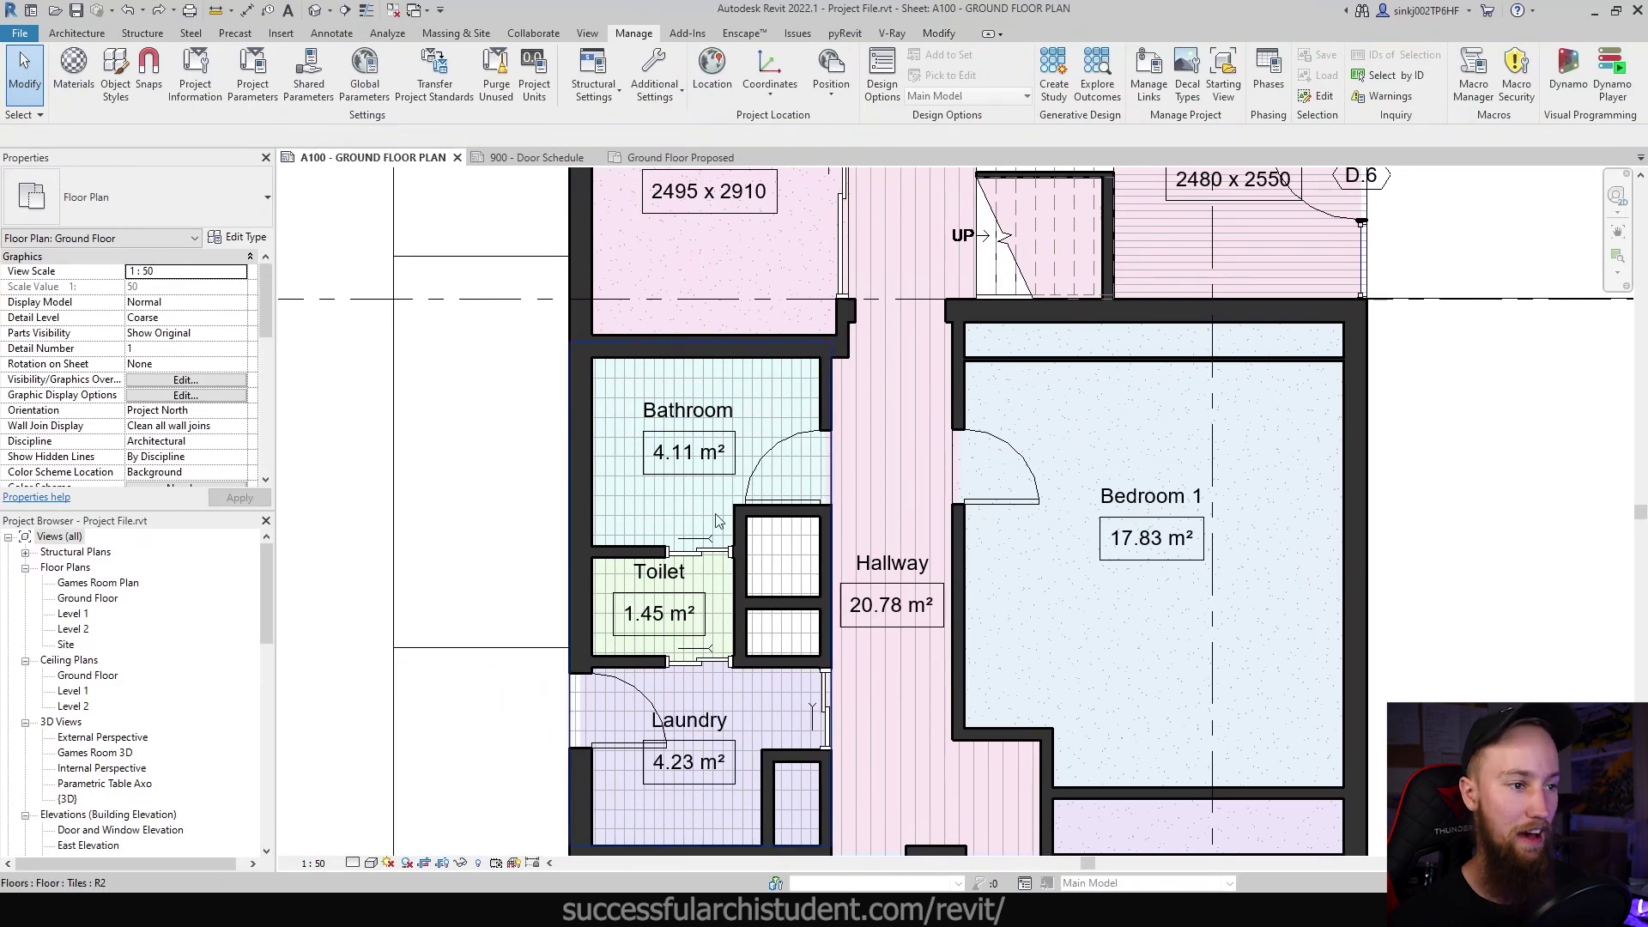
{"action": "scroll", "coordinate": [762, 553], "scroll_direction": "down", "scroll_amount": 2}
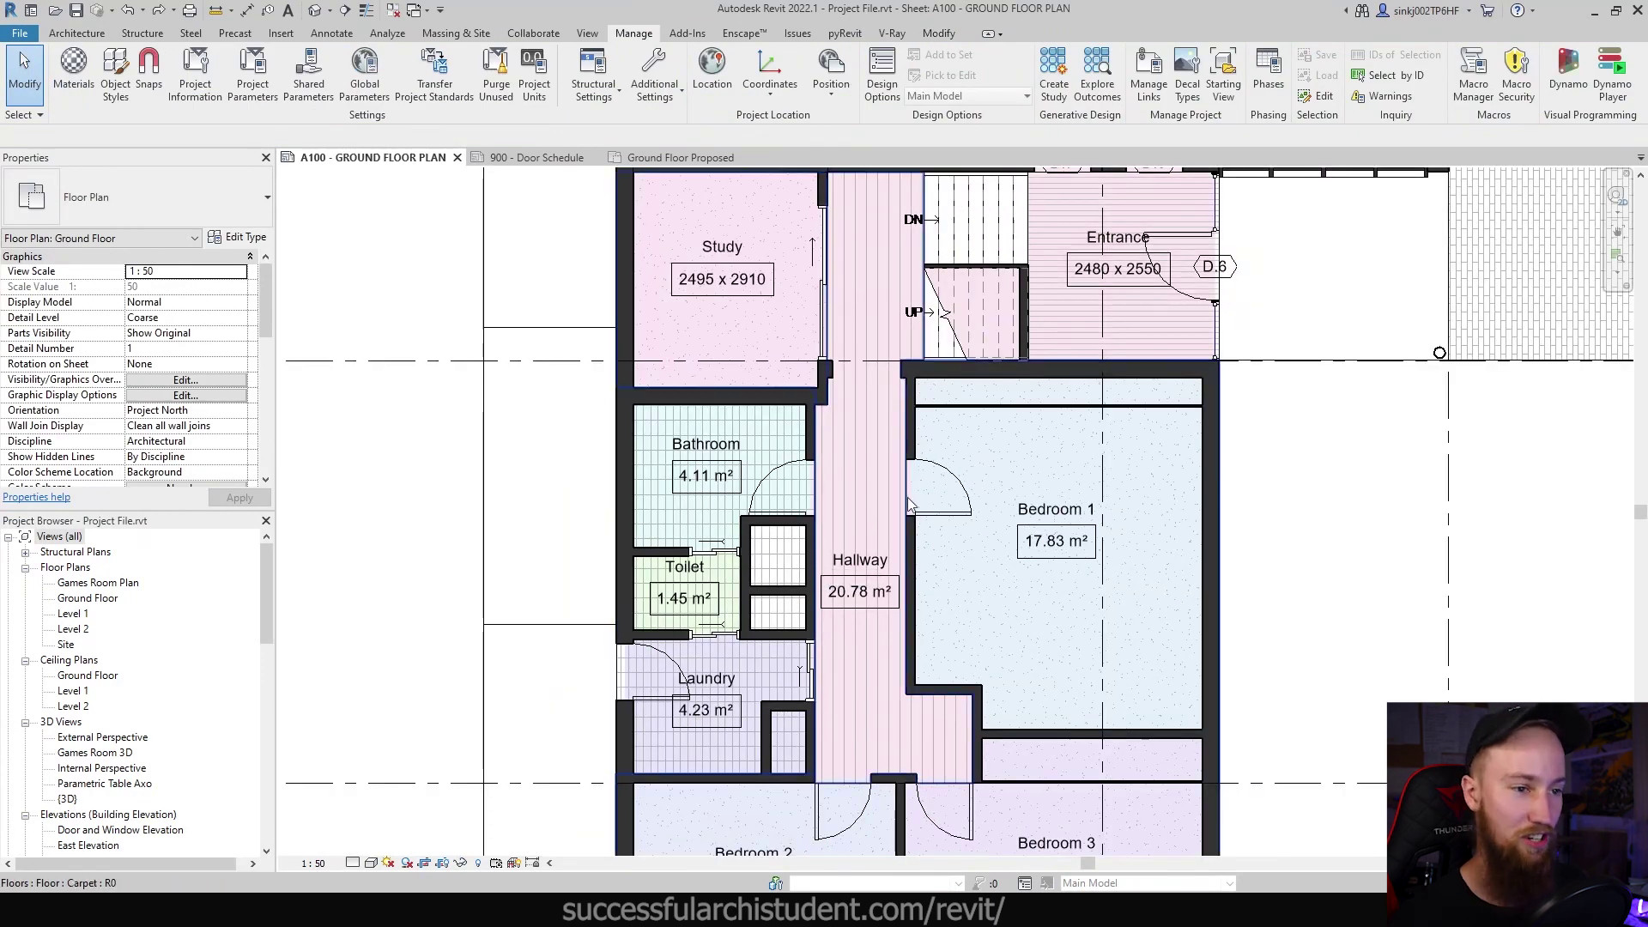